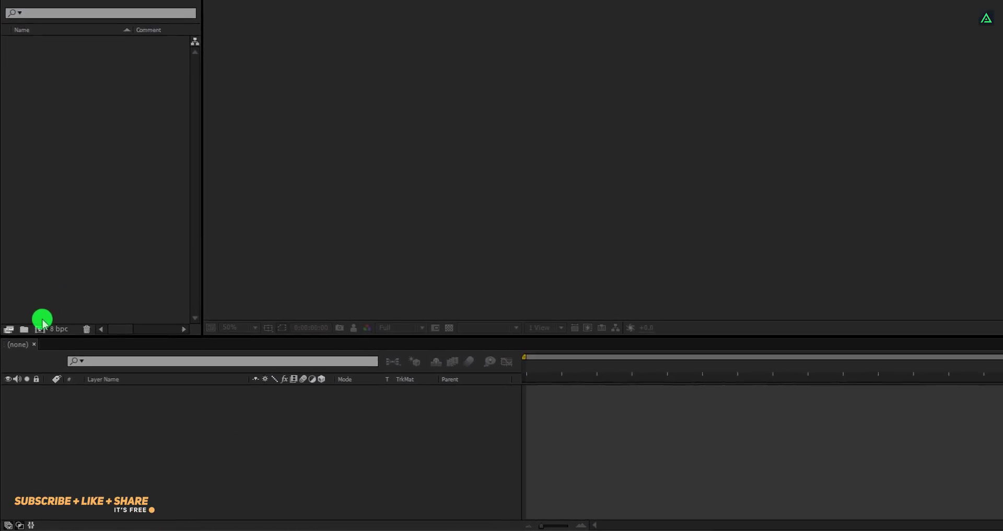
# Create the Swirl_Line_Animation composition: HDTV 1080 24 fps, 20 seconds long
pyautogui.click(37, 340)
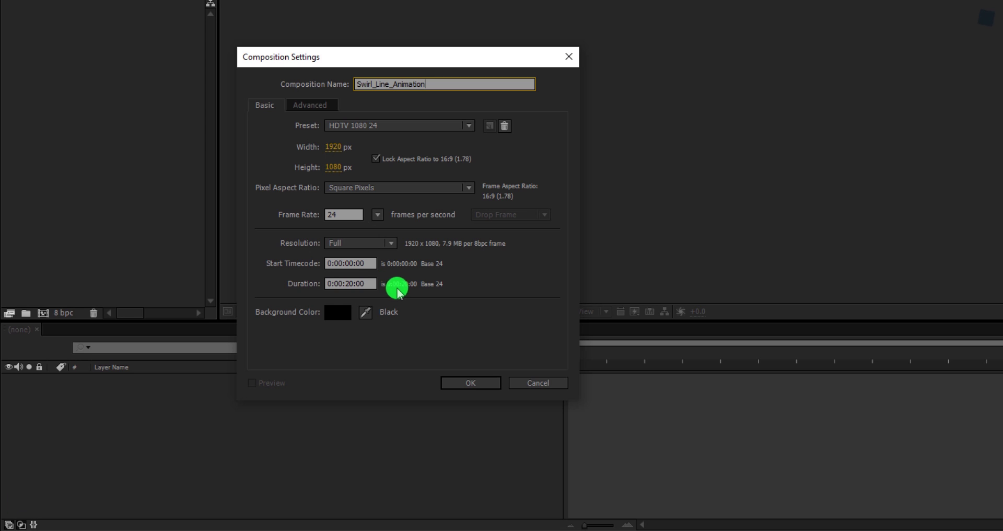
pyautogui.click(473, 383)
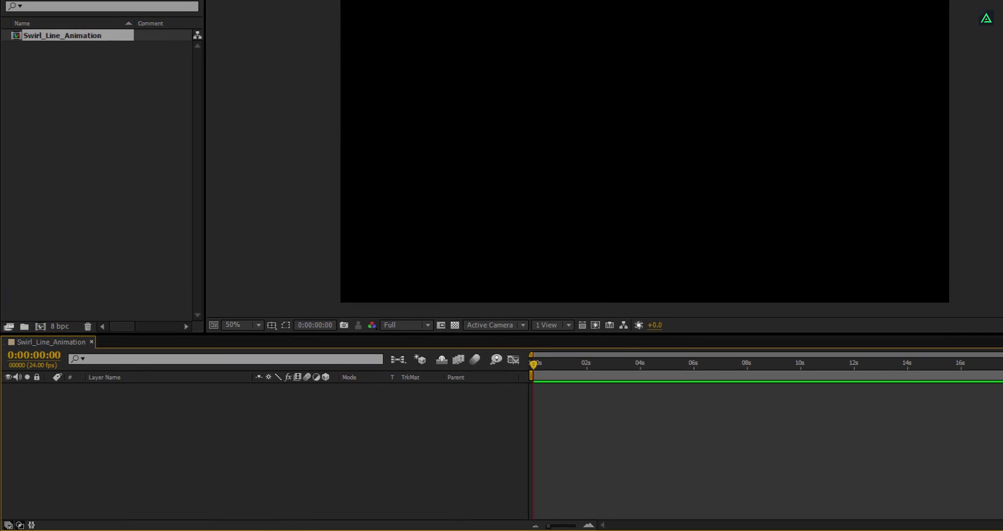
# Import Ornamental_001.png as a layer, scale it to 8% and nudge it upward
pyautogui.moveTo(78, 3); pyautogui.dragTo(97, 96)
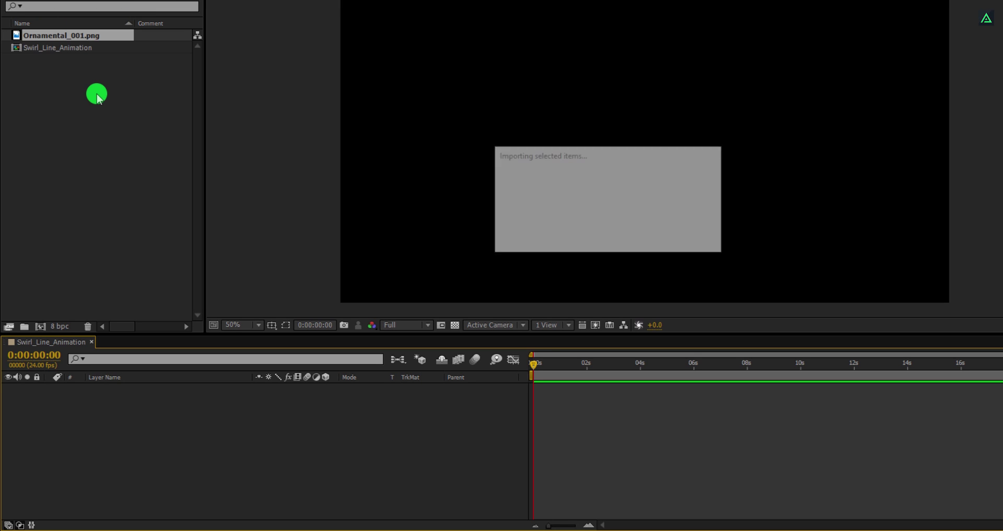
pyautogui.moveTo(104, 36); pyautogui.dragTo(197, 402)
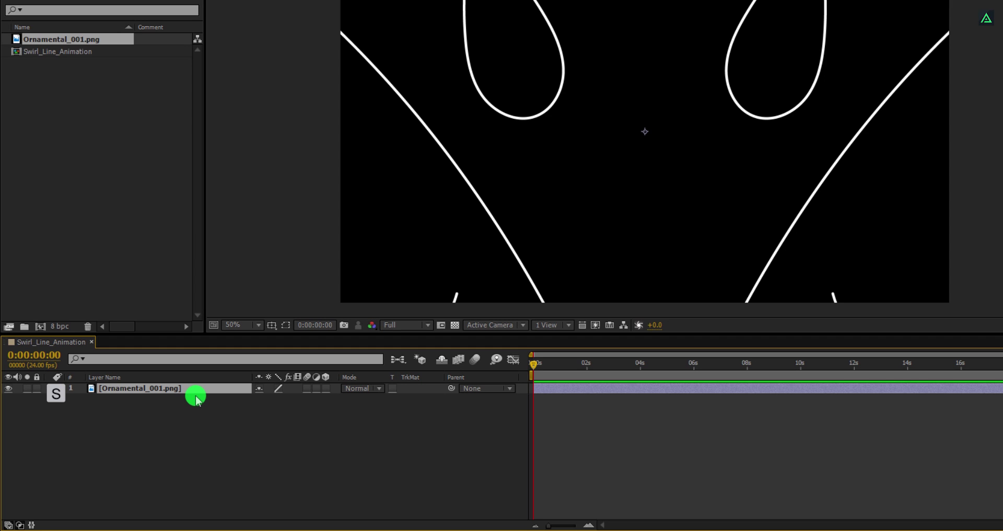
pyautogui.moveTo(304, 401); pyautogui.dragTo(260, 415)
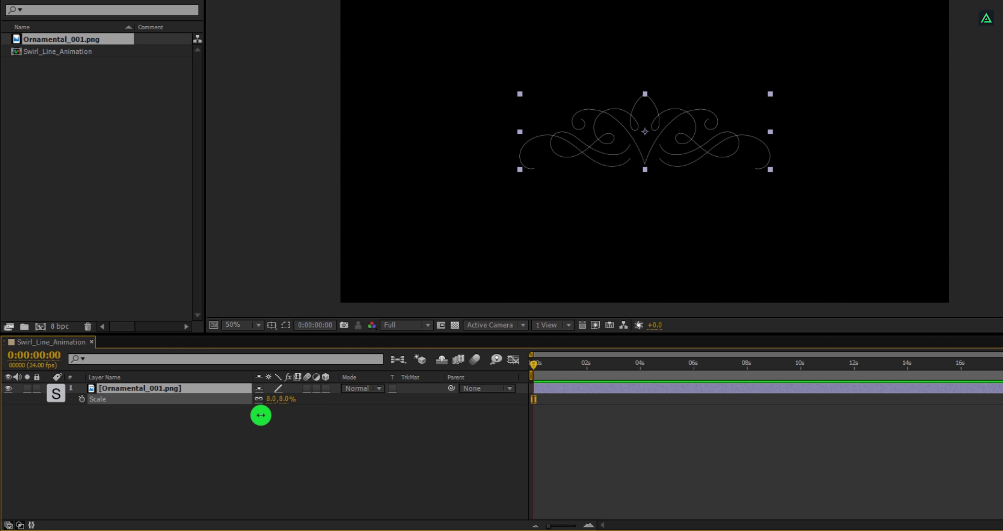
pyautogui.click(190, 392)
pyautogui.hotkey('shift', 'Up')
pyautogui.hotkey('shift', 'Up')
pyautogui.hotkey('shift', 'Up')
pyautogui.hotkey('shift', 'Up')
pyautogui.hotkey('shift', 'Up')
pyautogui.hotkey('shift', 'Up')
pyautogui.hotkey('shift', 'Up')
pyautogui.hotkey('shift', 'Up')
pyautogui.hotkey('shift', 'Up')
pyautogui.hotkey('shift', 'Up')
pyautogui.hotkey('shift', 'Up')
pyautogui.hotkey('shift', 'Up')
pyautogui.hotkey('shift', 'Up')
pyautogui.hotkey('shift', 'Up')
pyautogui.hotkey('shift', 'Up')
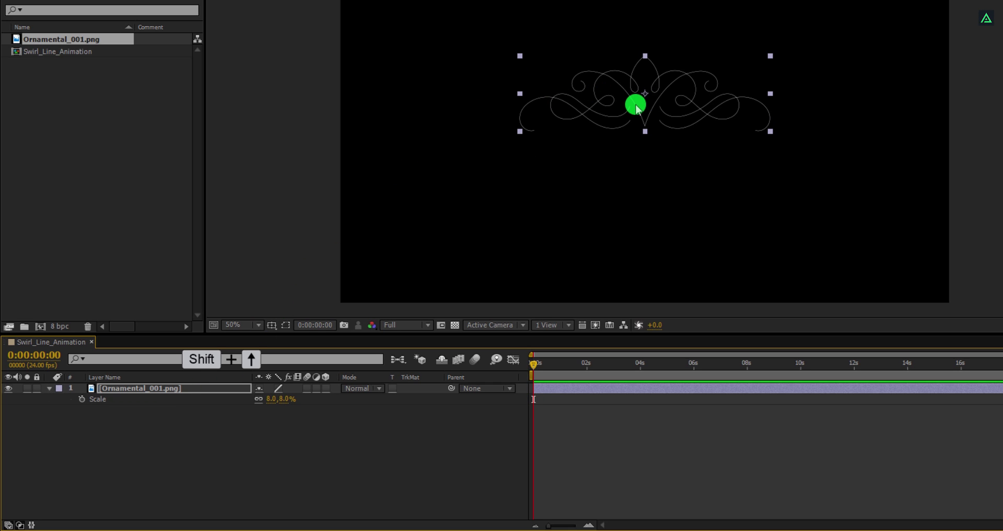
pyautogui.hotkey('shift', 'Up')
pyautogui.hotkey('shift', 'Up')
pyautogui.hotkey('shift', 'Up')
pyautogui.hotkey('shift', 'Up')
pyautogui.hotkey('shift', 'Up')
pyautogui.hotkey('shift', 'Up')
pyautogui.hotkey('shift', 'Up')
pyautogui.hotkey('shift', 'Up')
pyautogui.hotkey('shift', 'Up')
pyautogui.hotkey('shift', 'Up')
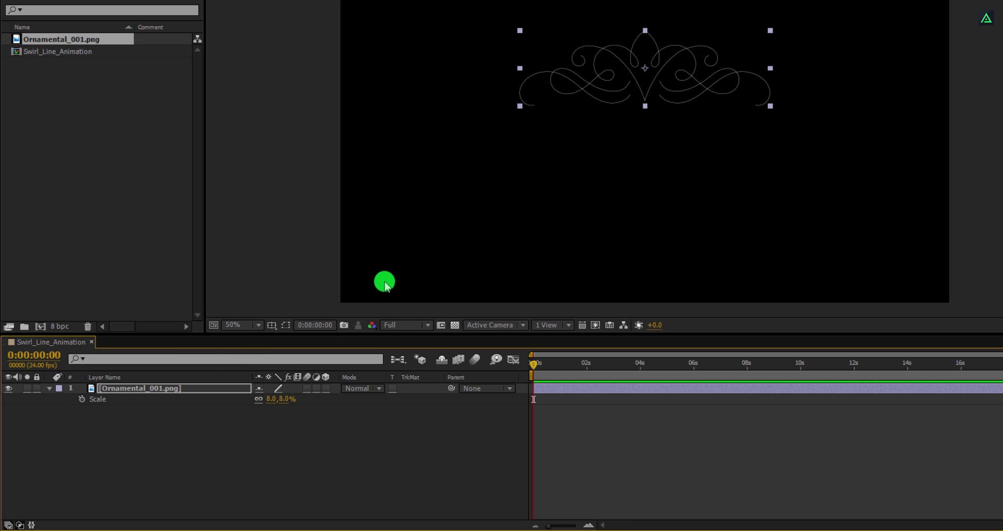
pyautogui.click(190, 409)
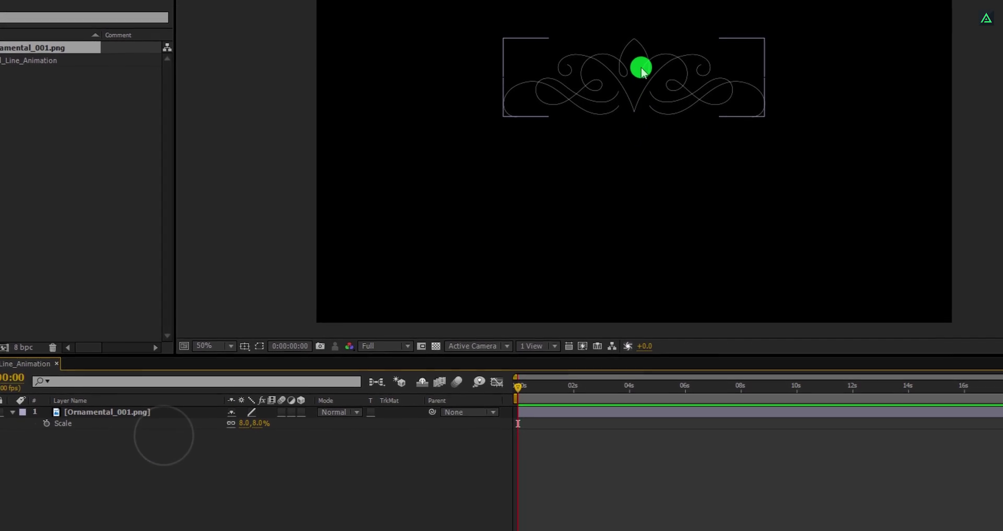
pyautogui.scroll(2, 650, 60)
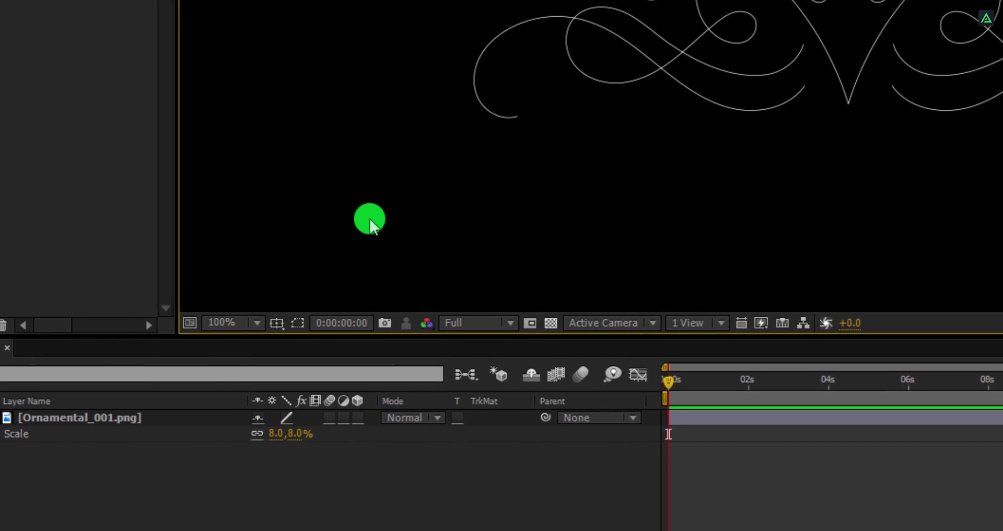
# Switch to the Pen Tool and set the shape fill to None
pyautogui.click(216, 387)
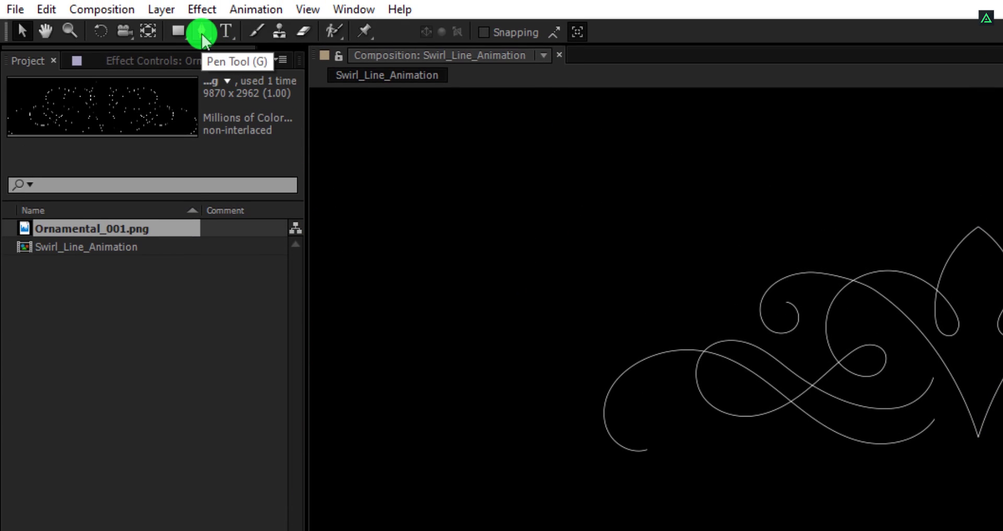
pyautogui.moveTo(203, 37)
pyautogui.mouseDown()
pyautogui.moveTo(202, 29)
pyautogui.moveTo(241, 30)
pyautogui.mouseUp()
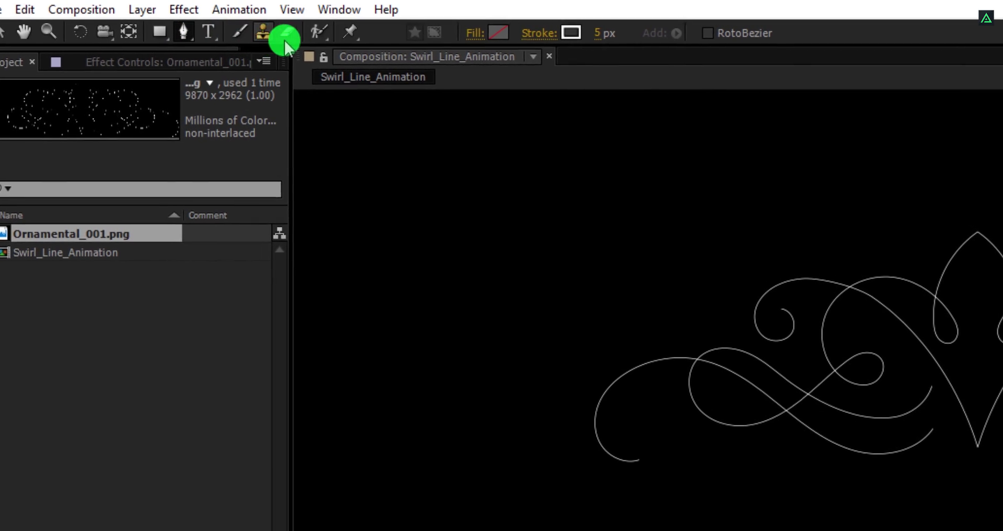
pyautogui.click(498, 33)
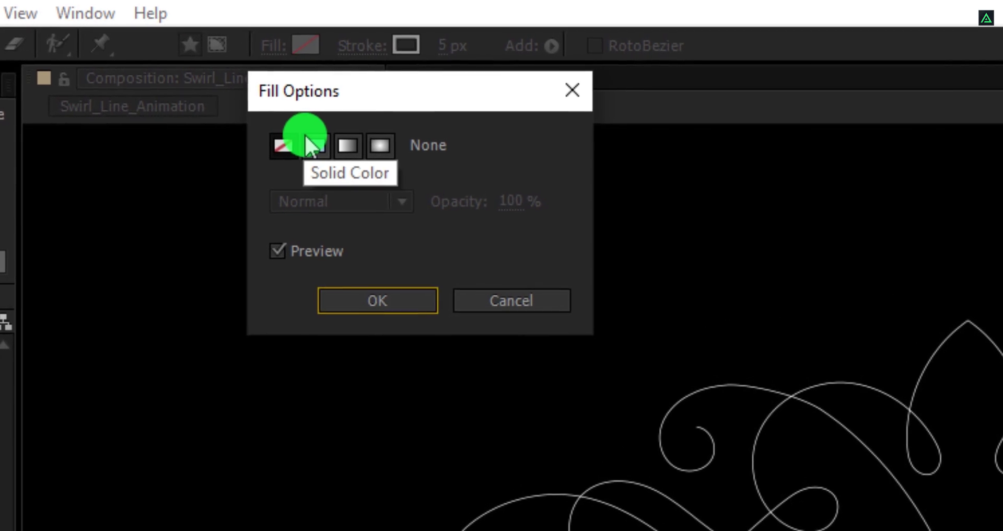
pyautogui.click(283, 145)
pyautogui.click(378, 300)
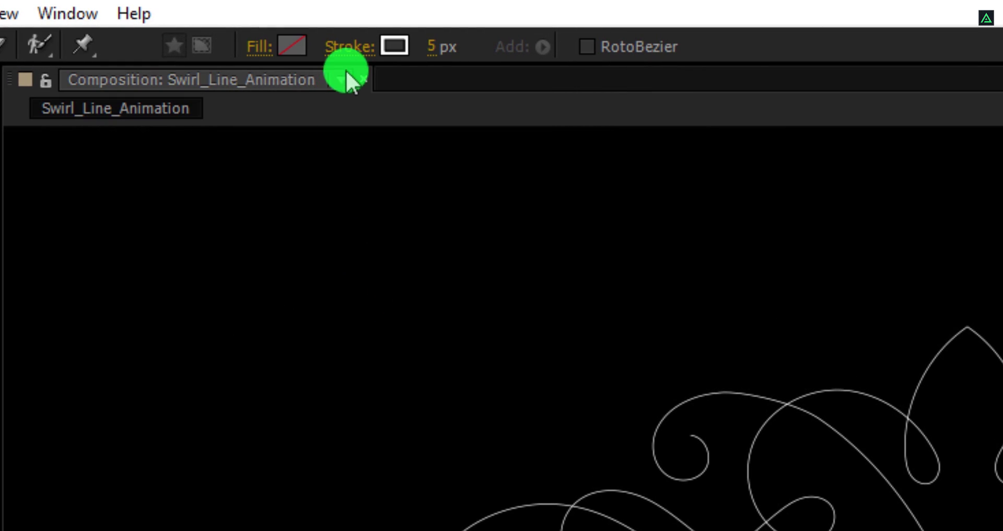
# Set the shape stroke to a solid colour with a 3 px width
pyautogui.click(347, 46)
pyautogui.click(302, 149)
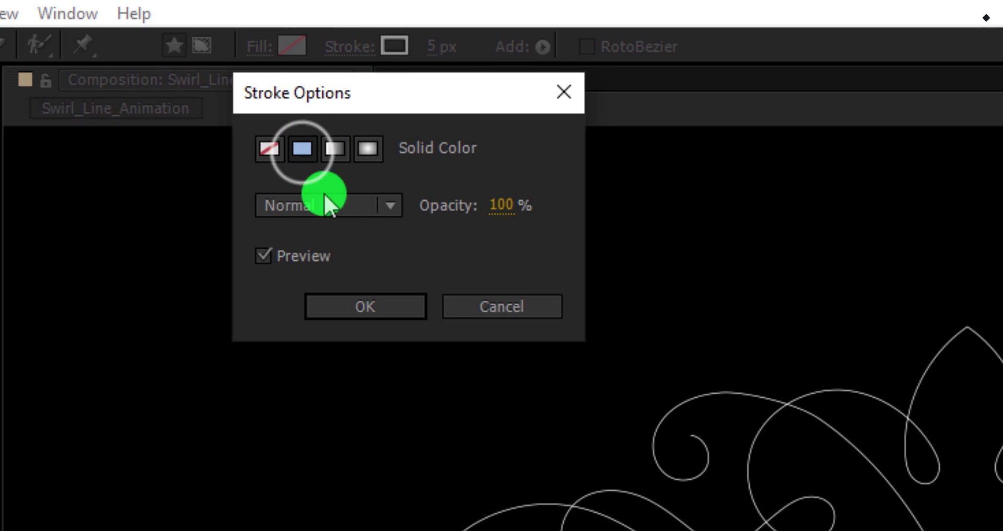
pyautogui.click(342, 301)
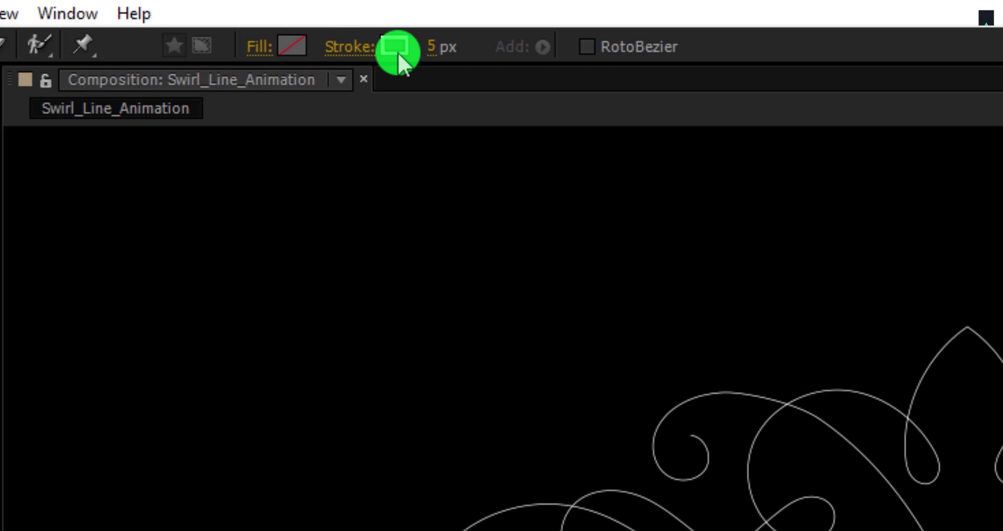
pyautogui.click(436, 50)
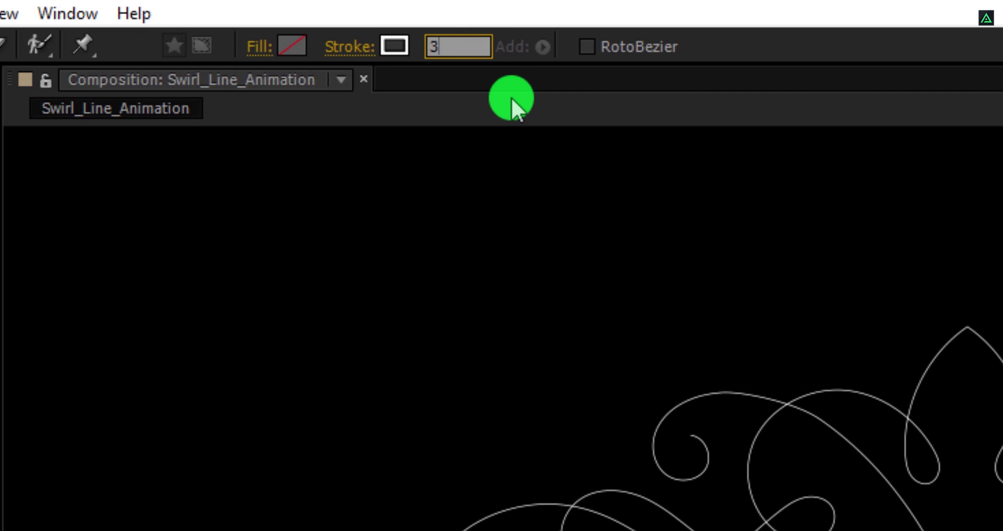
pyautogui.press('Return')
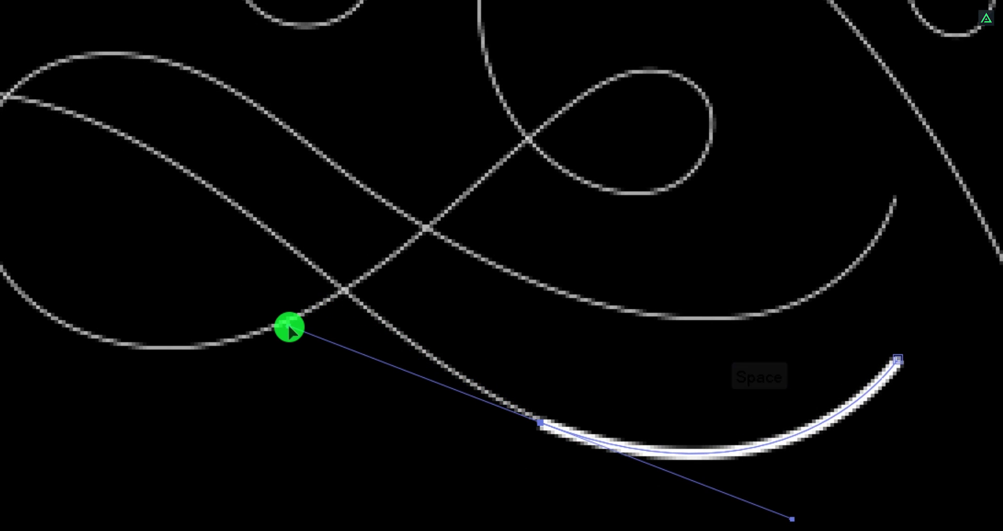
# Trace the ornament's left swirl curve and hook with Pen Tool anchors and handles
pyautogui.moveTo(243, 292); pyautogui.dragTo(437, 305)
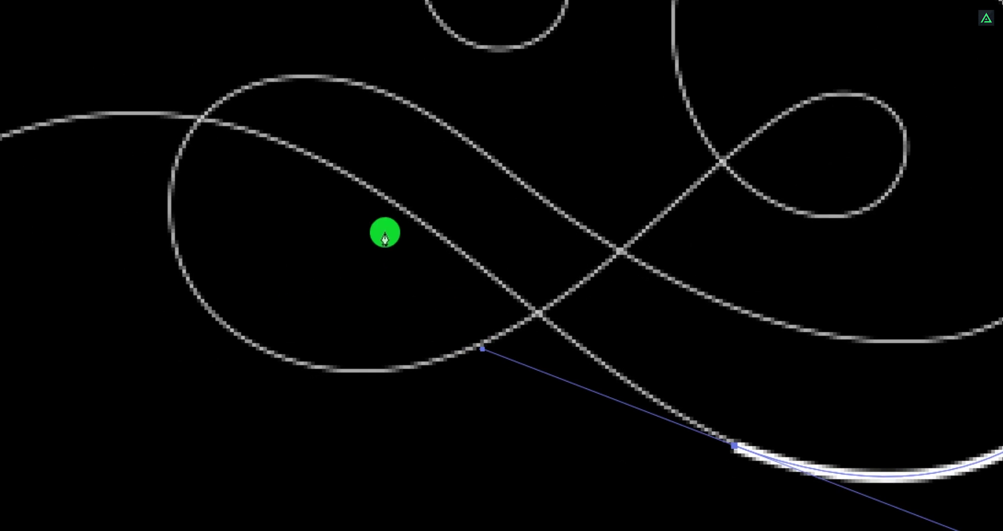
pyautogui.moveTo(336, 169); pyautogui.dragTo(114, 62)
pyautogui.moveTo(485, 345); pyautogui.dragTo(449, 295)
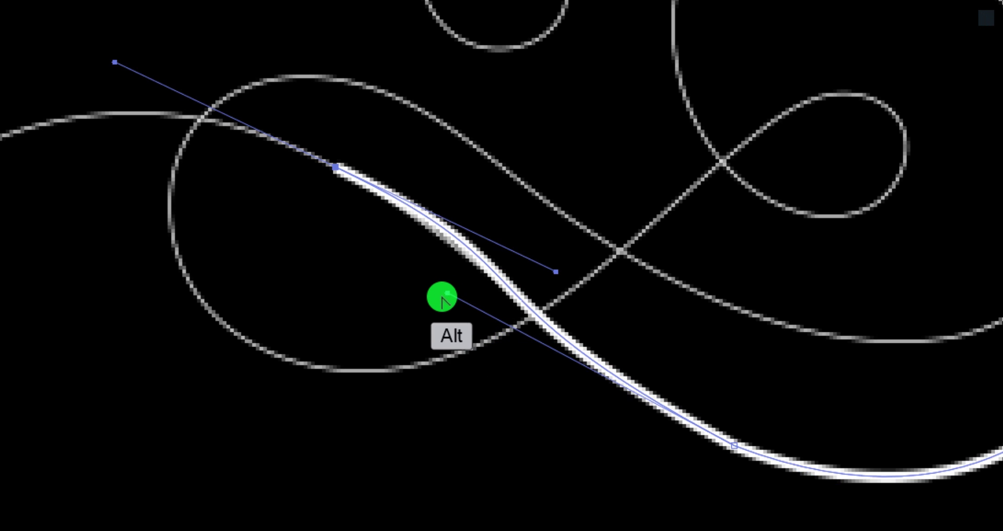
pyautogui.moveTo(557, 272); pyautogui.dragTo(418, 211)
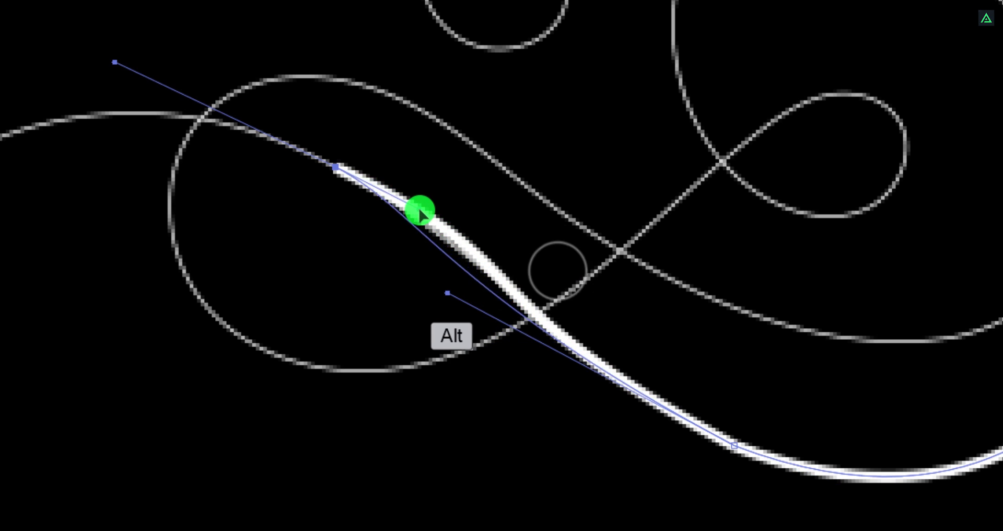
pyautogui.moveTo(448, 293); pyautogui.dragTo(500, 329)
pyautogui.moveTo(418, 209); pyautogui.dragTo(500, 258)
pyautogui.moveTo(247, 337); pyautogui.dragTo(217, 275)
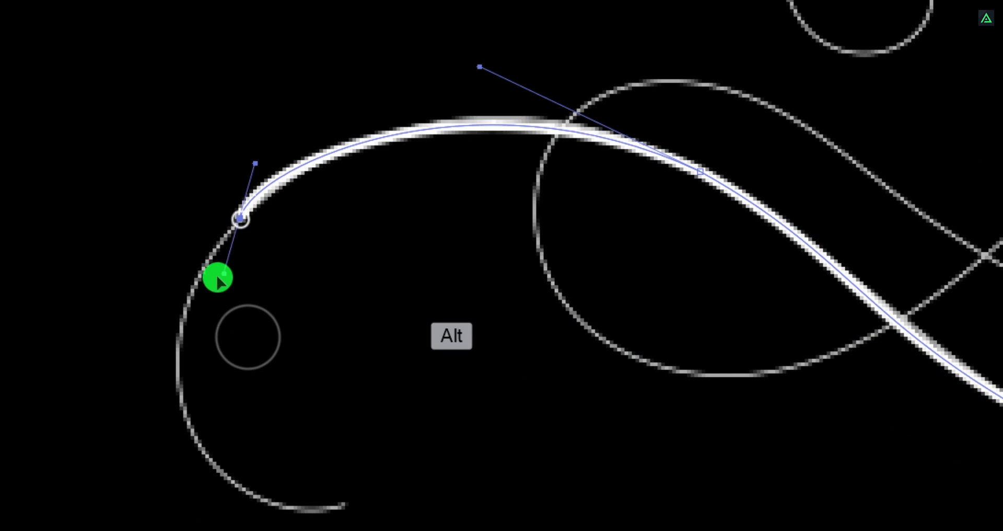
pyautogui.moveTo(313, 454); pyautogui.dragTo(544, 447)
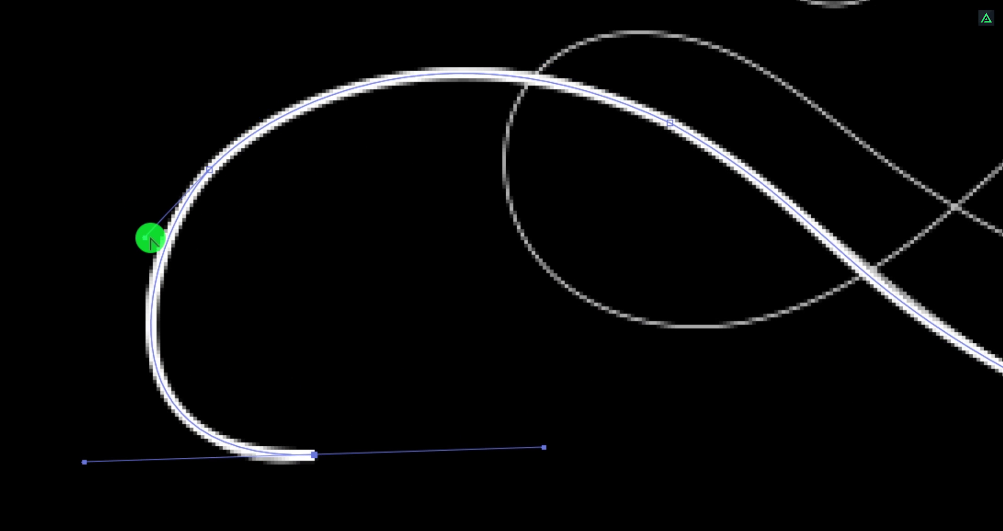
pyautogui.moveTo(150, 235); pyautogui.dragTo(130, 235)
pyautogui.moveTo(636, 236); pyautogui.dragTo(610, 264)
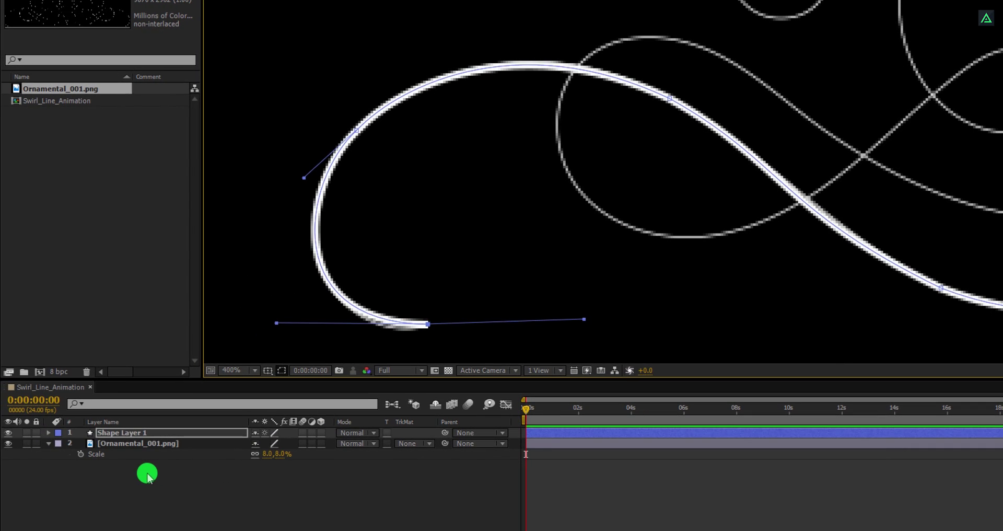
# Rename the new shape layer to 01
pyautogui.click(147, 474)
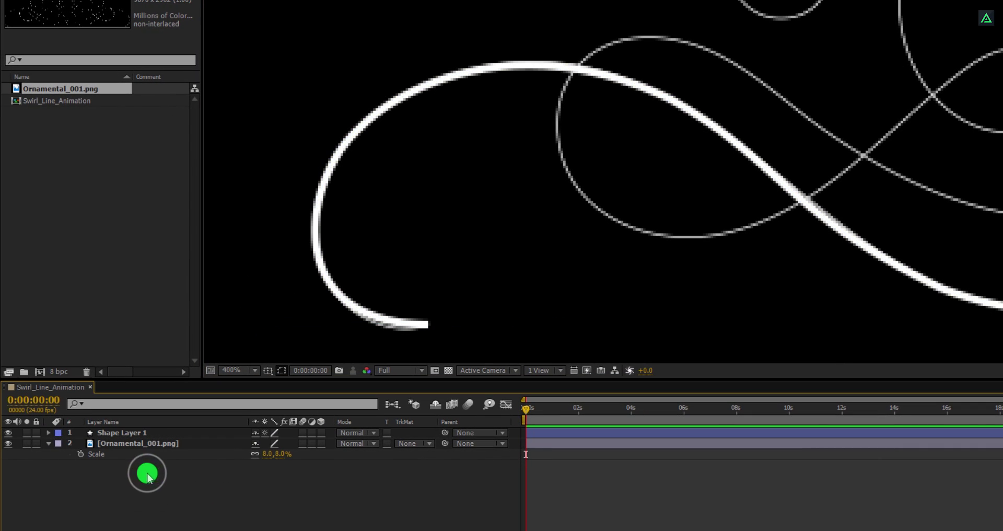
pyautogui.click(148, 435)
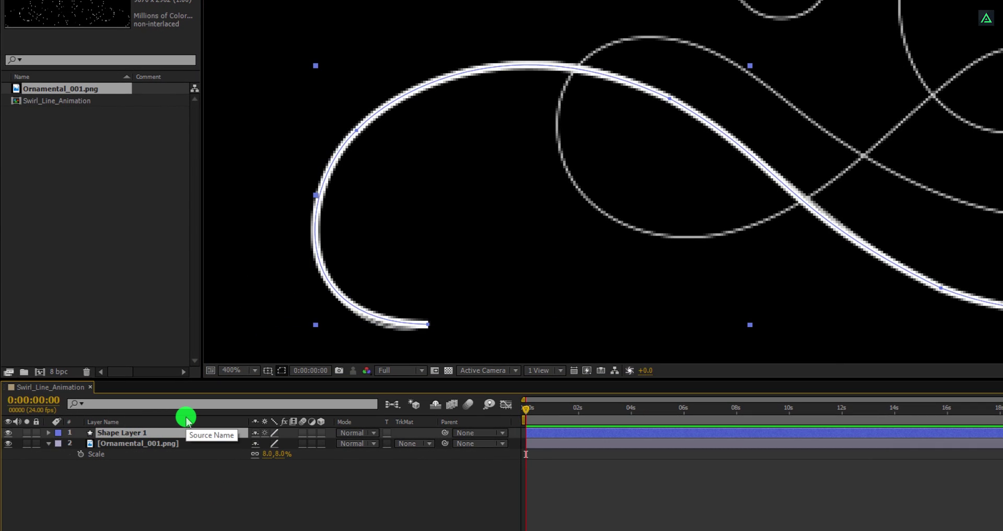
pyautogui.press('Return')
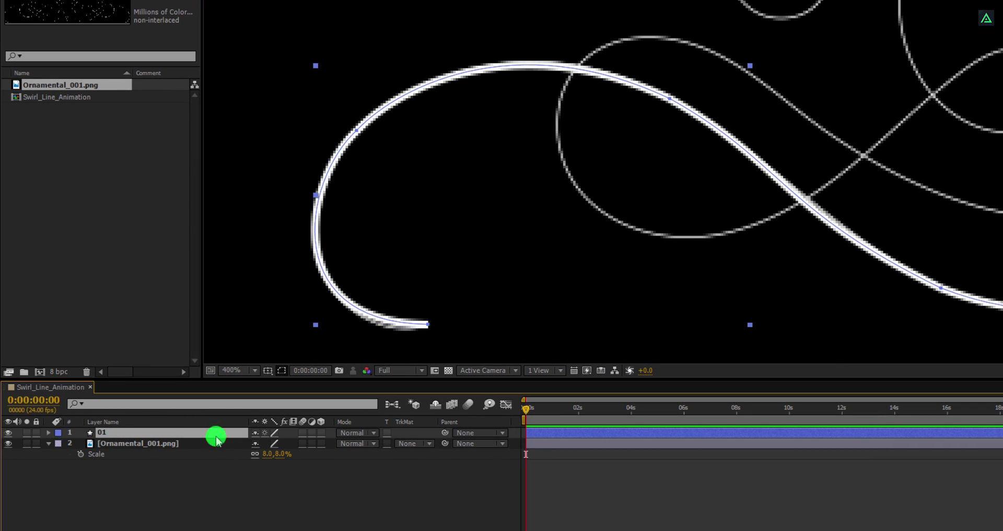
# Draw a second path from the upper-left curl into the inner spiral and name it 02
pyautogui.click(232, 492)
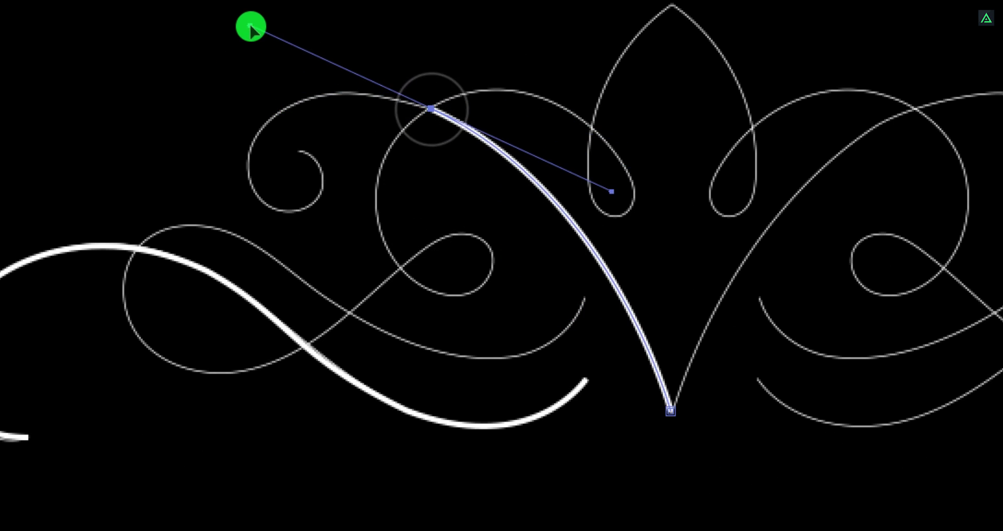
pyautogui.scroll(3, 251, 26)
pyautogui.moveTo(340, 333); pyautogui.dragTo(343, 368)
pyautogui.moveTo(342, 33); pyautogui.dragTo(377, 91)
pyautogui.moveTo(472, 382); pyautogui.dragTo(536, 288)
pyautogui.click(441, 282)
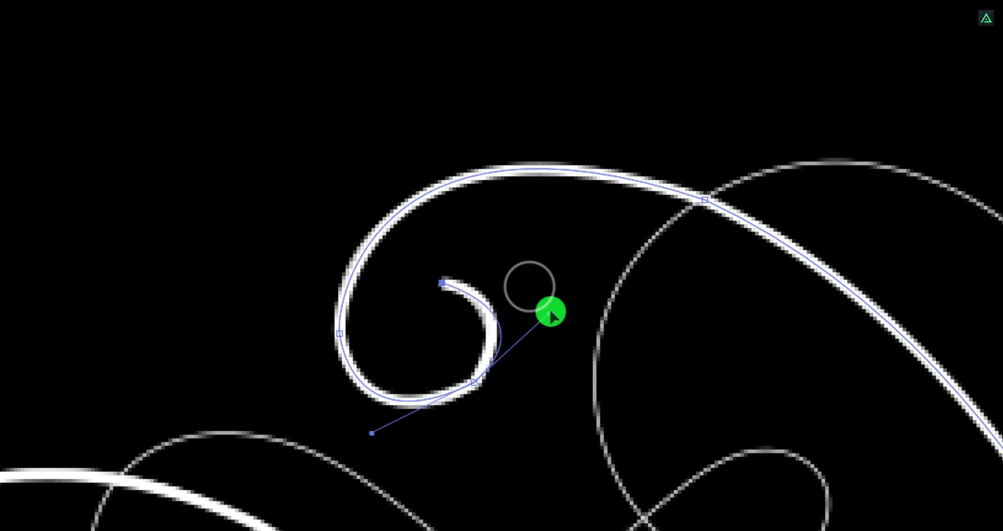
pyautogui.click(479, 382)
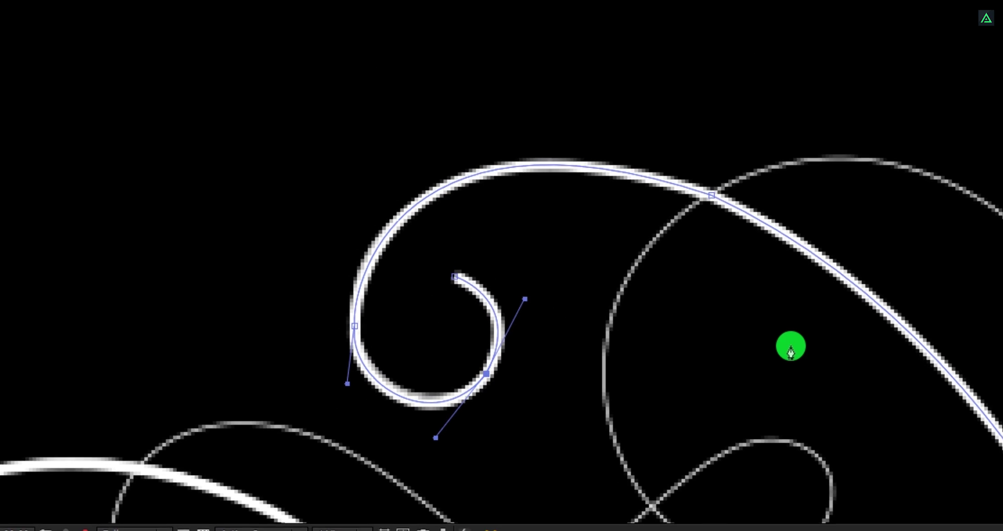
pyautogui.moveTo(790, 345); pyautogui.dragTo(592, 271)
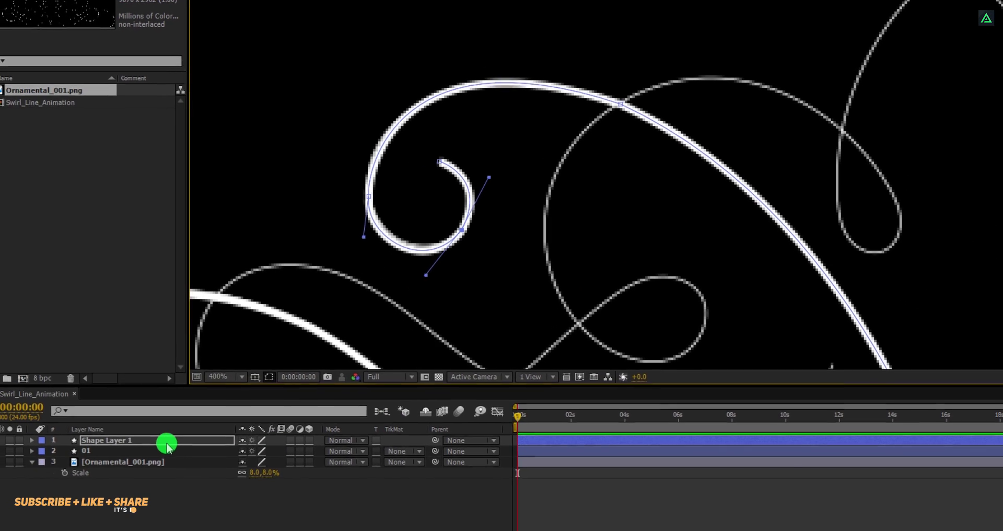
pyautogui.click(177, 434)
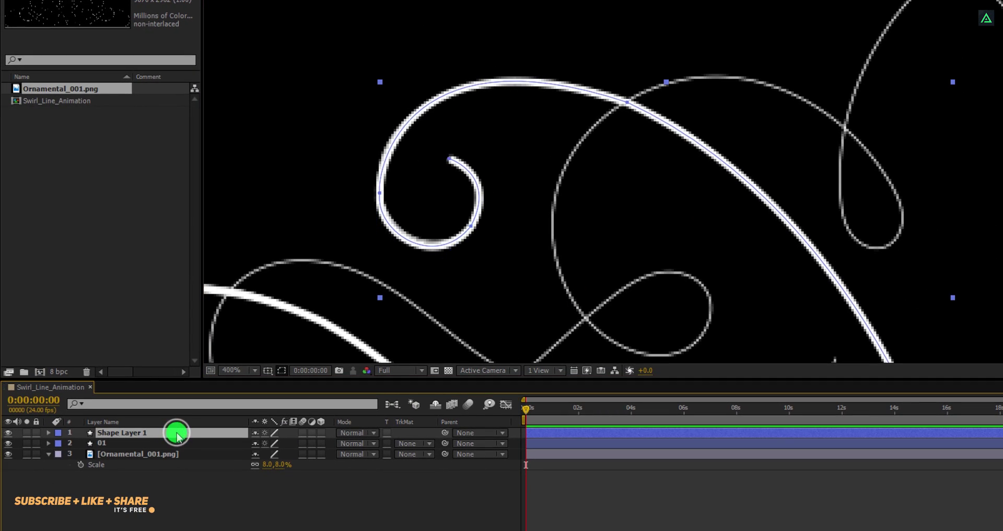
pyautogui.press('Return')
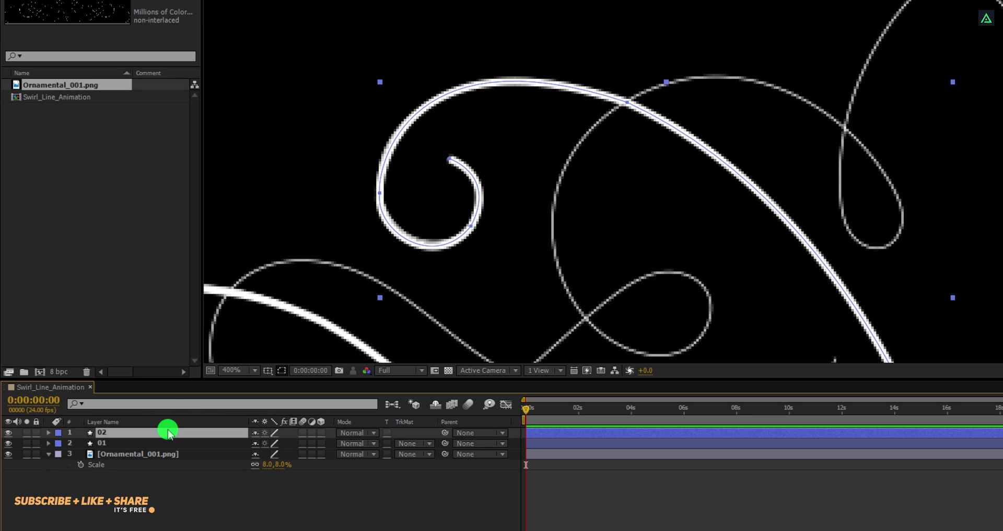
# Trace the central loop and upper-right sweep as a third path, naming its layer 03
pyautogui.click(168, 475)
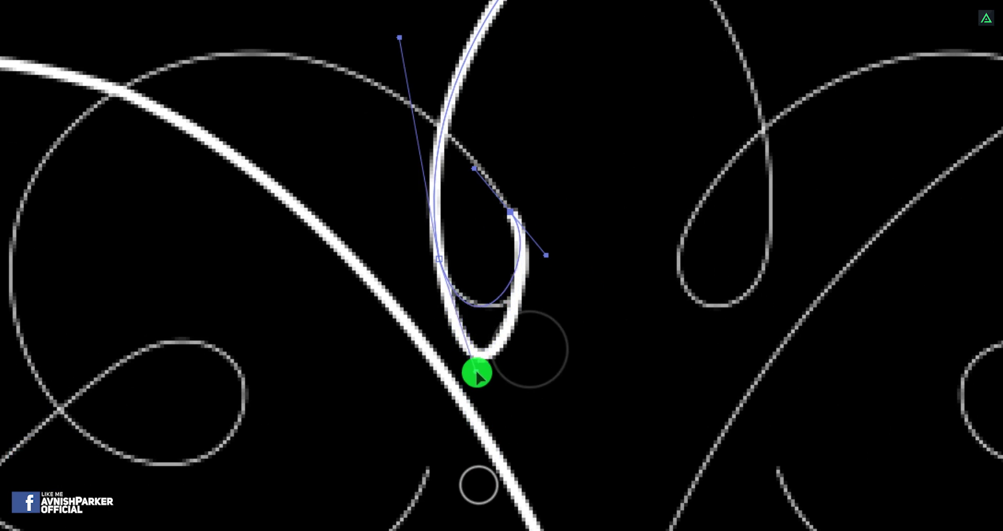
pyautogui.click(310, 430)
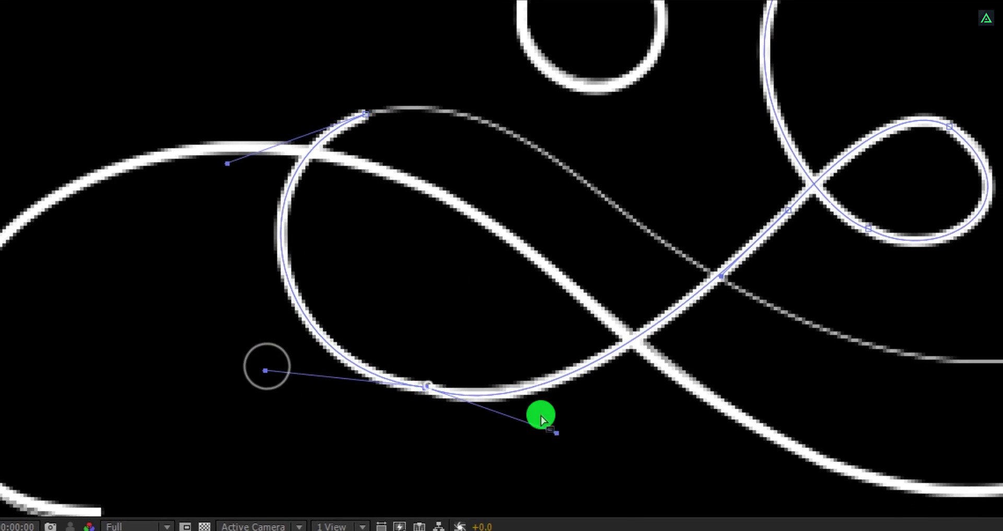
pyautogui.moveTo(389, 234); pyautogui.dragTo(408, 245)
pyautogui.moveTo(488, 229); pyautogui.dragTo(509, 282)
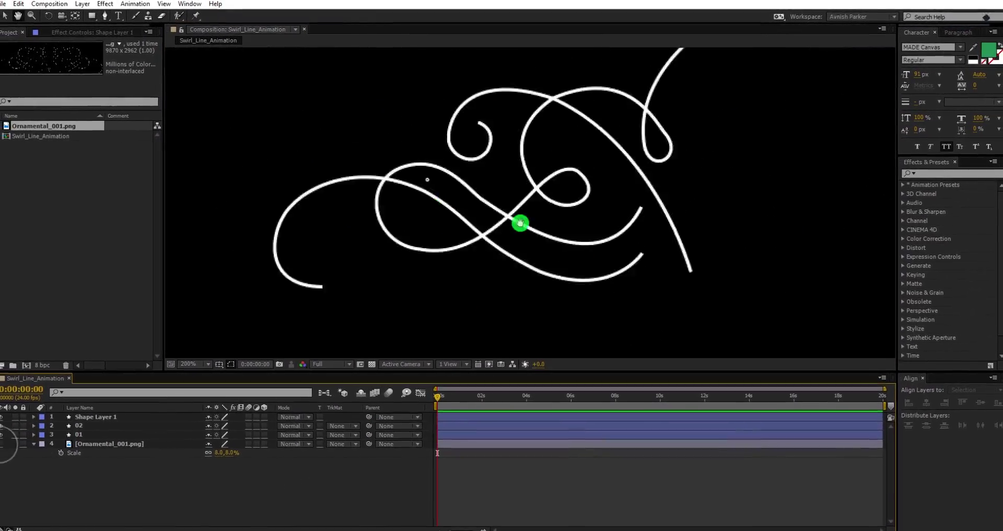
pyautogui.press('g')
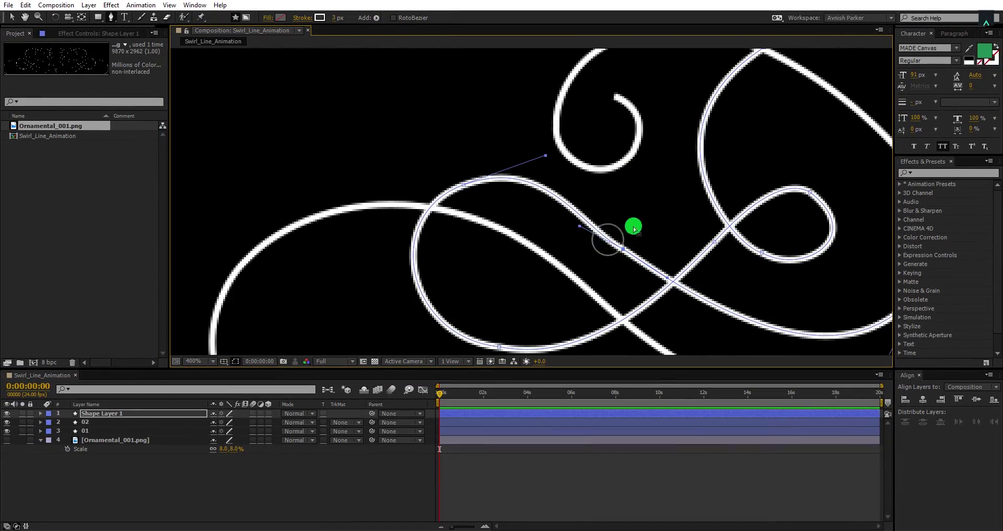
pyautogui.hscroll(3, 706, 219)
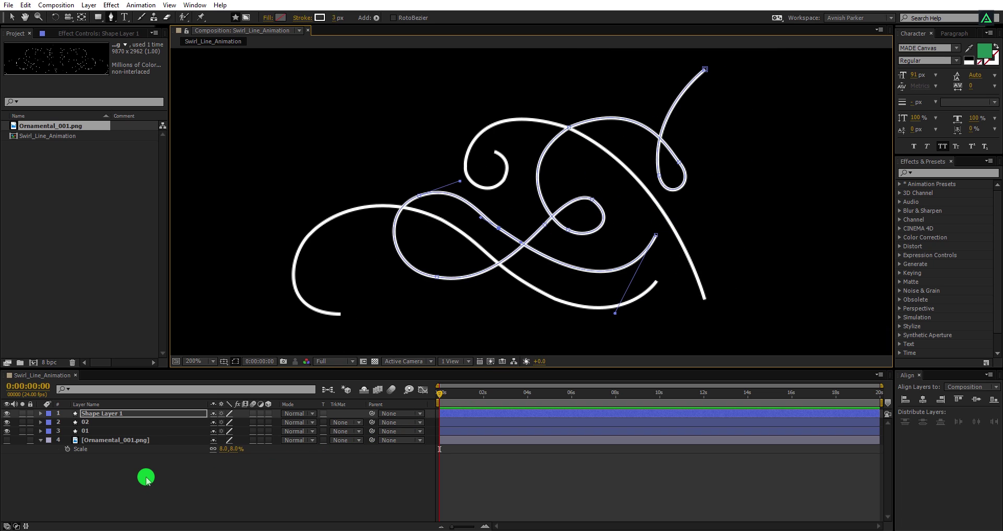
pyautogui.click(135, 417)
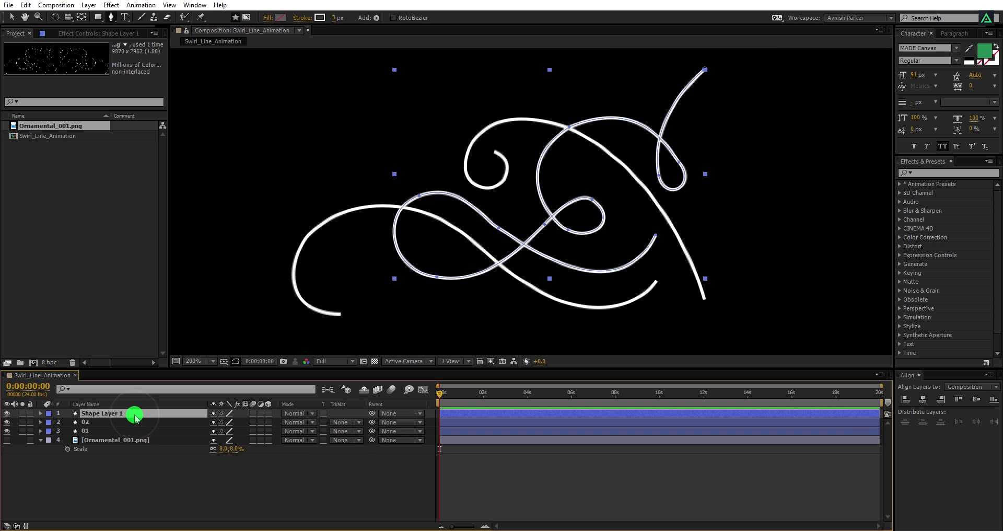
pyautogui.press('Return')
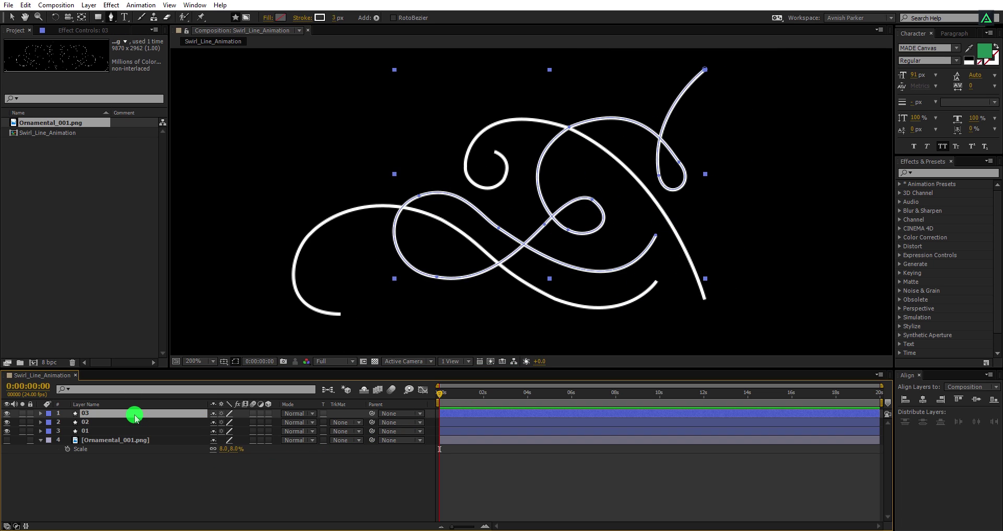
pyautogui.click(91, 429)
# Add Trim Paths to swirl layers 01, 02 and 03
pyautogui.keyDown('shift'); pyautogui.click(89, 413); pyautogui.keyUp('shift')
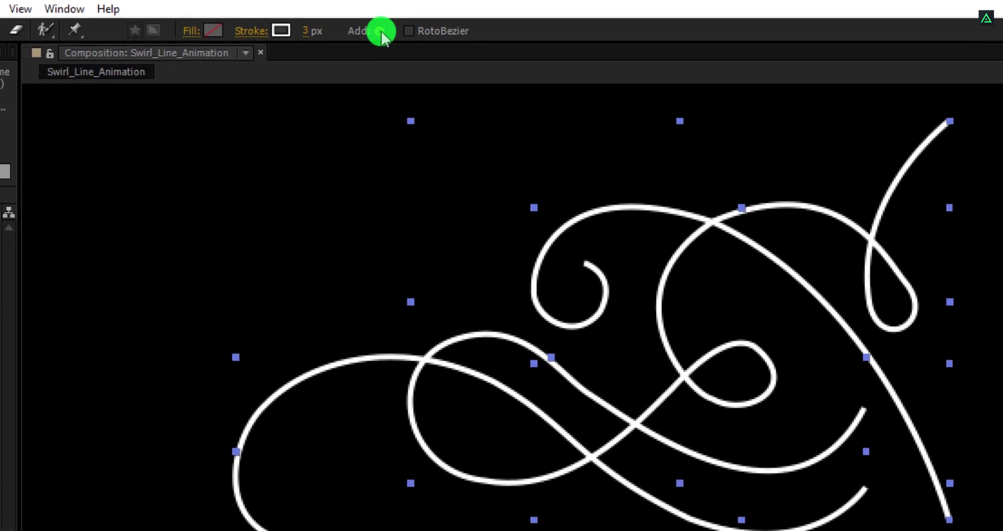
pyautogui.click(377, 20)
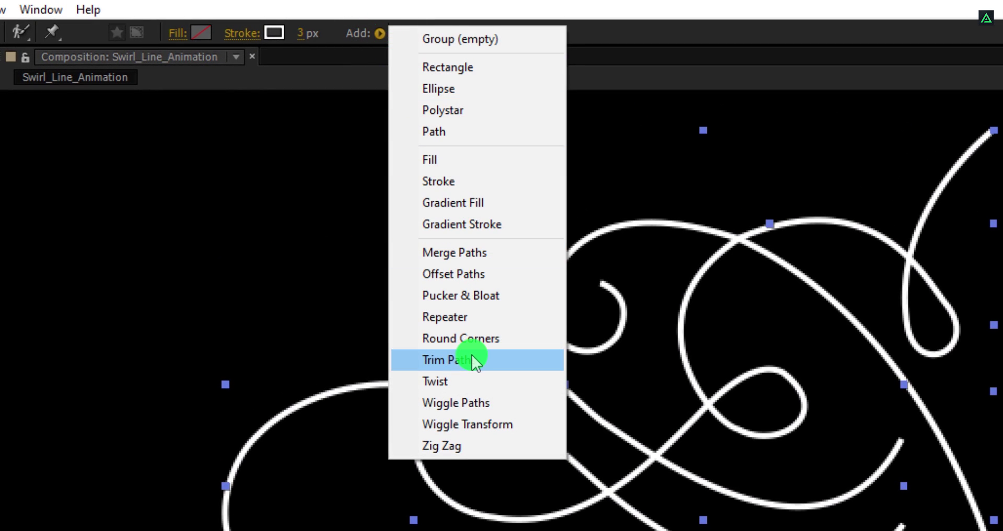
pyautogui.click(465, 360)
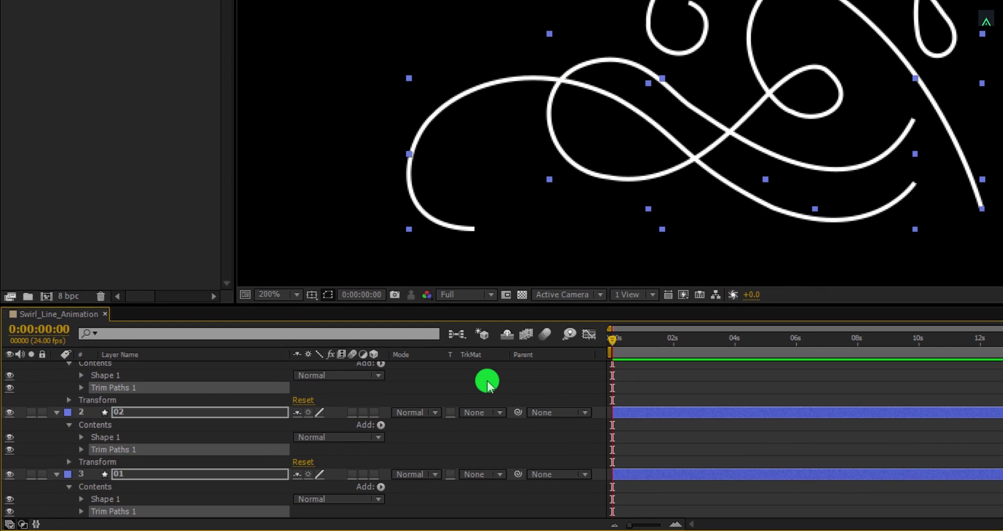
pyautogui.click(487, 386)
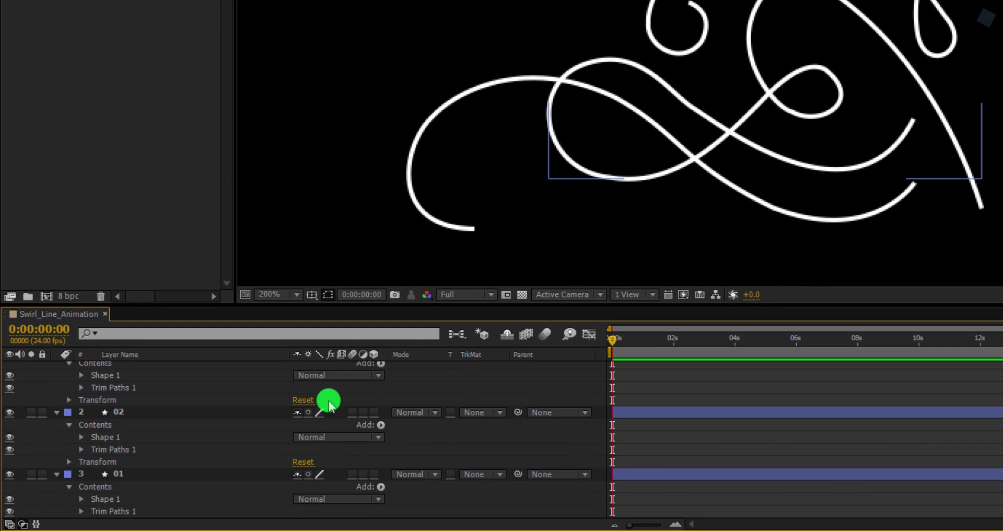
# Lower layer 03's Trim Paths End to 14% so its stroke partly retracts
pyautogui.scroll(2, 174, 410)
pyautogui.click(148, 367)
pyautogui.press('Return')
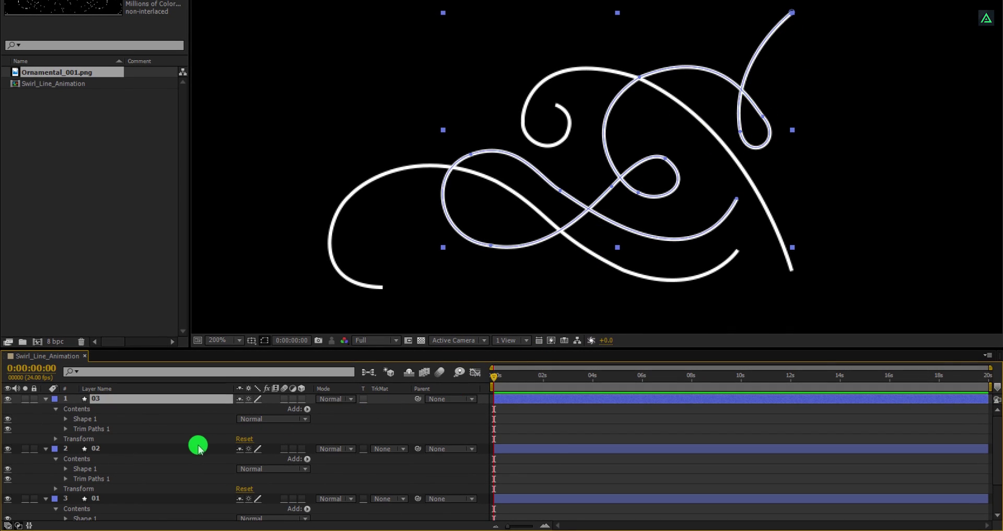
pyautogui.click(66, 429)
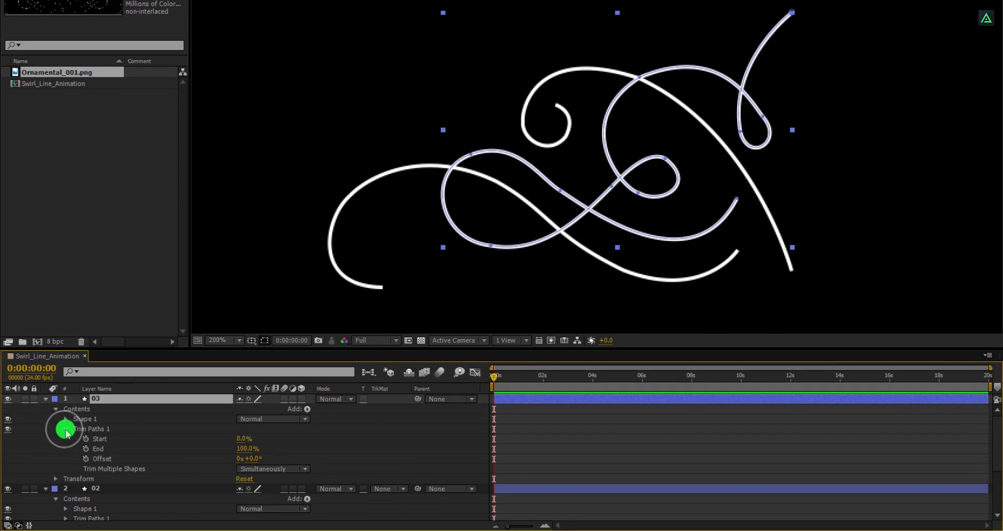
pyautogui.moveTo(242, 452)
pyautogui.mouseDown()
pyautogui.moveTo(193, 464)
pyautogui.moveTo(220, 449)
pyautogui.moveTo(239, 387)
pyautogui.mouseUp()
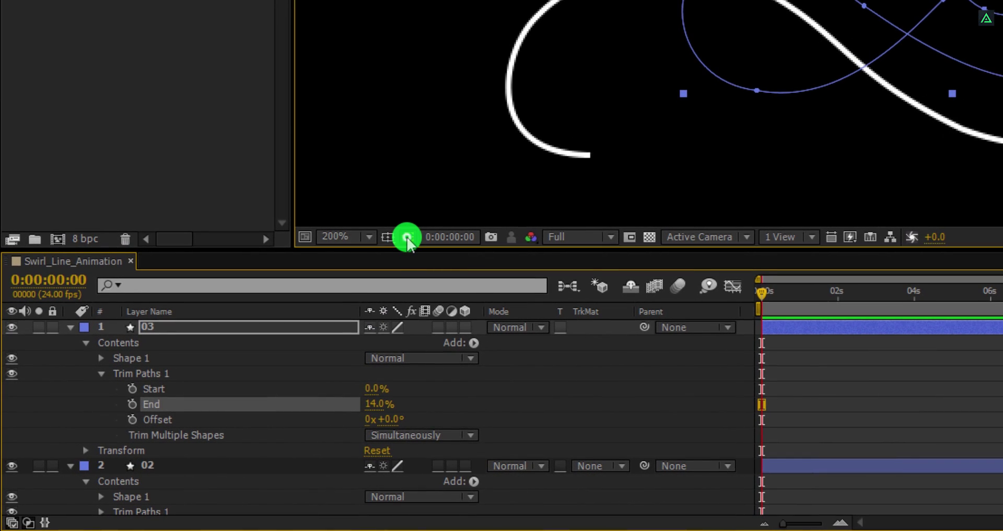
# Keyframe layer 03's End from 0% at frame 0 to 100% at about 8 seconds
pyautogui.click(396, 245)
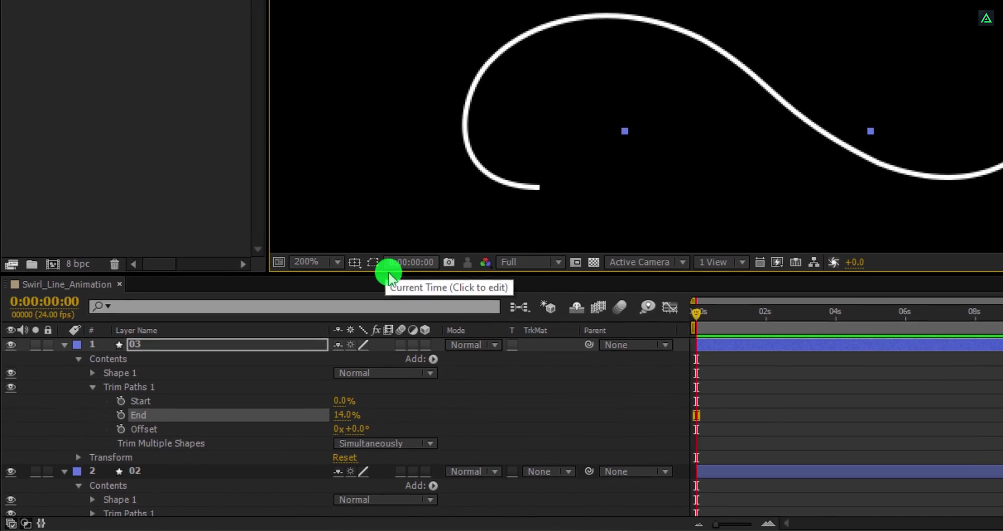
pyautogui.moveTo(347, 414)
pyautogui.mouseDown()
pyautogui.moveTo(351, 398)
pyautogui.moveTo(334, 412)
pyautogui.moveTo(390, 404)
pyautogui.mouseUp()
pyautogui.moveTo(280, 439)
pyautogui.mouseDown()
pyautogui.moveTo(304, 435)
pyautogui.moveTo(219, 454)
pyautogui.mouseUp()
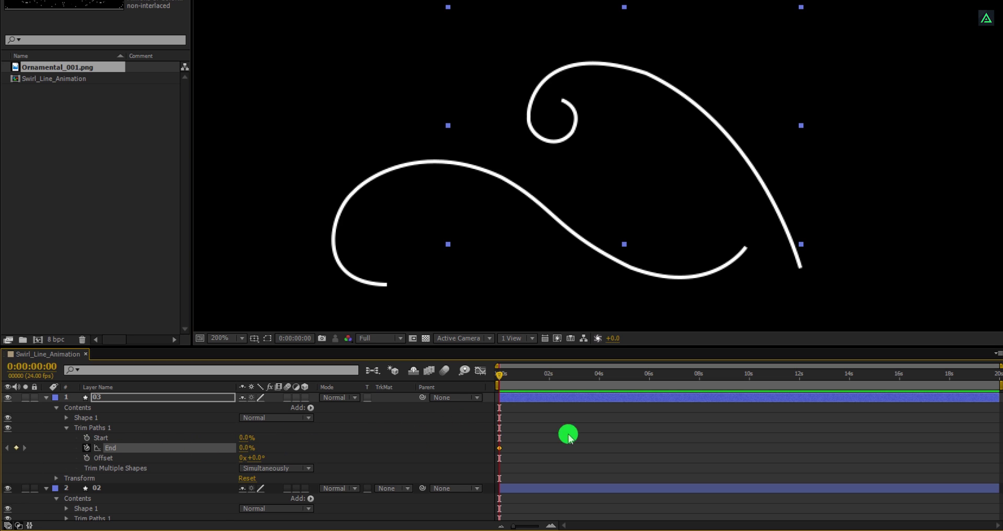
pyautogui.click(649, 377)
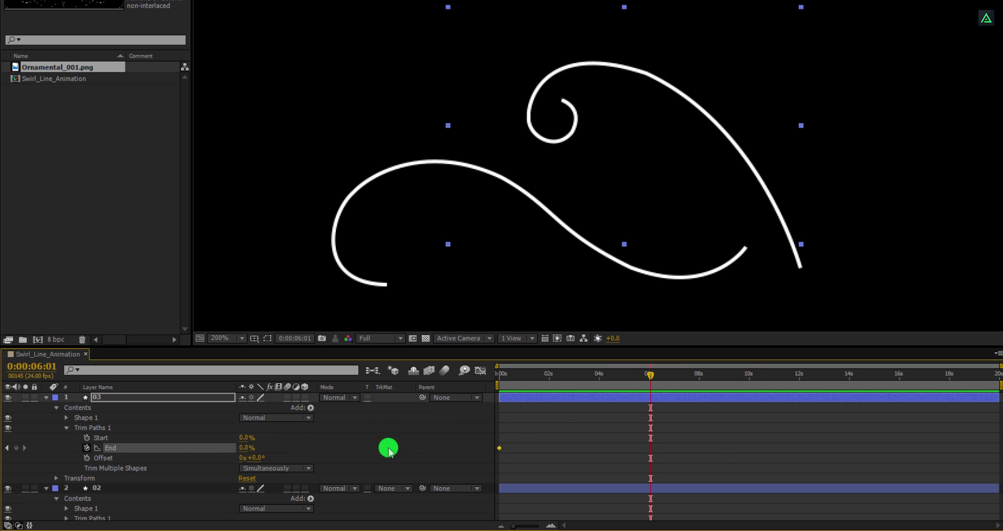
pyautogui.moveTo(247, 451); pyautogui.dragTo(334, 442)
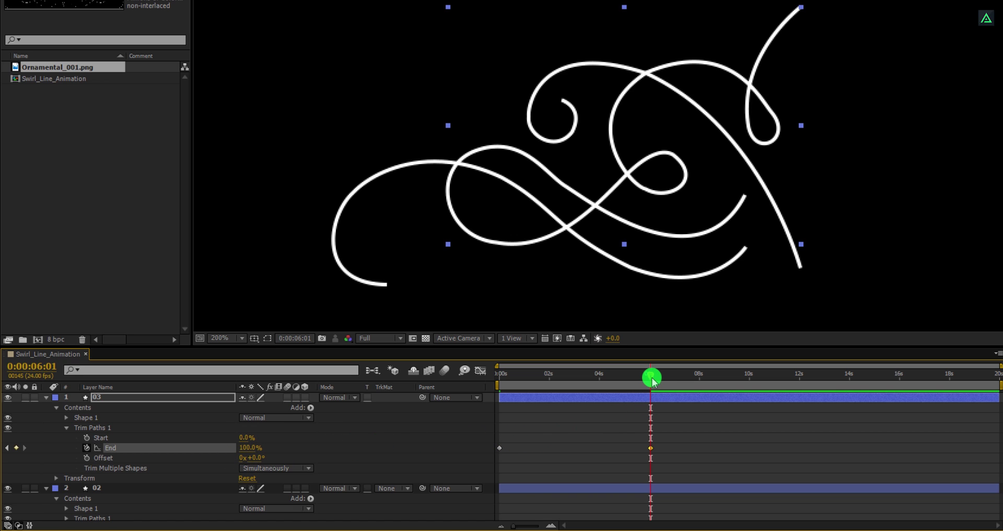
pyautogui.moveTo(656, 448); pyautogui.dragTo(701, 443)
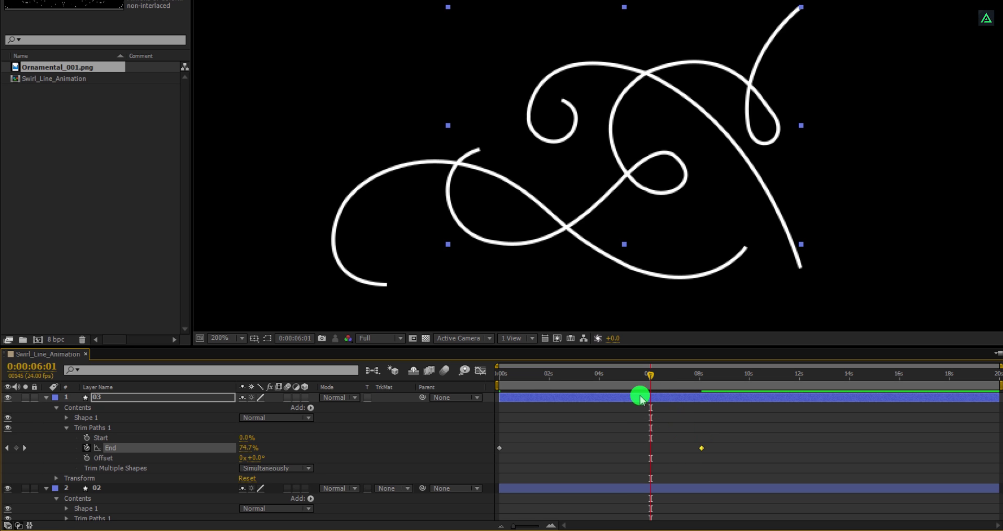
# Keyframe layer 02's Trim Paths End from 0% at 6:01 to 100% at 10:22
pyautogui.click(123, 492)
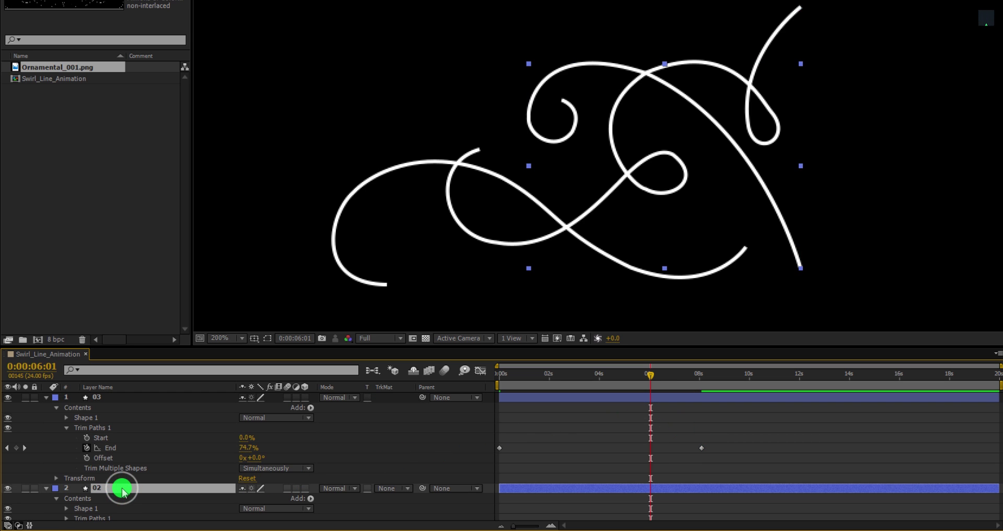
pyautogui.scroll(-3, 127, 490)
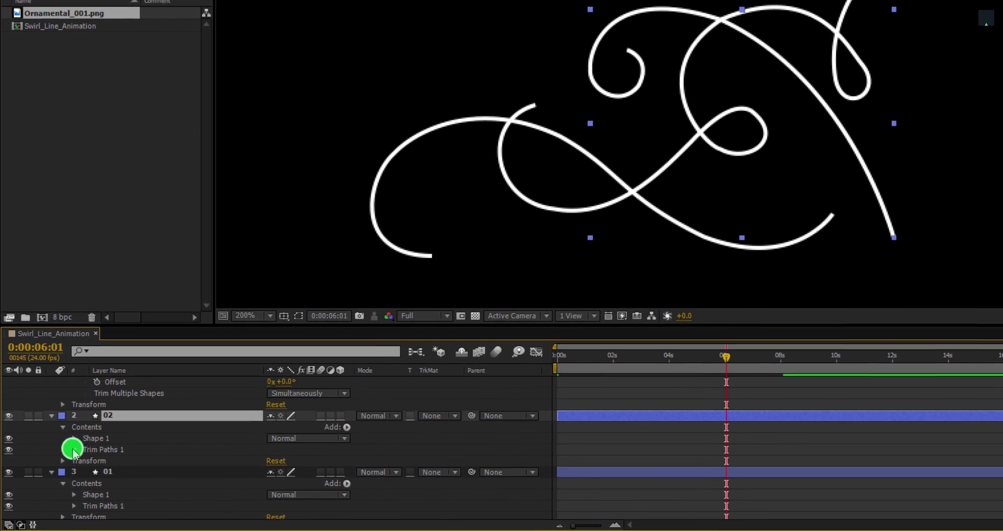
pyautogui.click(74, 449)
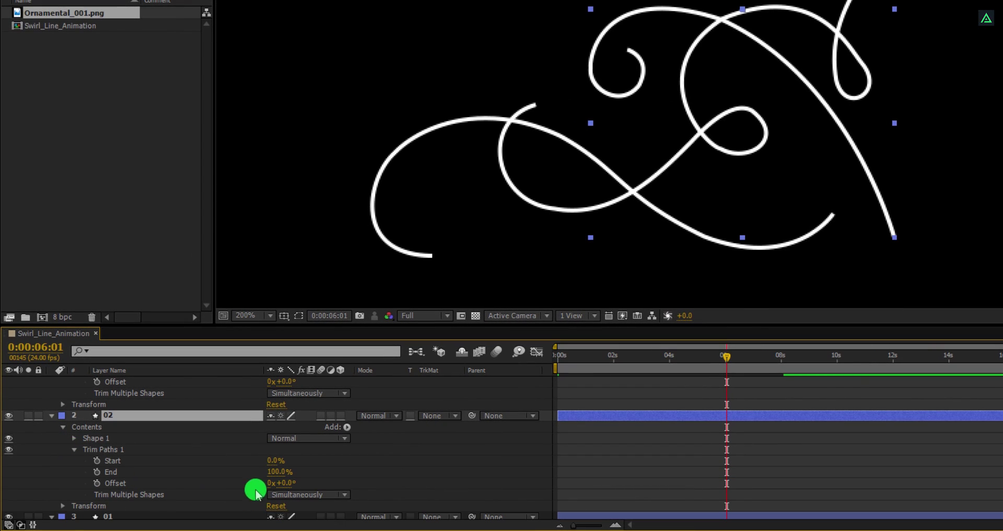
pyautogui.moveTo(280, 473); pyautogui.dragTo(182, 478)
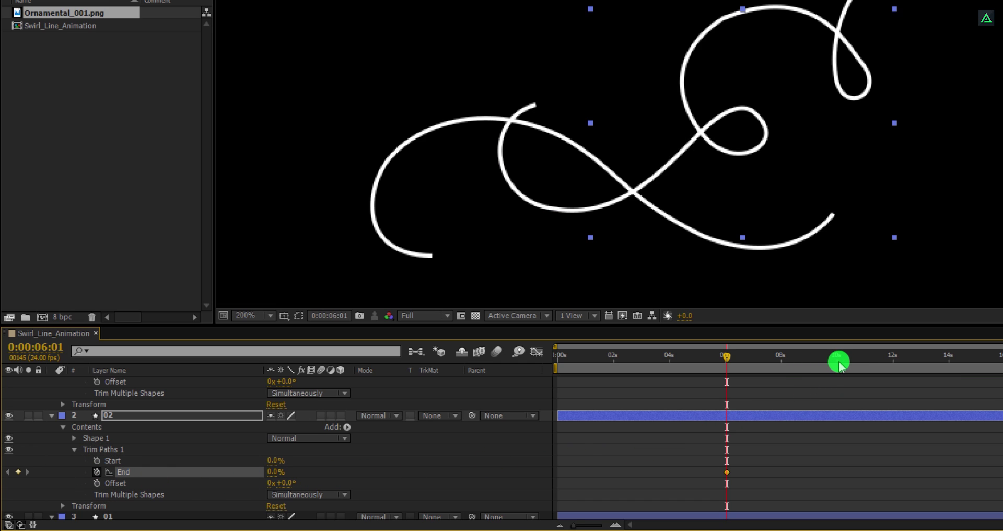
pyautogui.click(863, 359)
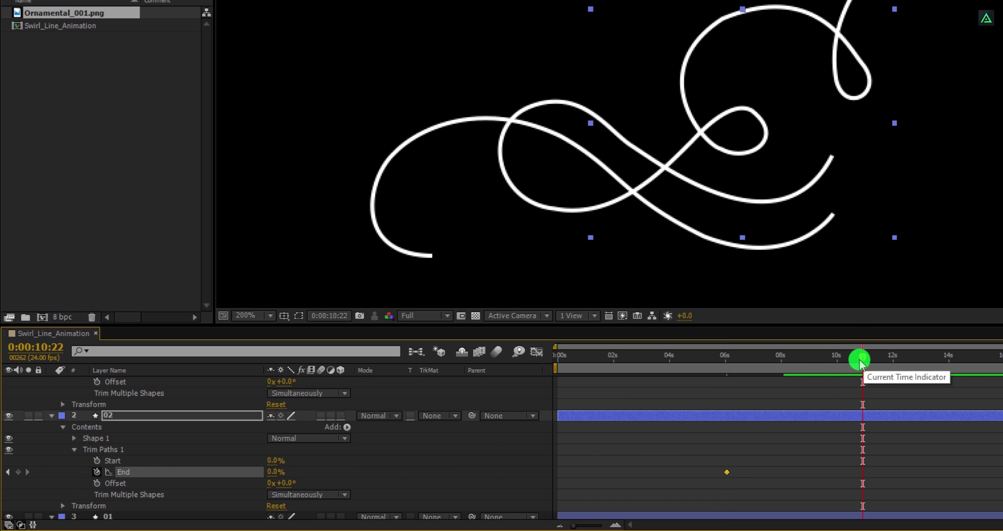
pyautogui.moveTo(271, 472); pyautogui.dragTo(352, 464)
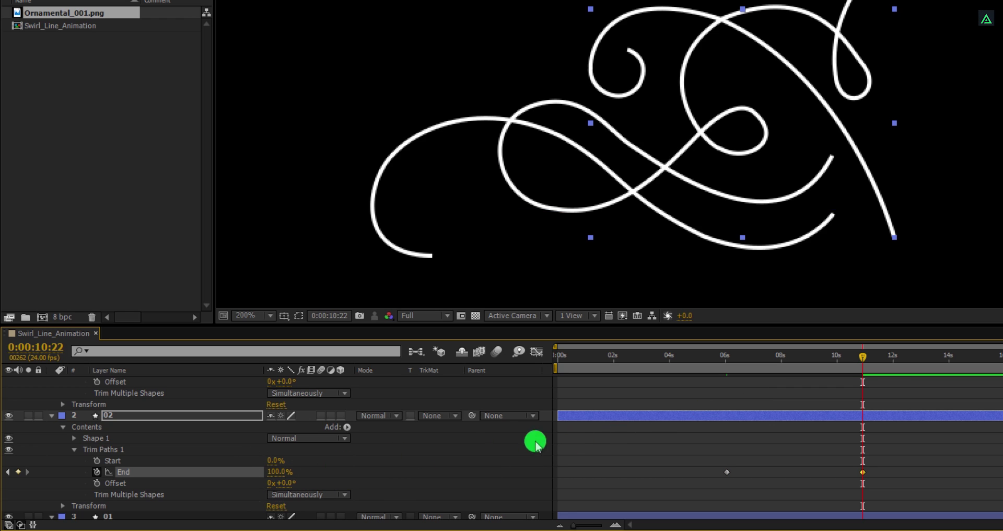
# Keyframe layer 01's Trim Paths End from 0% at 9:23 to 100% at 14:20
pyautogui.click(836, 364)
pyautogui.scroll(-3, 164, 461)
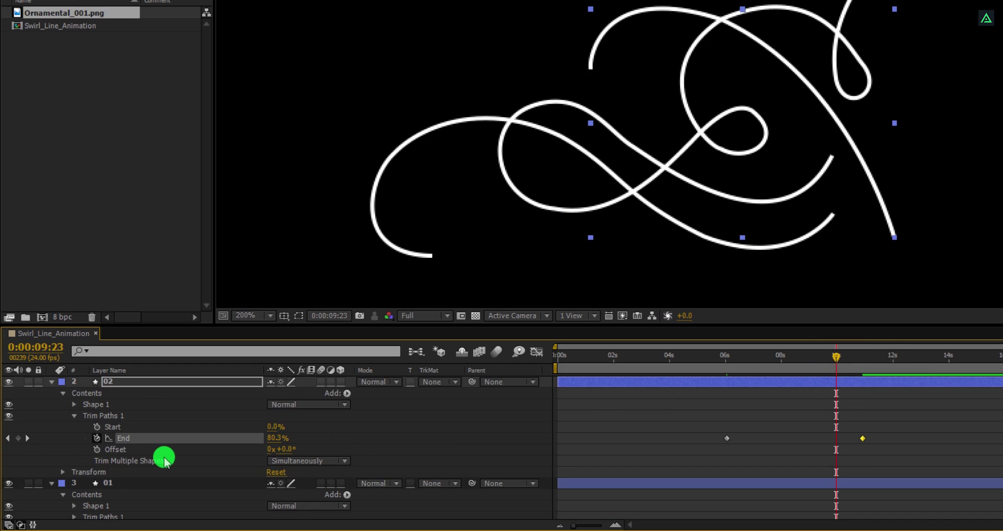
pyautogui.scroll(-3, 152, 465)
pyautogui.click(74, 479)
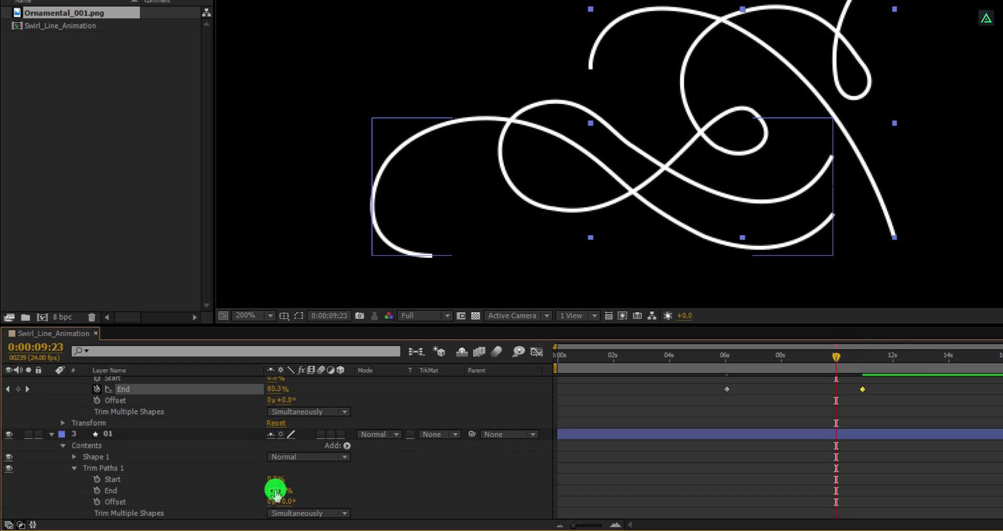
pyautogui.moveTo(276, 493); pyautogui.dragTo(185, 503)
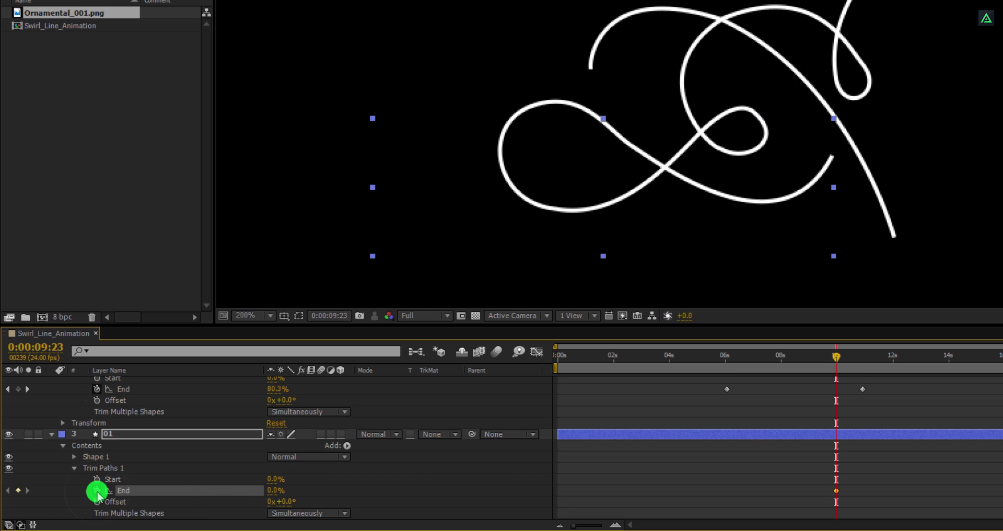
pyautogui.click(972, 358)
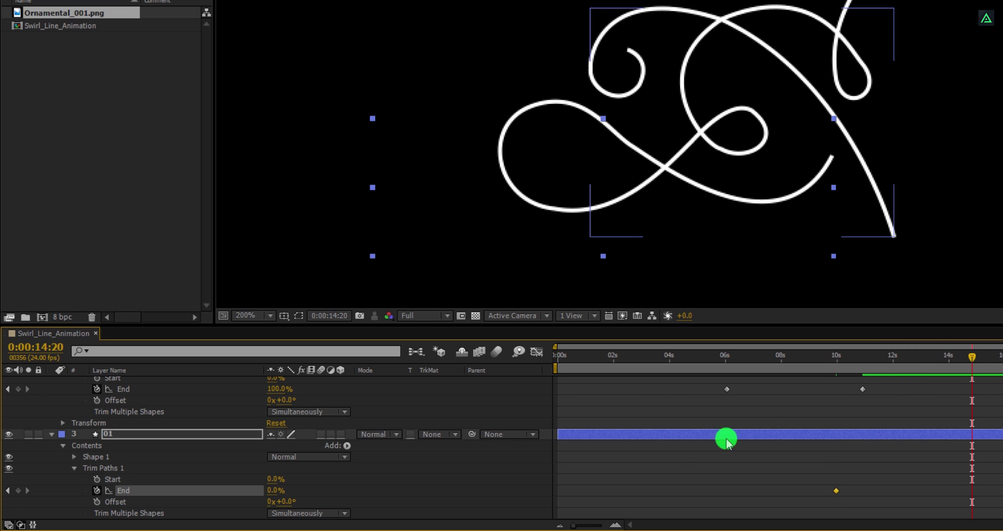
pyautogui.moveTo(273, 491); pyautogui.dragTo(348, 490)
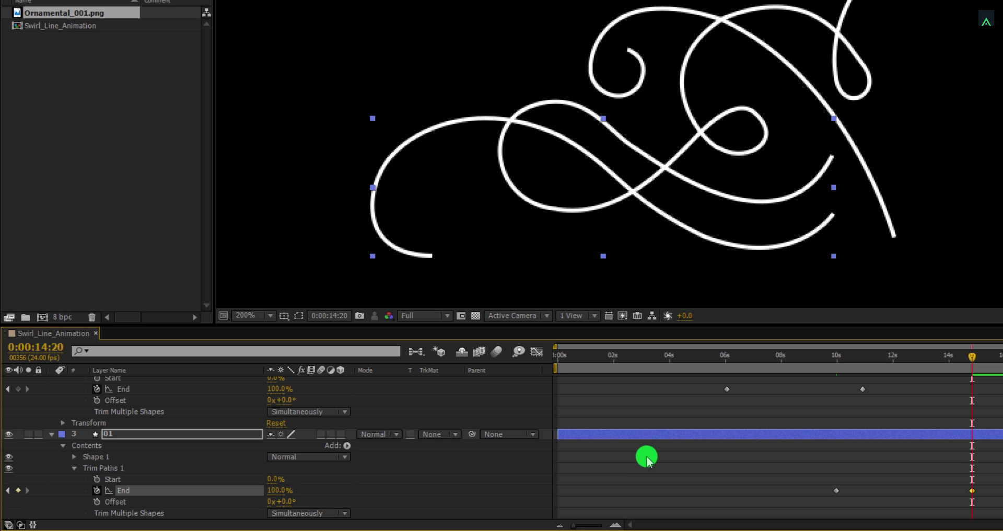
# Apply Easy Ease to all six Trim Paths End keyframes and show their speed graph
pyautogui.hotkey('ctrl', 'a')
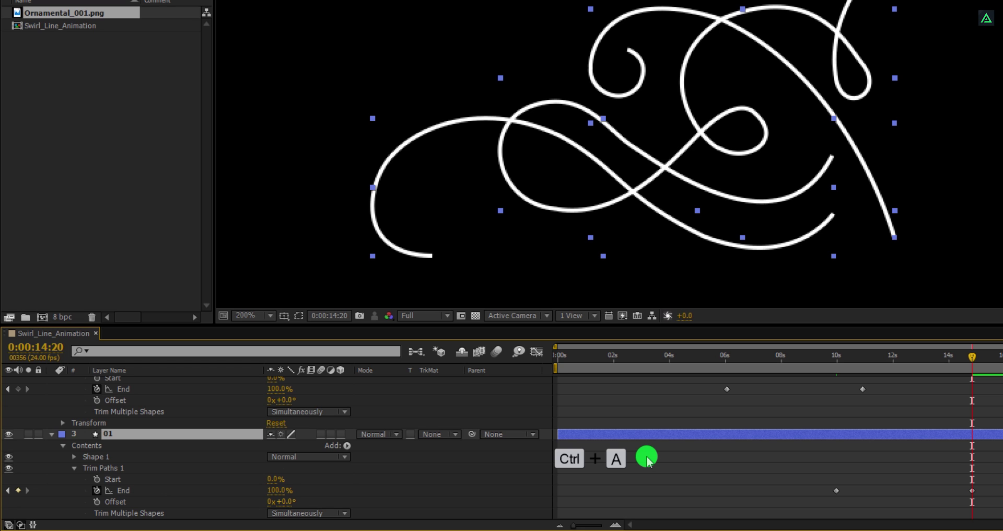
pyautogui.press('u')
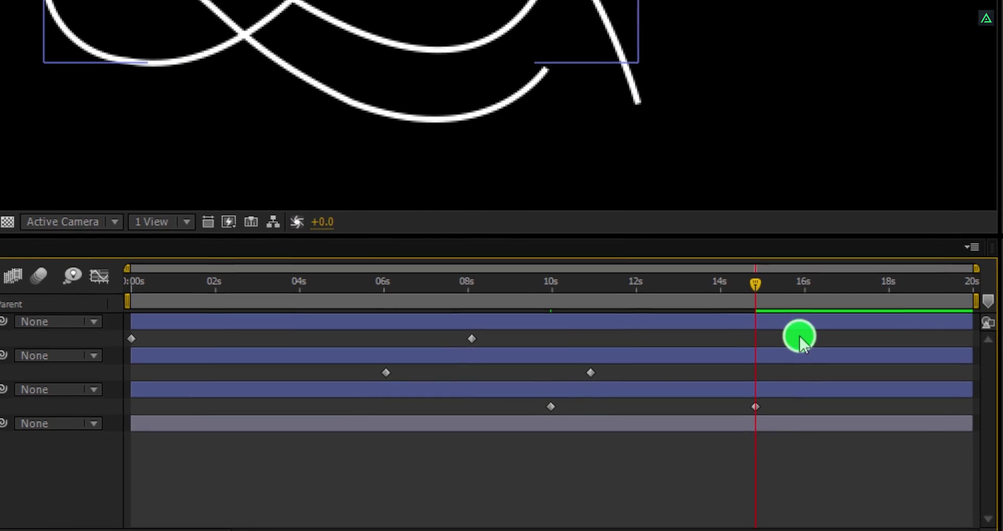
pyautogui.moveTo(799, 335); pyautogui.dragTo(112, 434)
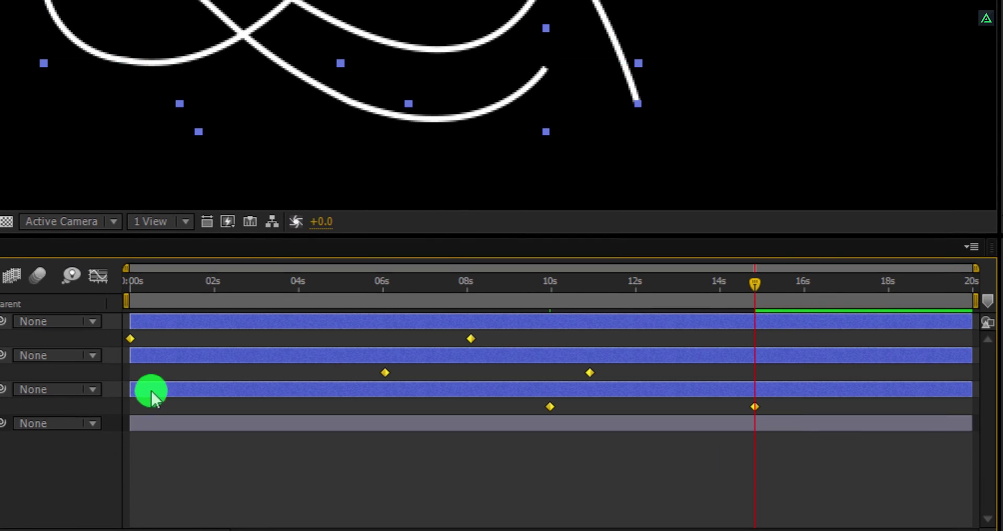
pyautogui.rightClick(134, 344)
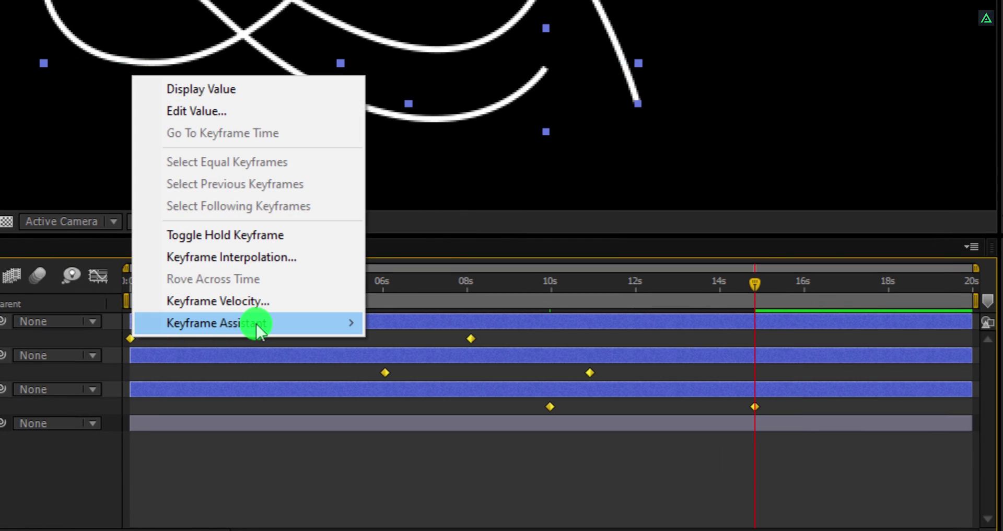
pyautogui.moveTo(327, 323)
pyautogui.click(464, 367)
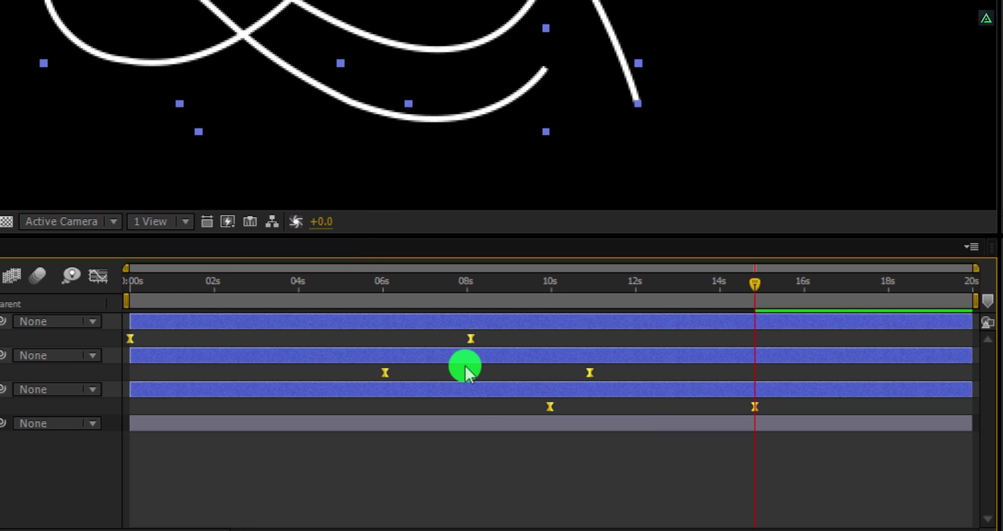
pyautogui.click(100, 277)
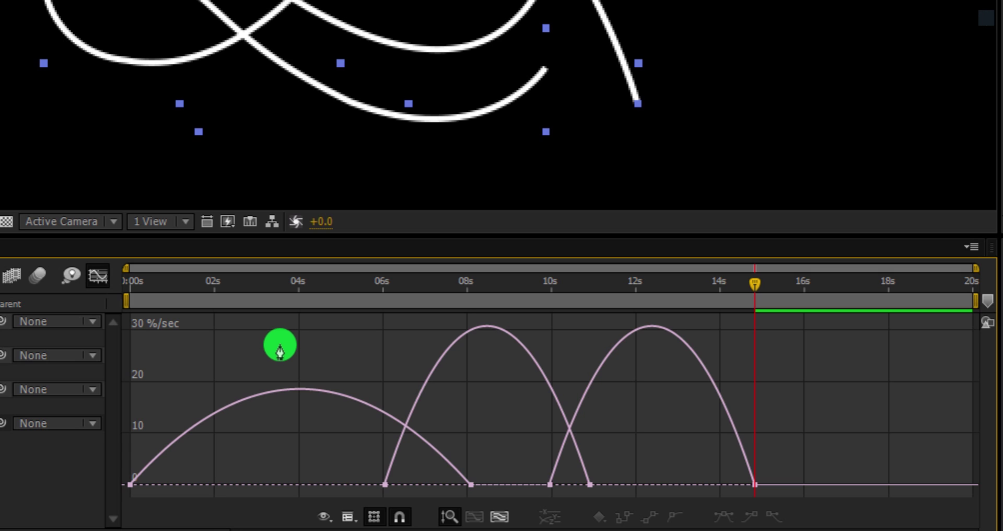
# On the speed graph, raise incoming influence to about 75% on the 08s, 10s and 14:20 keyframes
pyautogui.rightClick(280, 350)
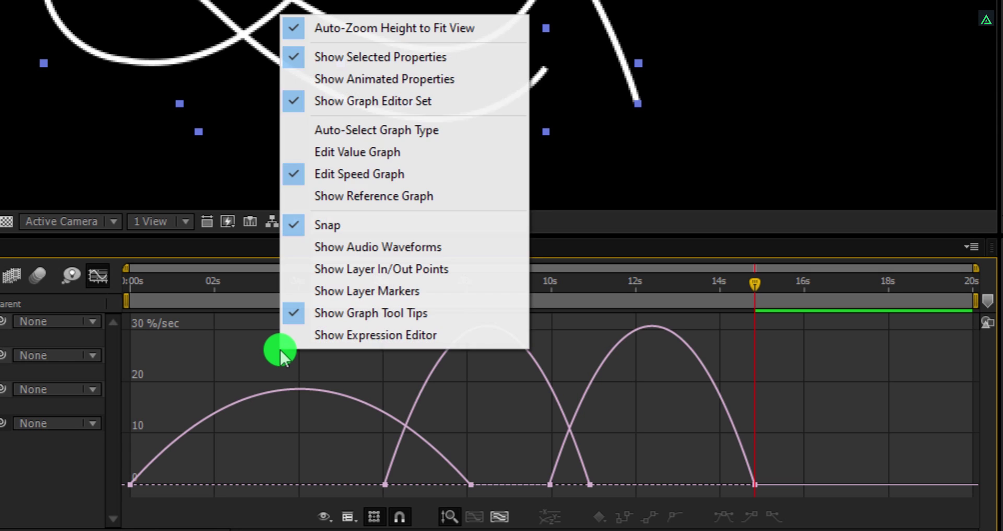
pyautogui.click(377, 178)
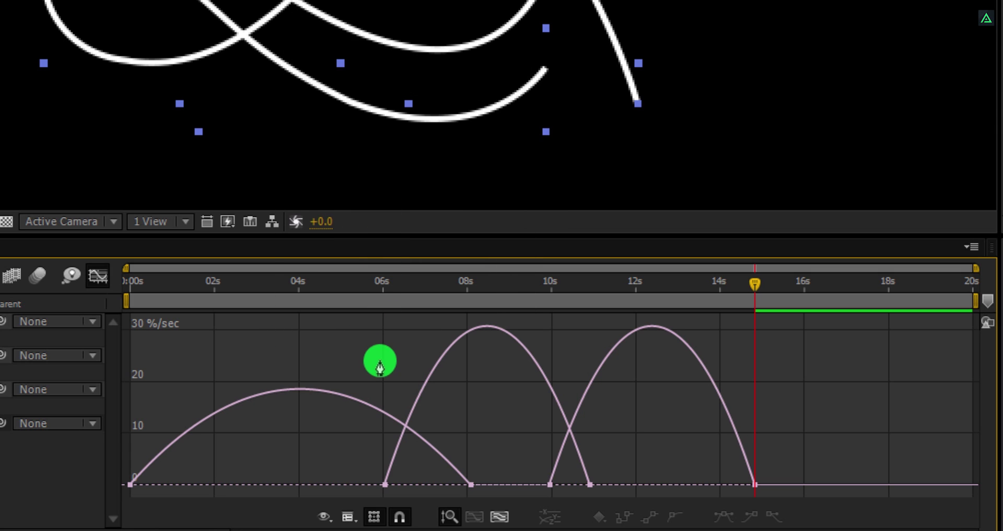
pyautogui.click(469, 484)
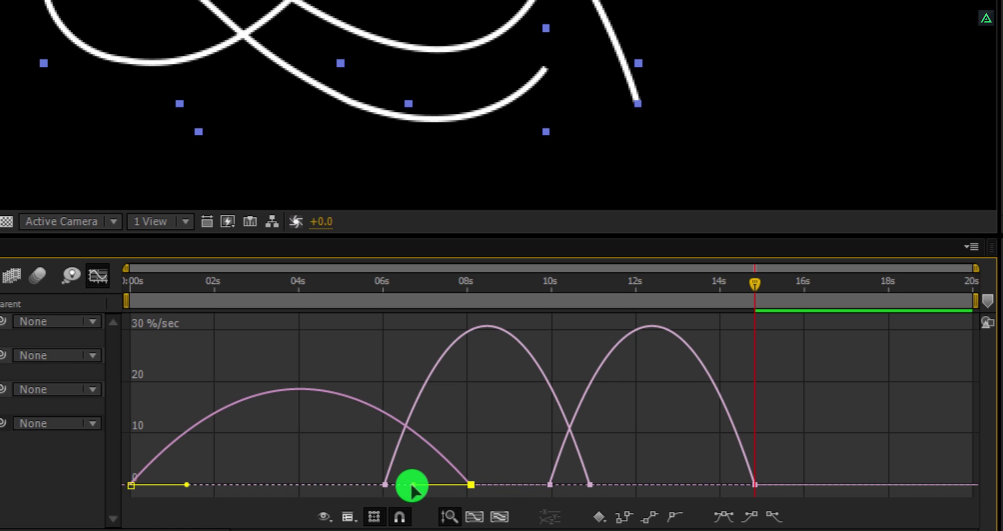
pyautogui.moveTo(413, 484); pyautogui.dragTo(378, 485)
pyautogui.click(589, 485)
pyautogui.moveTo(569, 484); pyautogui.dragTo(524, 484)
pyautogui.click(755, 484)
pyautogui.moveTo(723, 484); pyautogui.dragTo(678, 484)
pyautogui.click(102, 278)
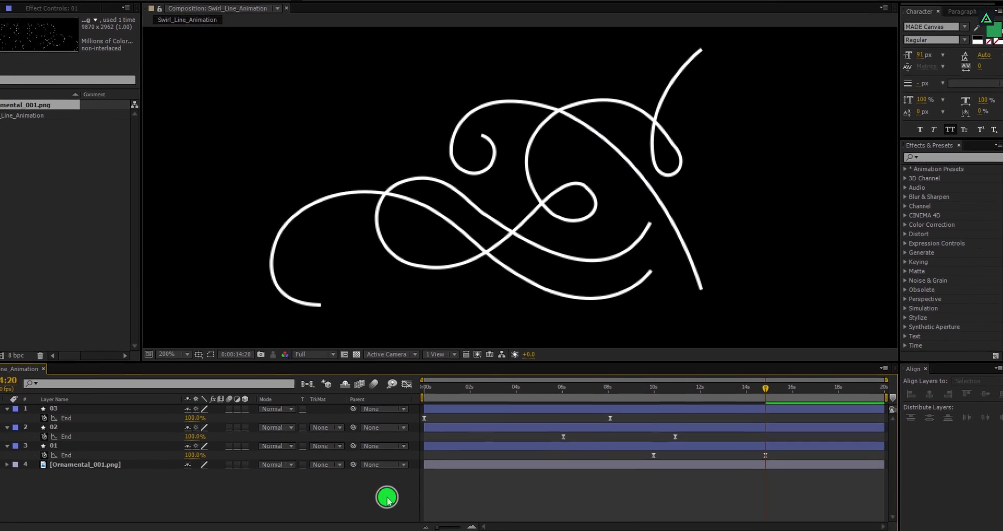
# Play a preview of the swirl animation from the start
pyautogui.press('space')
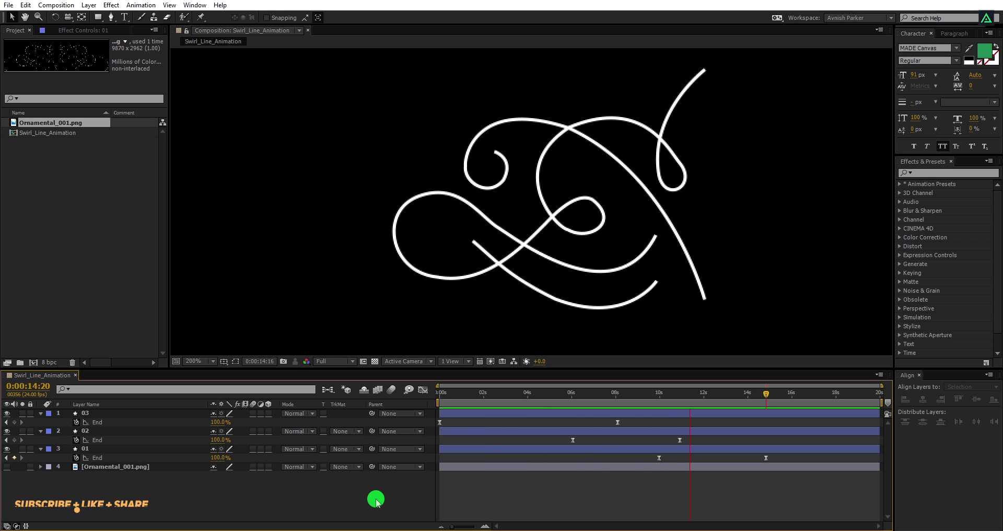
pyautogui.scroll(-4, 507, 194)
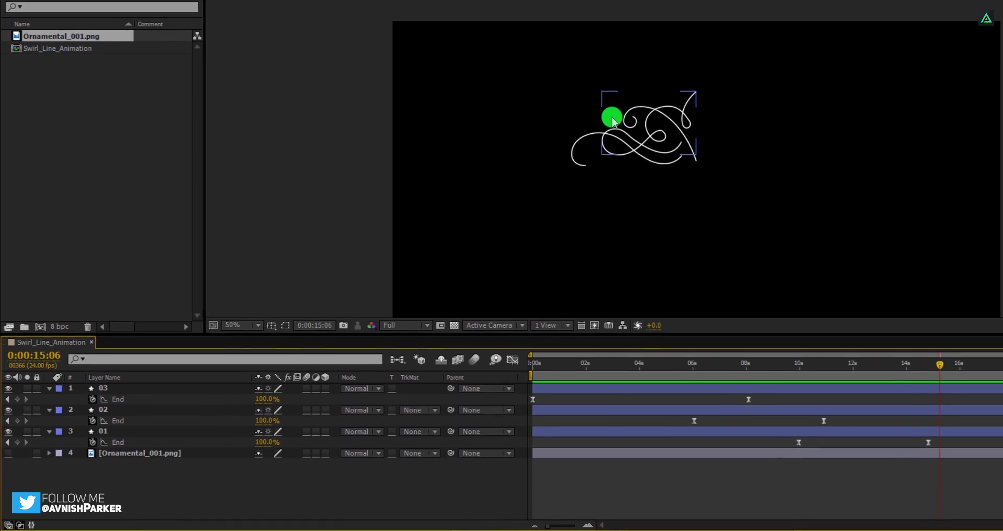
pyautogui.moveTo(613, 173); pyautogui.dragTo(580, 107)
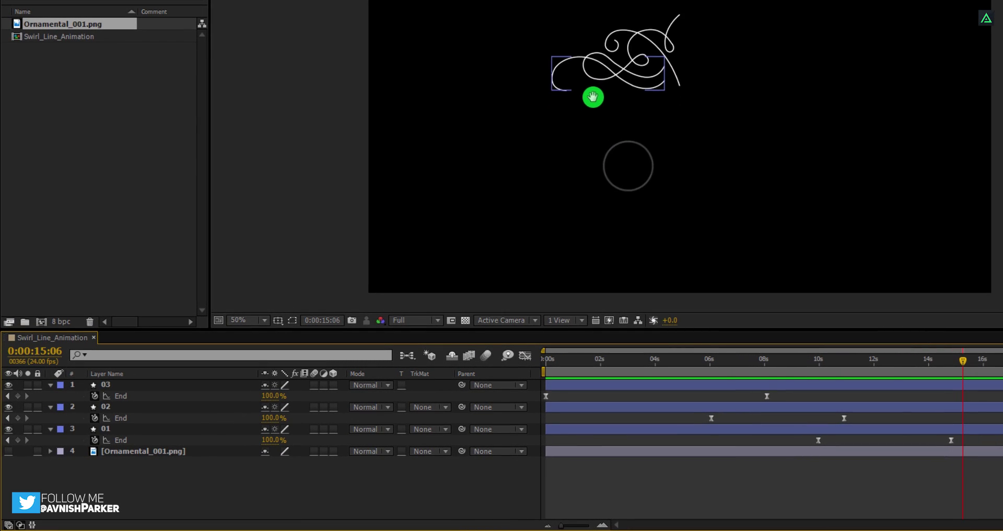
# Pre-compose layers 03, 02 and 01 into a new composition named Swirl, moving all attributes
pyautogui.click(139, 387)
pyautogui.keyDown('shift'); pyautogui.click(115, 430); pyautogui.keyUp('shift')
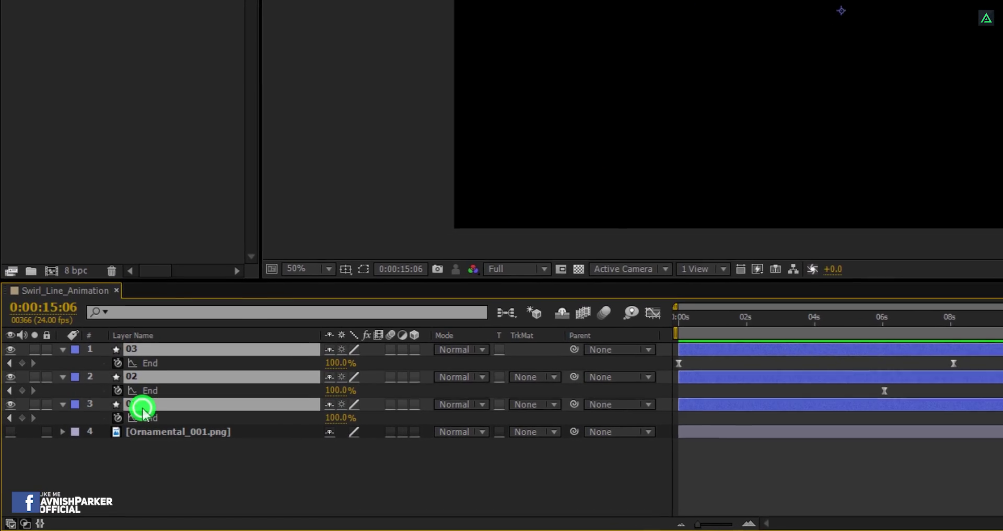
pyautogui.rightClick(142, 406)
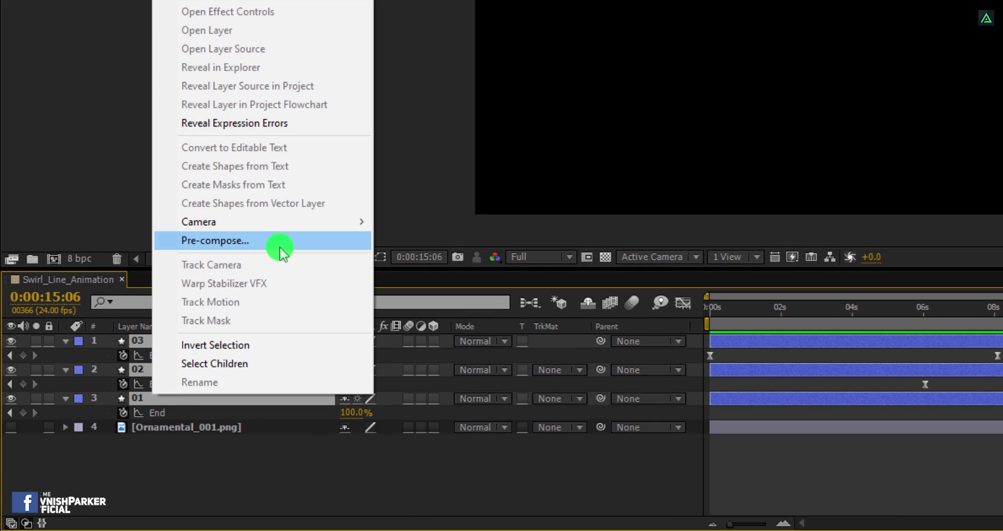
pyautogui.click(280, 251)
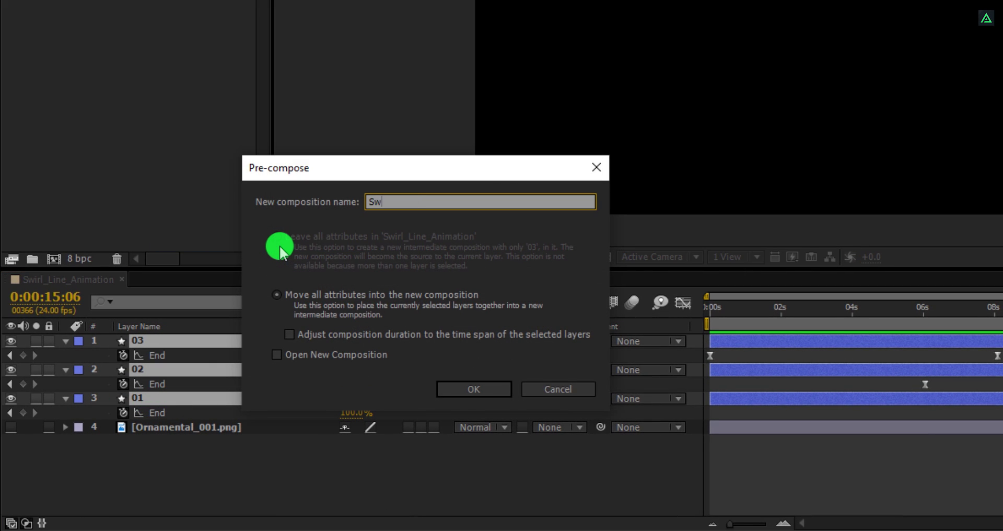
pyautogui.click(461, 391)
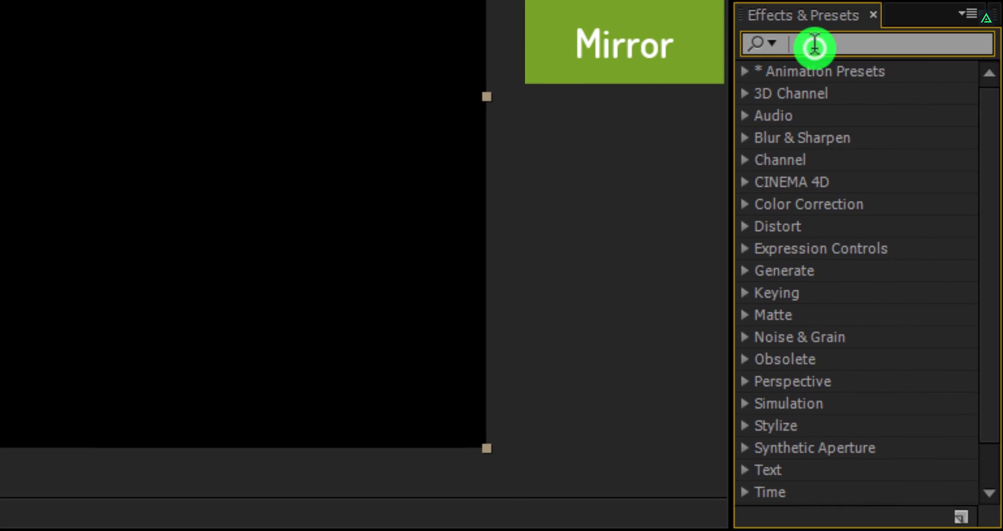
# Apply the Mirror effect to Swirl and set Reflection Center X to 1920/2 (960)
pyautogui.write('mir')
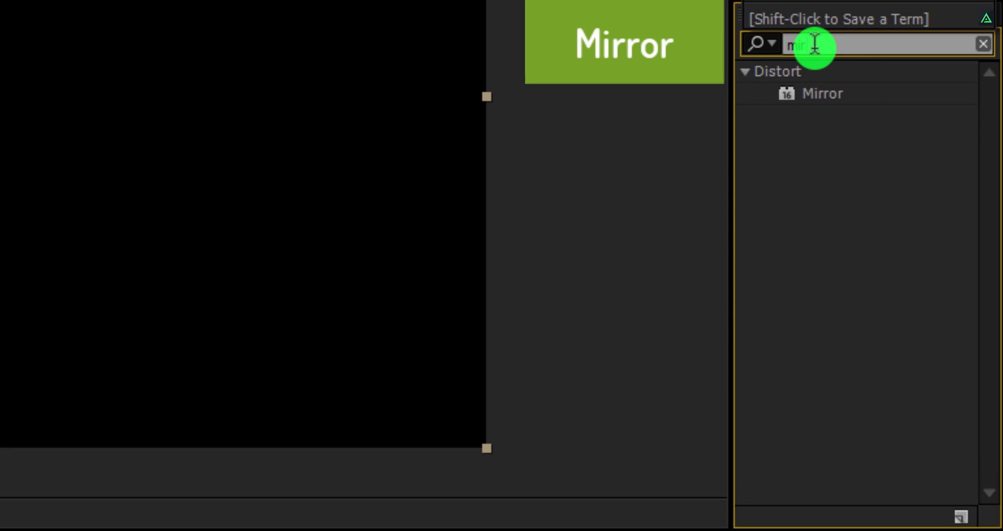
pyautogui.write('ro')
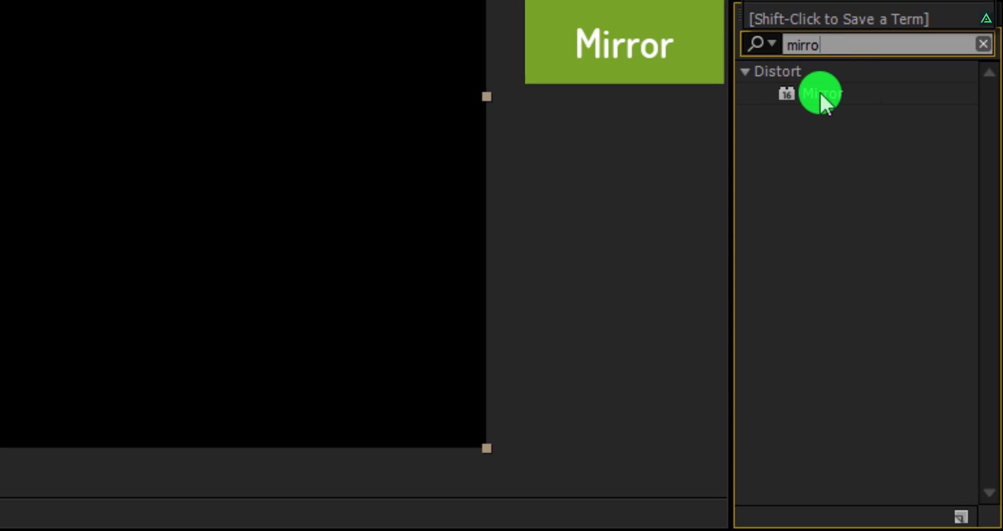
pyautogui.moveTo(820, 96); pyautogui.dragTo(469, 110)
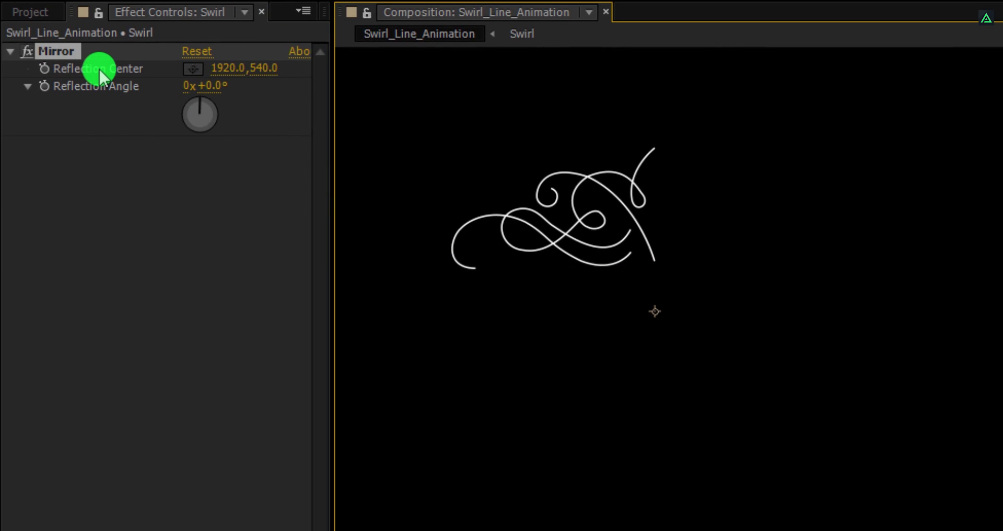
pyautogui.click(225, 69)
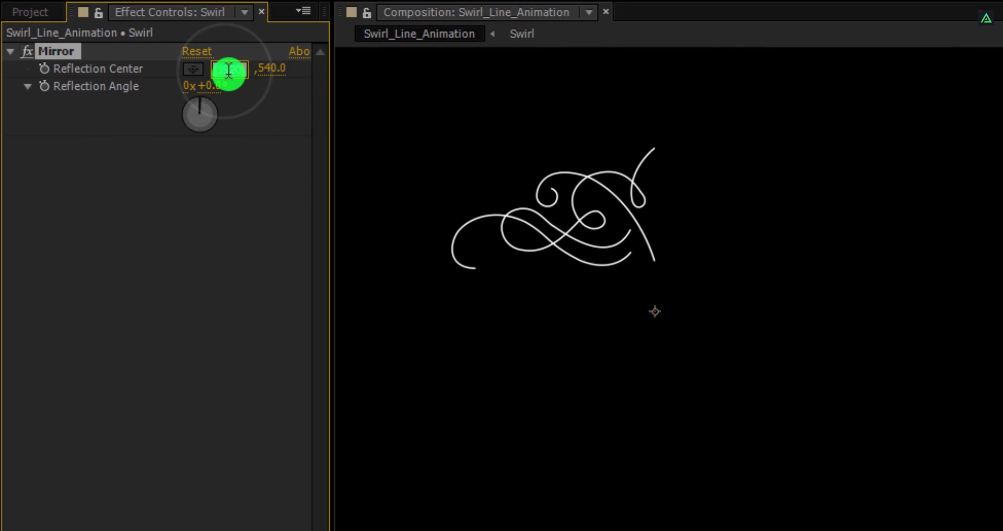
pyautogui.press('End')
pyautogui.write('/2')
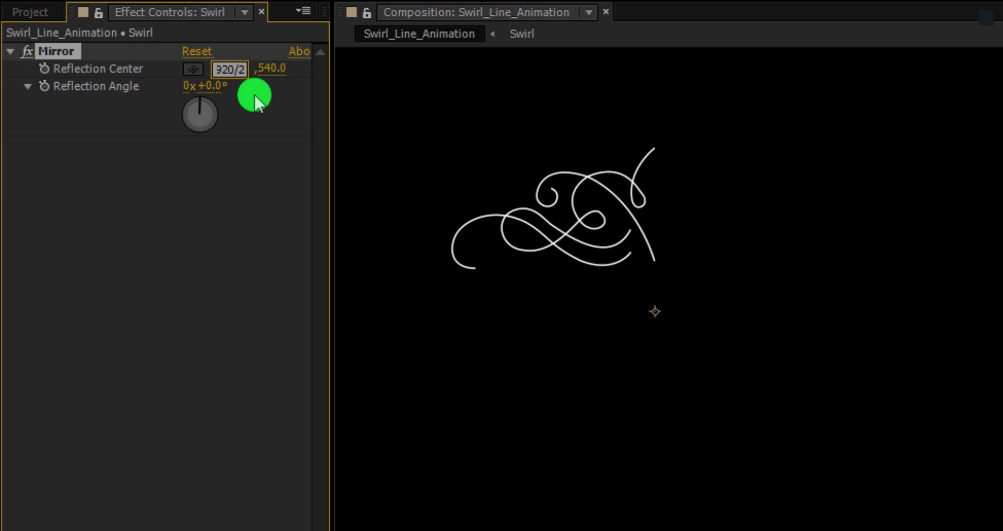
pyautogui.press('Return')
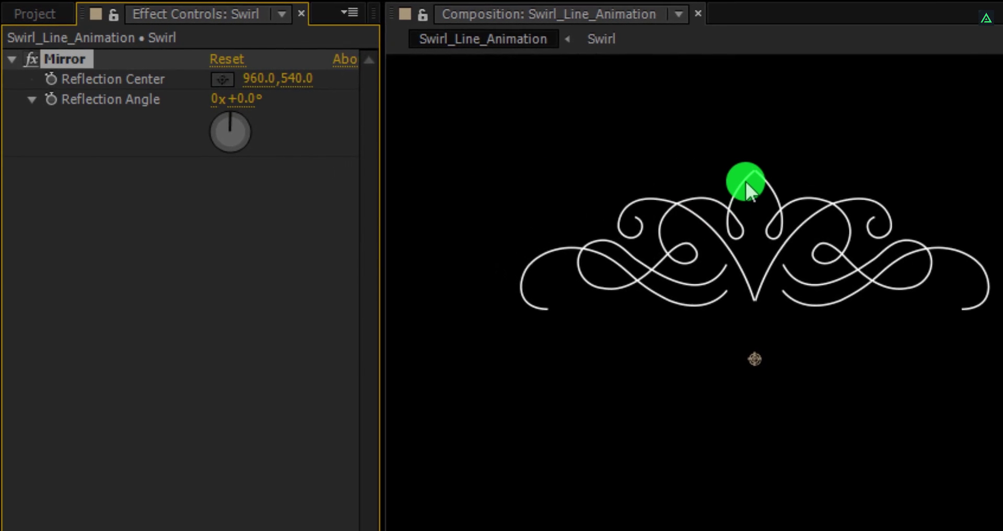
# Nudge the Mirror's Reflection Center X down to 958
pyautogui.scroll(3, 747, 177)
pyautogui.moveTo(516, 154); pyautogui.dragTo(912, 333)
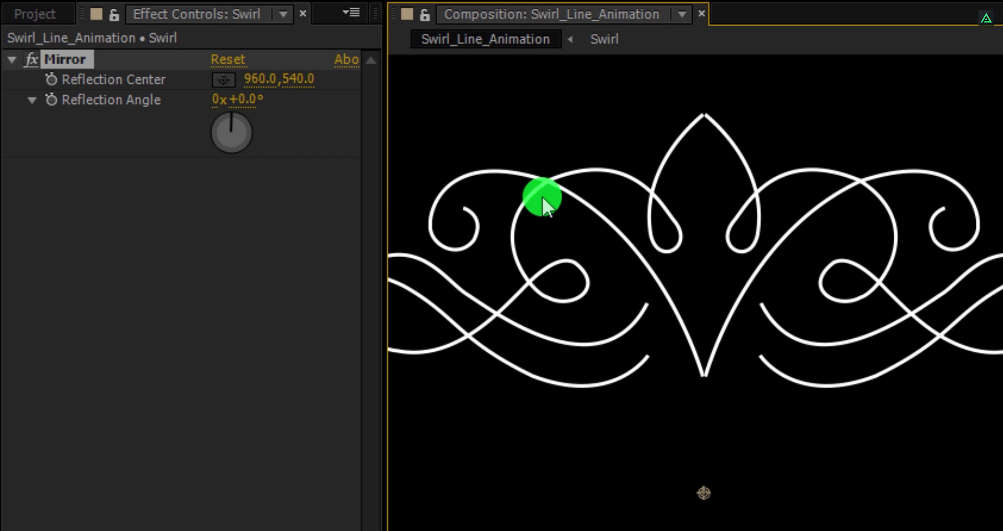
pyautogui.click(260, 80)
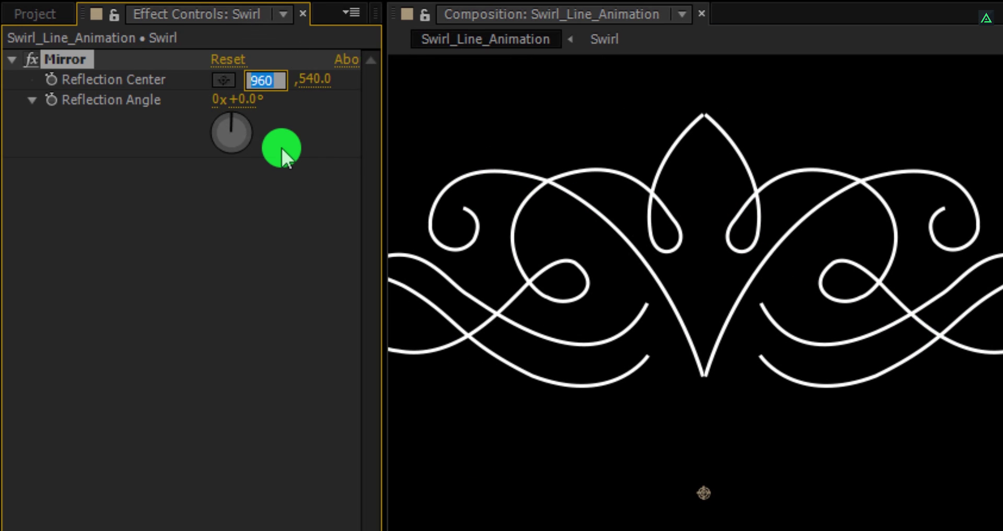
pyautogui.press('Down')
pyautogui.press('Down')
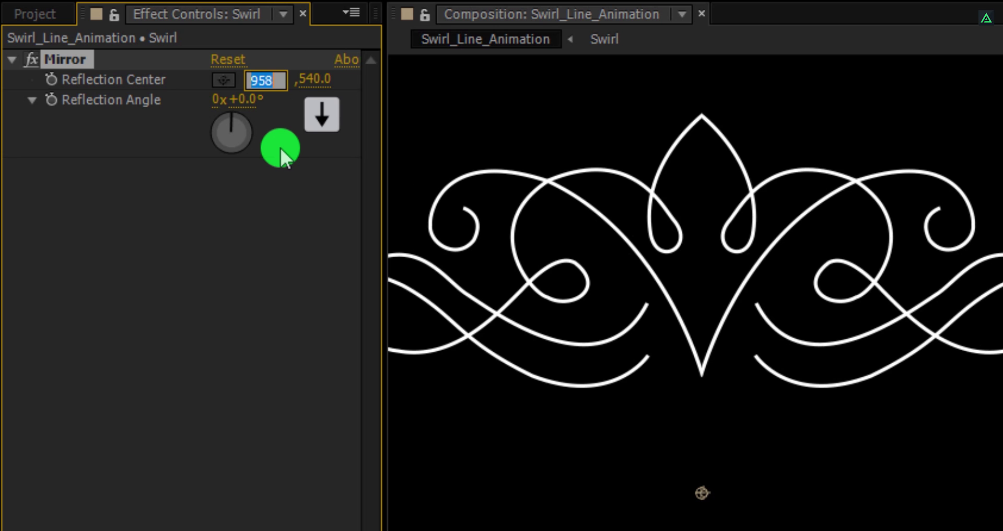
pyautogui.click(263, 164)
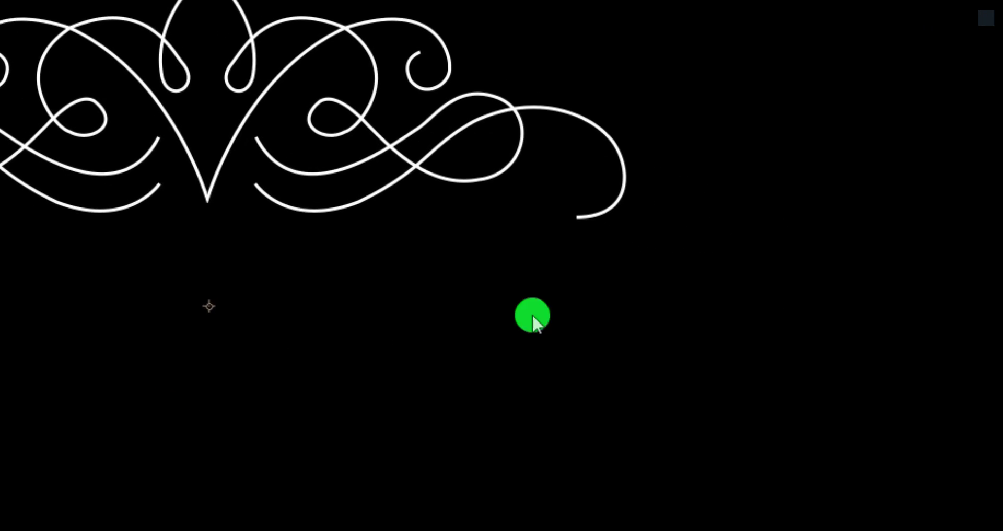
# Add a second Mirror at 90° and raise its Reflection Center Y to about 594
pyautogui.doubleClick(852, 103)
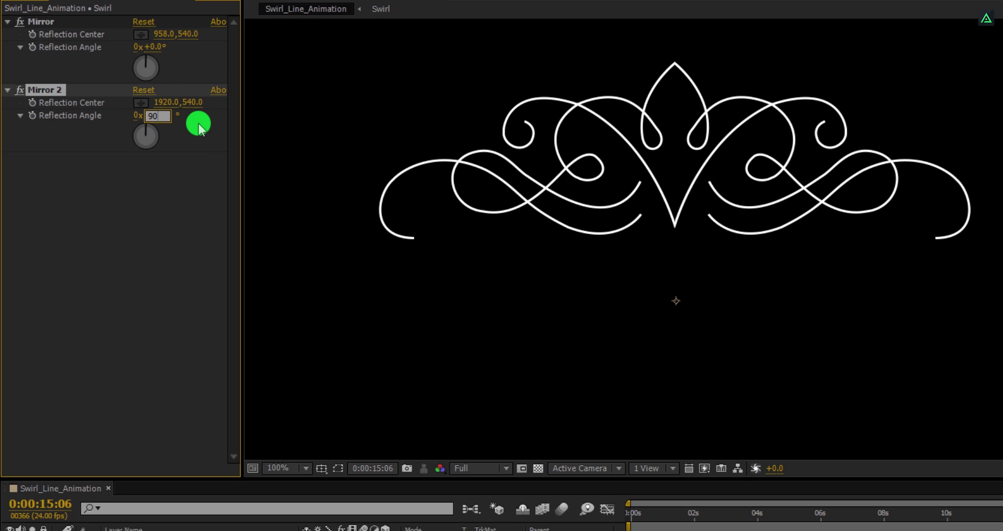
pyautogui.press('Return')
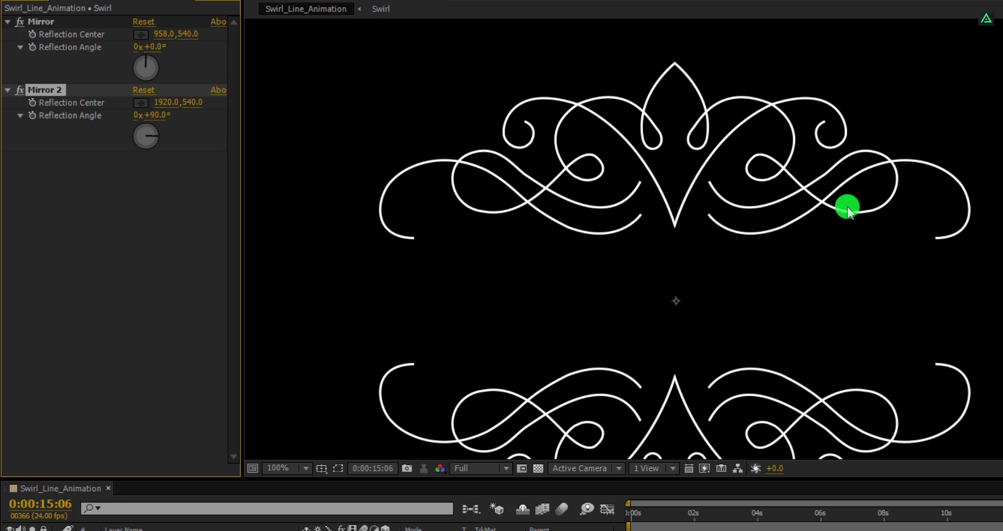
pyautogui.scroll(-2, 847, 209)
pyautogui.moveTo(764, 251); pyautogui.dragTo(820, 223)
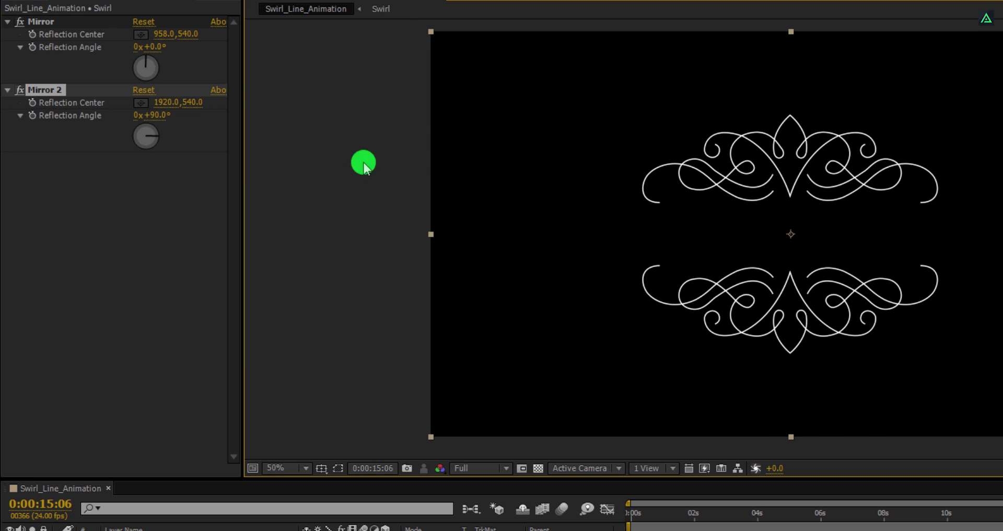
pyautogui.moveTo(194, 106); pyautogui.dragTo(216, 121)
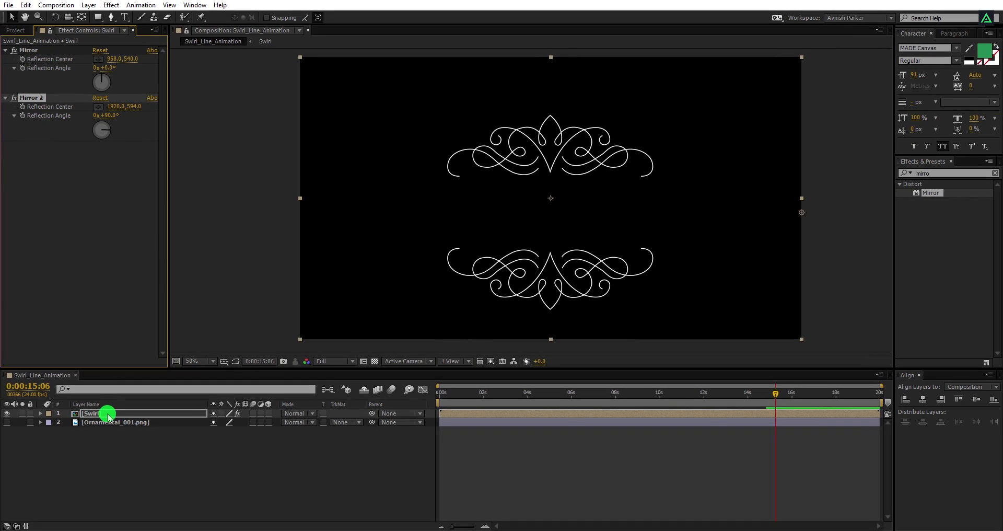
# Inside the Swirl precomp at 100%, pen a horizontal line with a small left-end curl
pyautogui.doubleClick(106, 415)
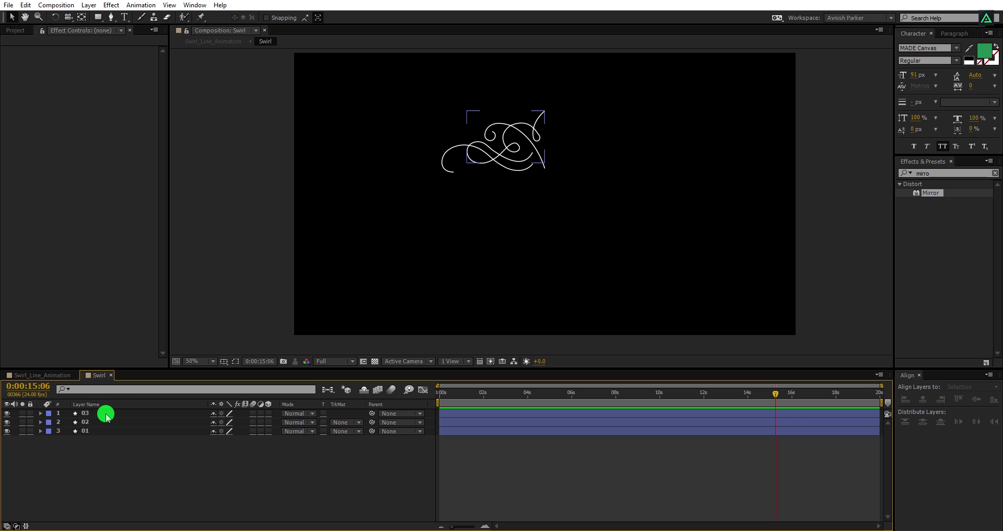
pyautogui.press('.')
pyautogui.moveTo(491, 151); pyautogui.dragTo(533, 242)
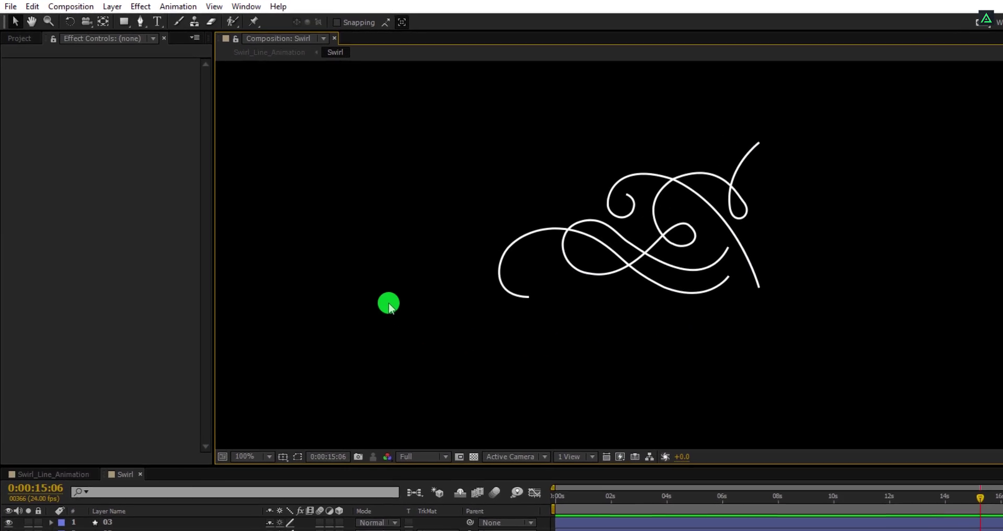
pyautogui.click(173, 30)
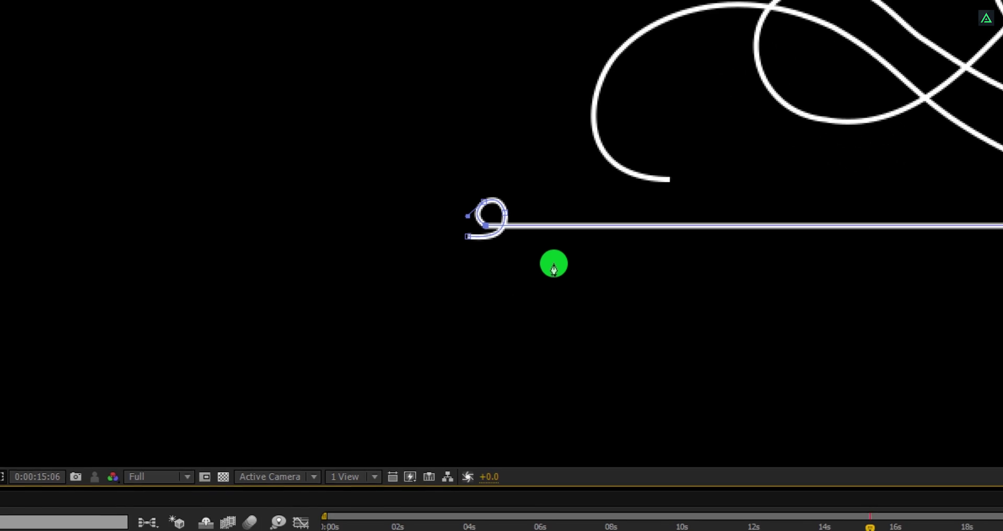
pyautogui.scroll(-1, 554, 267)
pyautogui.moveTo(680, 225); pyautogui.dragTo(574, 252)
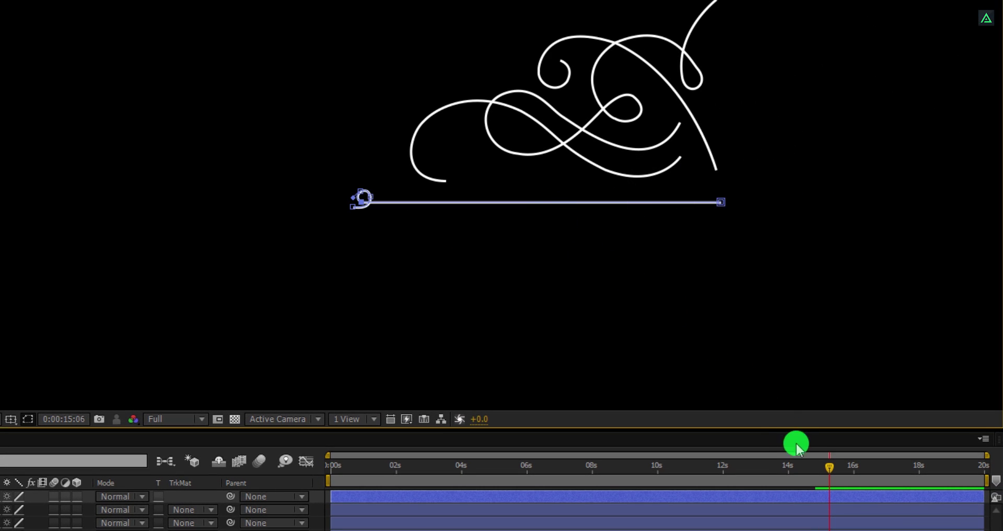
# Add Trim Paths to the line's shape layer and keyframe End from 0% to 100%
pyautogui.click(727, 496)
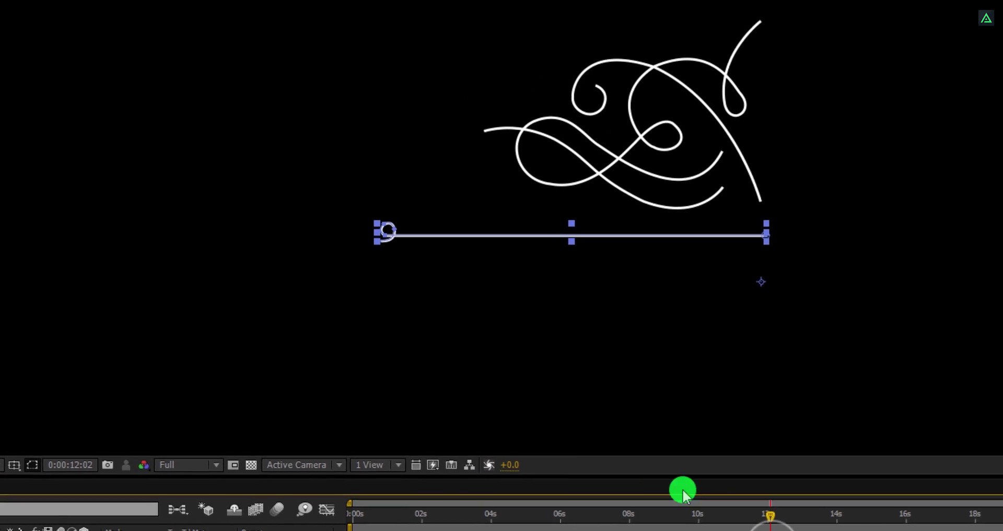
pyautogui.click(372, 36)
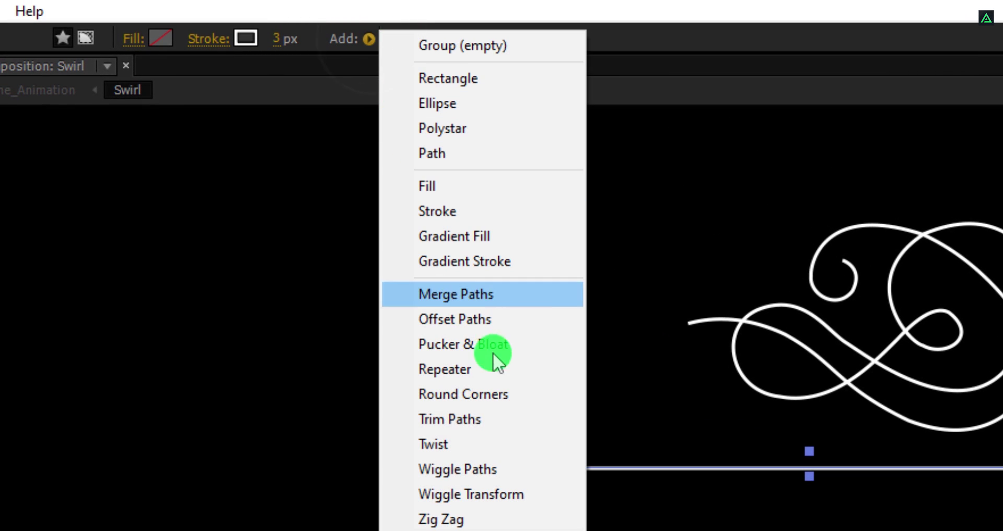
pyautogui.click(497, 428)
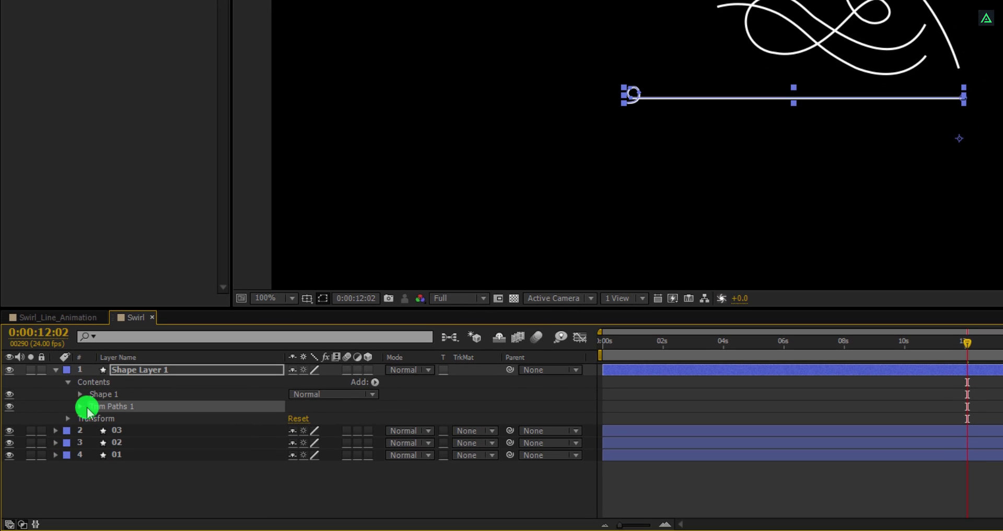
pyautogui.click(80, 406)
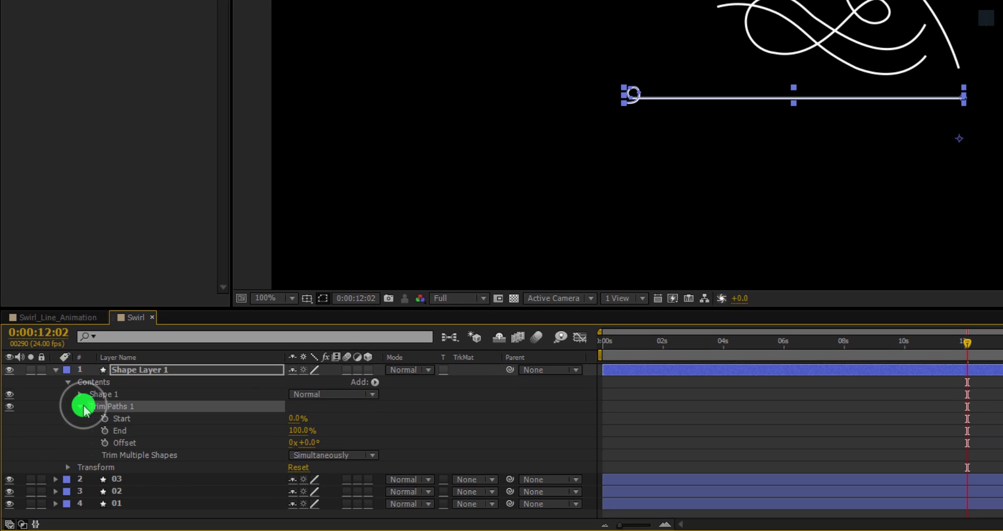
pyautogui.click(105, 431)
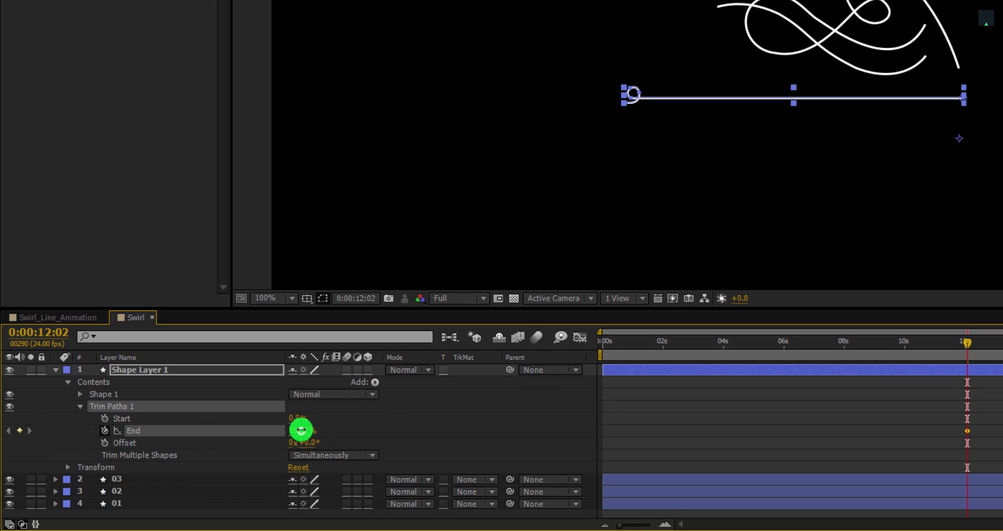
pyautogui.moveTo(301, 430); pyautogui.dragTo(207, 435)
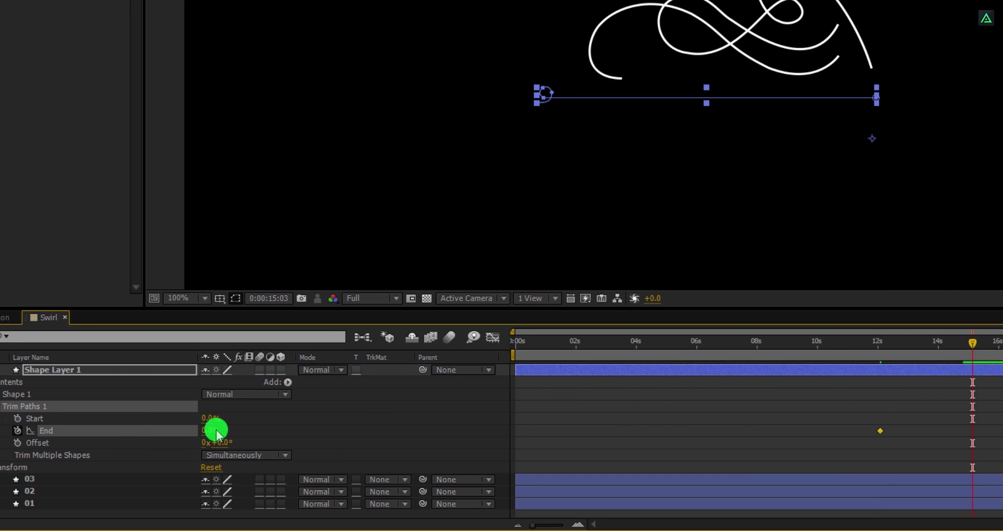
pyautogui.moveTo(205, 431)
pyautogui.mouseDown()
pyautogui.moveTo(580, 439)
pyautogui.moveTo(985, 421)
pyautogui.mouseUp()
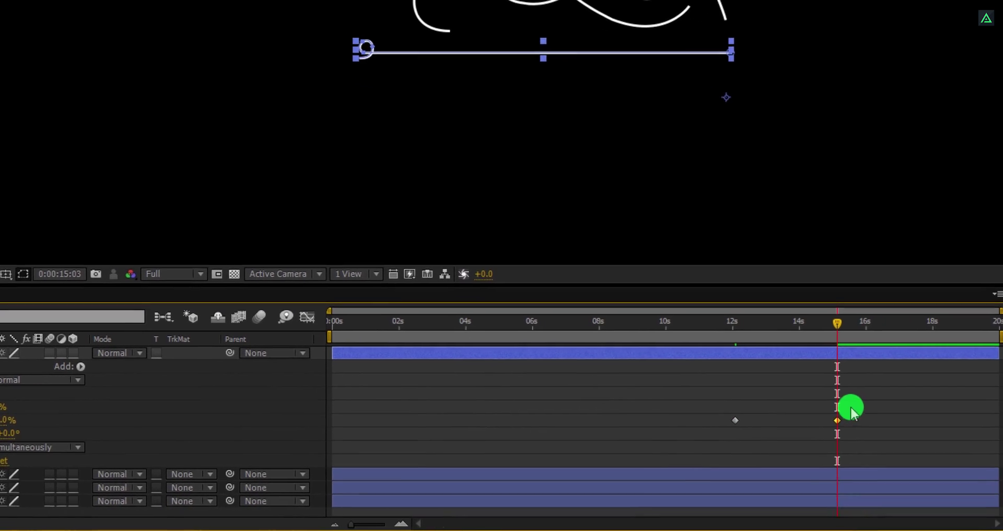
# Easy Ease both End keyframes and steepen the ease into the final 15s keyframe
pyautogui.moveTo(849, 408); pyautogui.dragTo(725, 433)
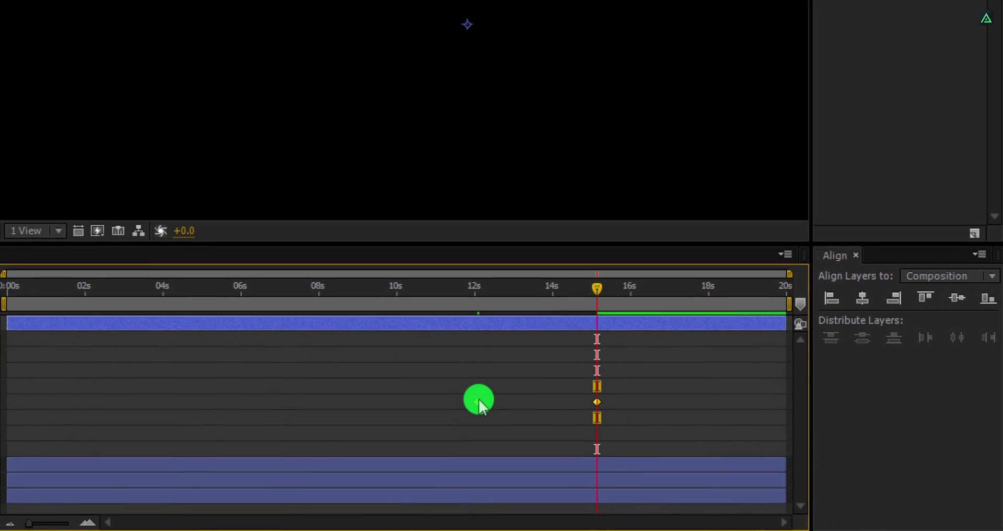
pyautogui.rightClick(735, 420)
pyautogui.moveTo(575, 385)
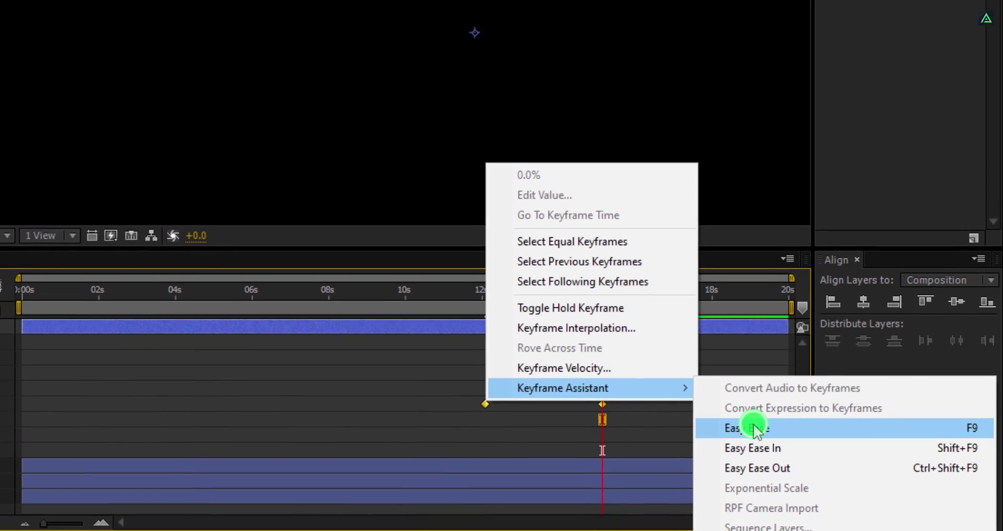
pyautogui.click(748, 422)
pyautogui.click(50, 301)
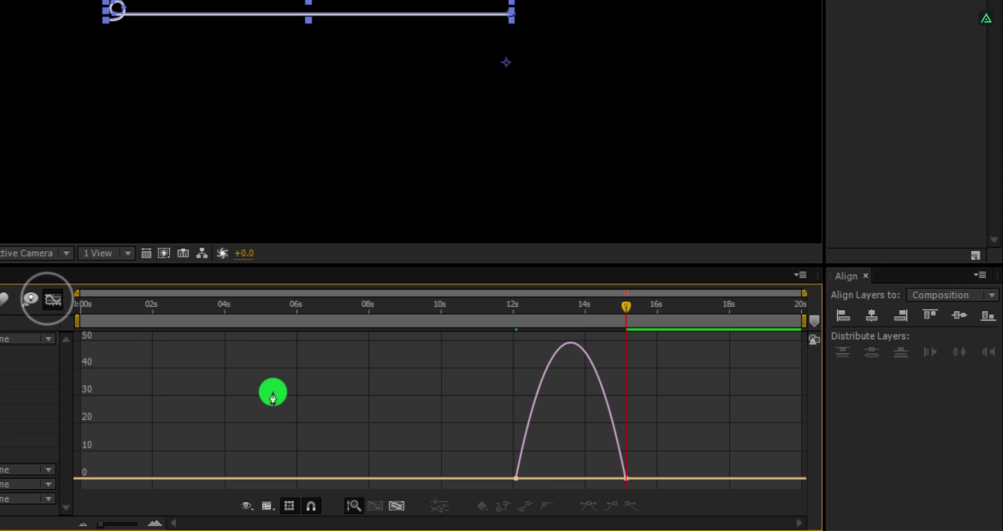
pyautogui.press('v')
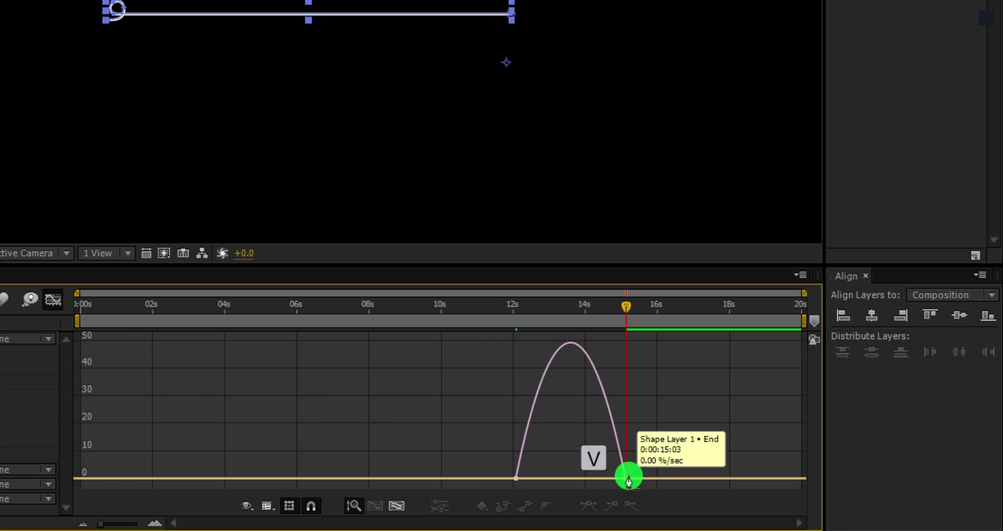
pyautogui.click(629, 478)
pyautogui.moveTo(625, 478); pyautogui.dragTo(592, 477)
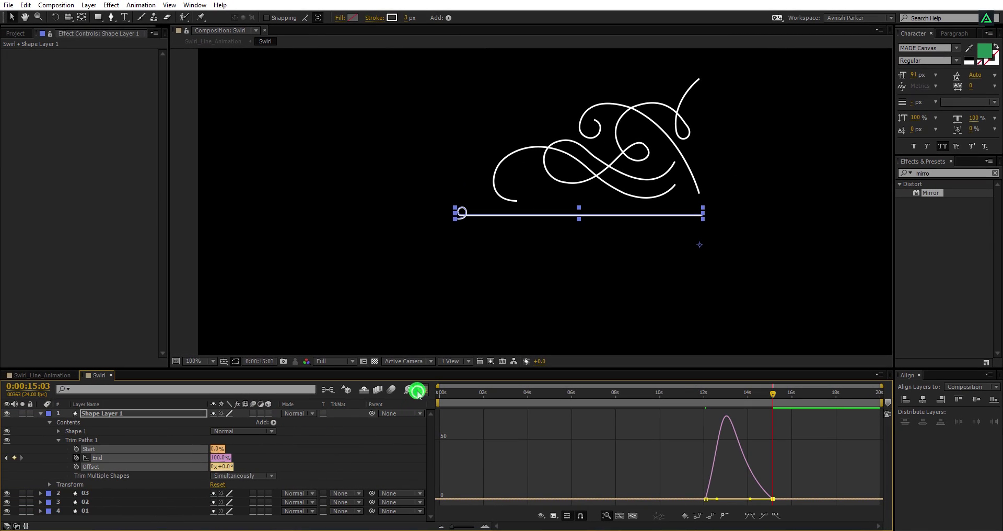
# Close the Graph Editor, switch to Swirl_Line_Animation and select the Swirl layer
pyautogui.click(417, 390)
pyautogui.click(63, 376)
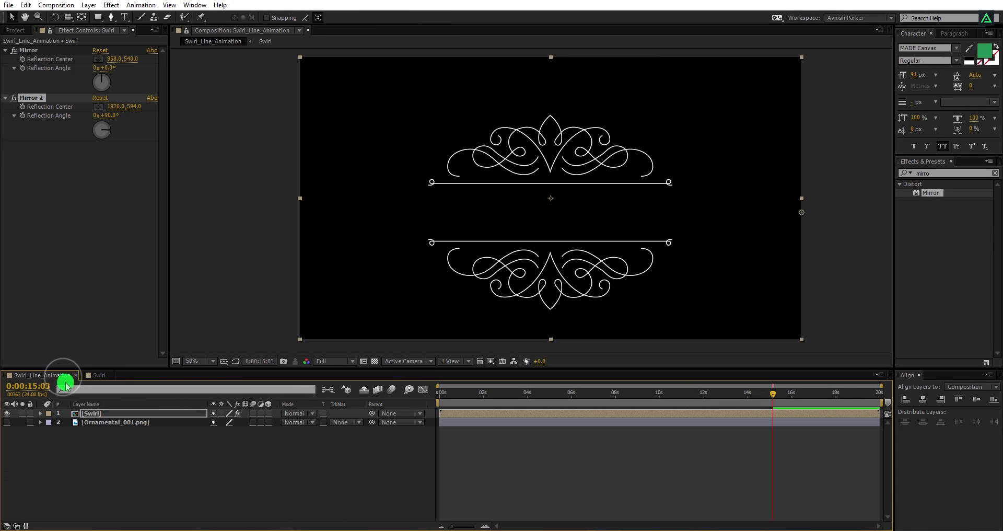
pyautogui.click(254, 469)
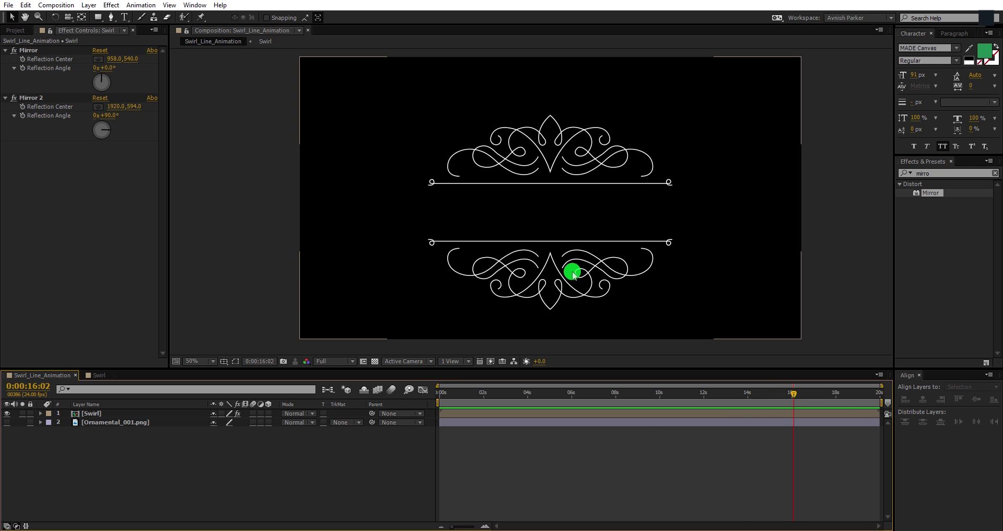
pyautogui.click(120, 414)
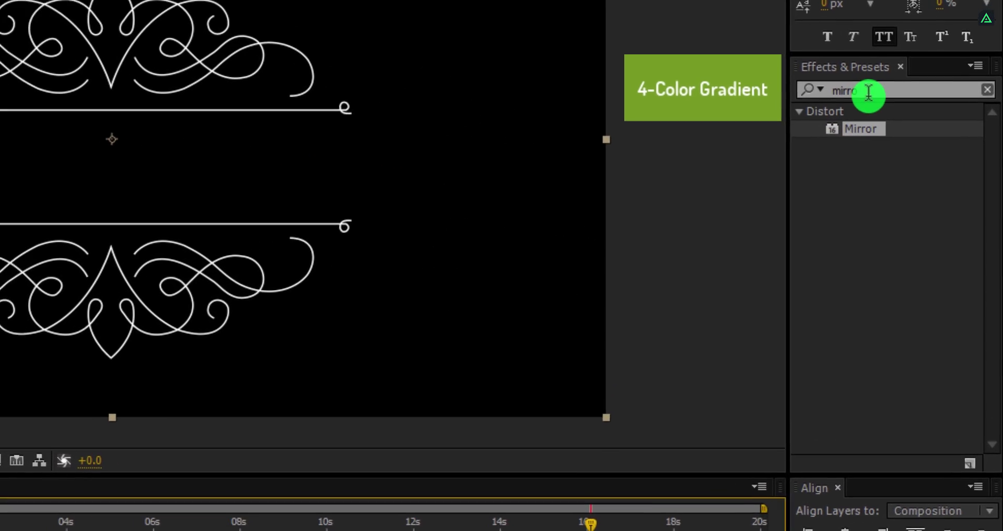
# Apply 4-Color Gradient to the Swirl layer and pull its four points in around the ornament
pyautogui.click(937, 173)
pyautogui.doubleClick(841, 59)
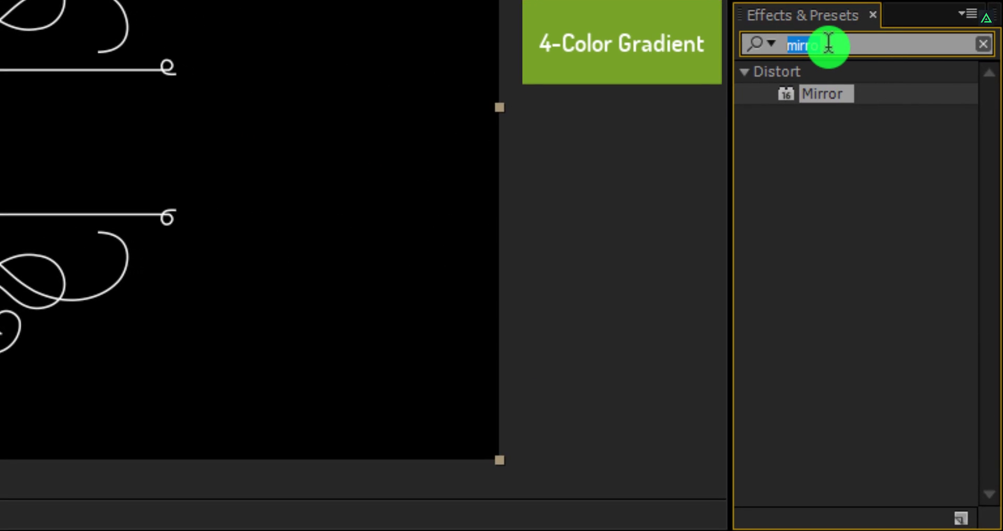
pyautogui.write('4')
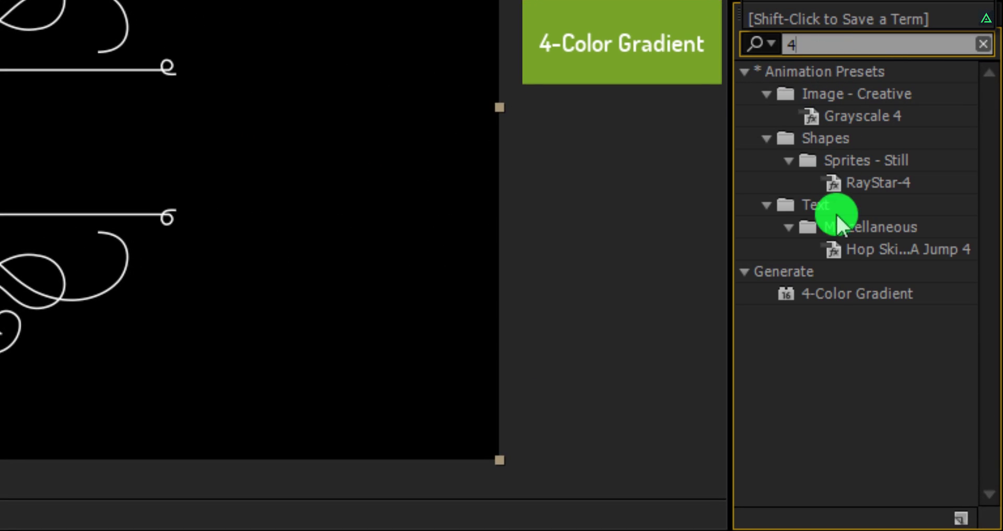
pyautogui.doubleClick(824, 293)
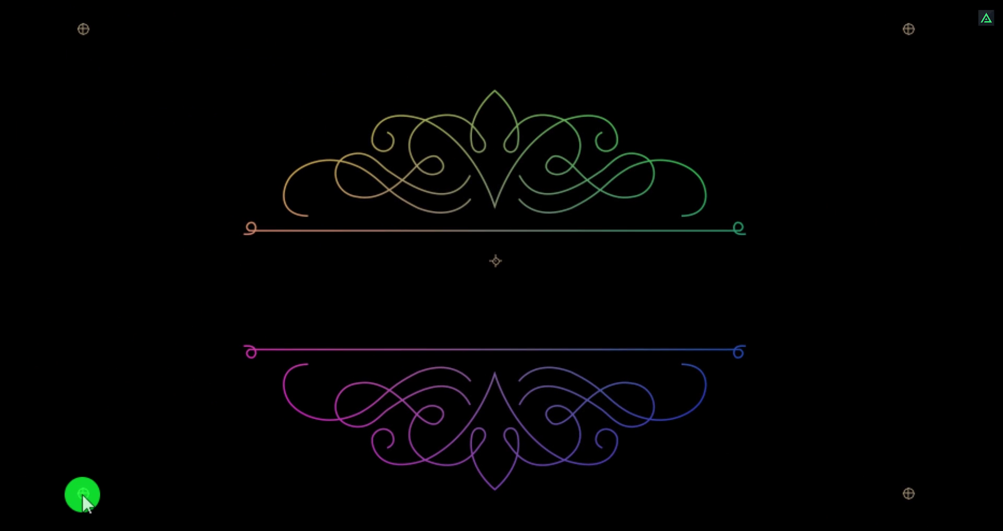
pyautogui.moveTo(85, 497); pyautogui.dragTo(252, 390)
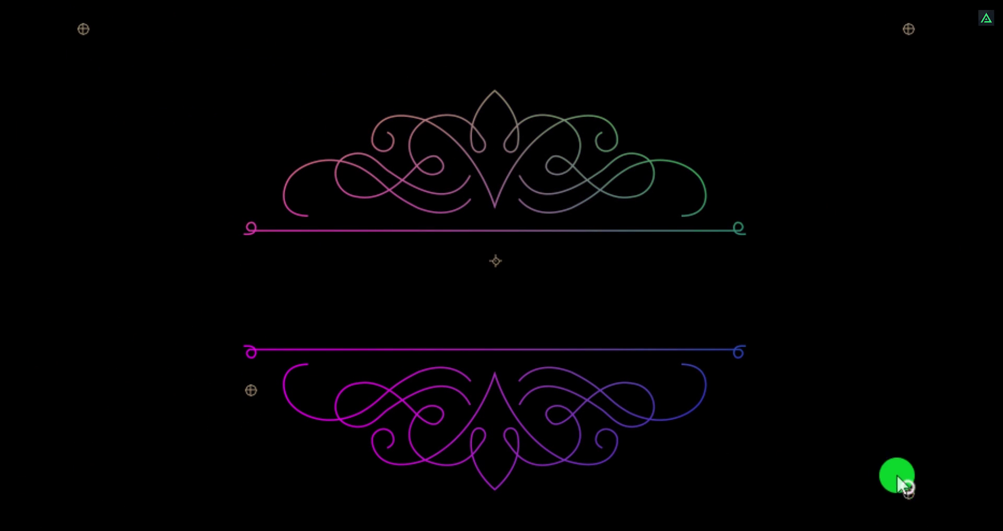
pyautogui.moveTo(907, 486); pyautogui.dragTo(742, 381)
pyautogui.moveTo(910, 26); pyautogui.dragTo(731, 169)
pyautogui.moveTo(85, 29); pyautogui.dragTo(250, 147)
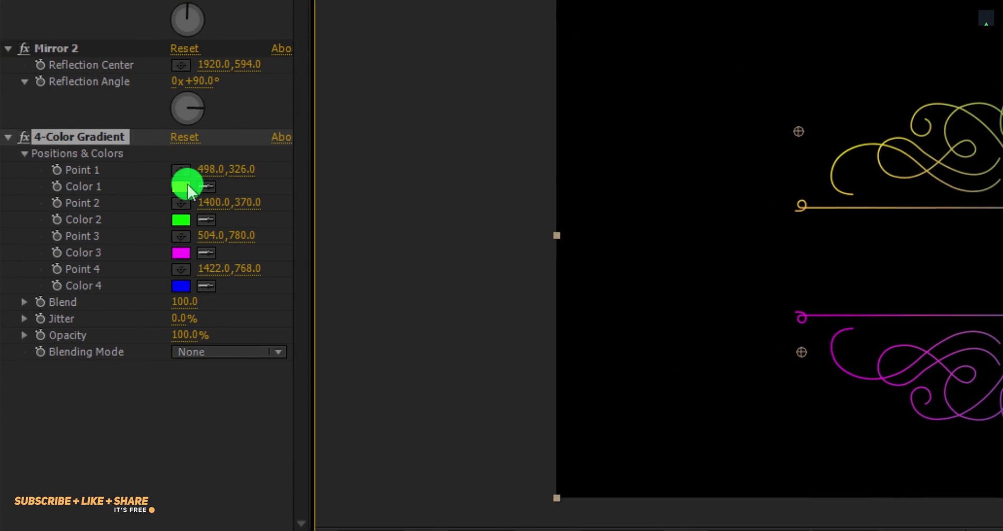
# Set gradient Color 1 to orange and copy that orange into Colors 2, 3 and 4
pyautogui.click(181, 186)
pyautogui.moveTo(600, 291); pyautogui.dragTo(600, 307)
pyautogui.click(764, 85)
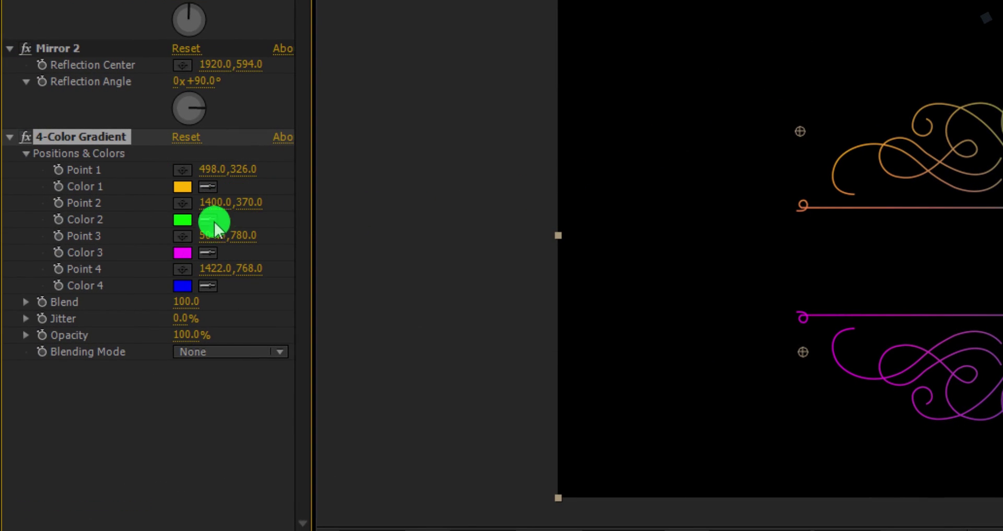
pyautogui.click(209, 222)
pyautogui.click(180, 188)
pyautogui.click(201, 252)
pyautogui.click(186, 219)
pyautogui.click(208, 285)
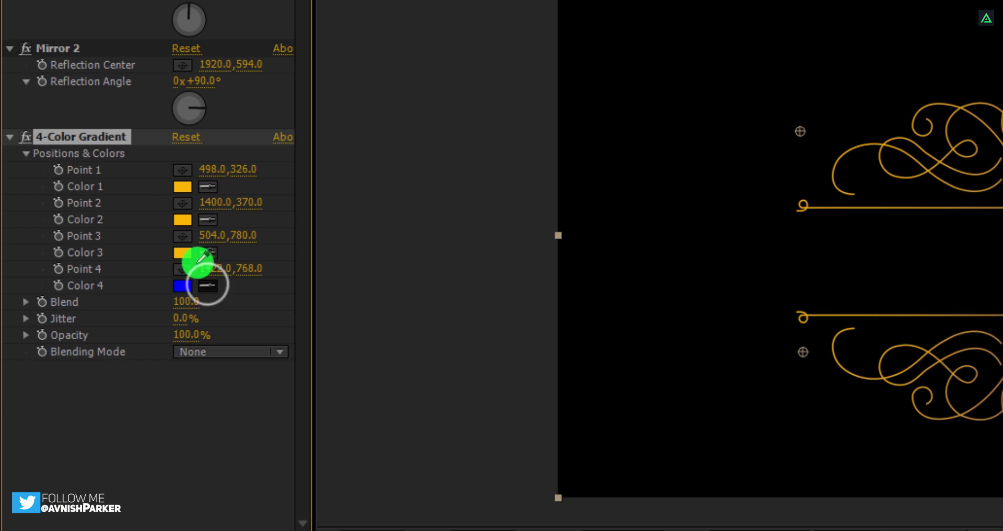
pyautogui.click(189, 253)
# Deepen Color 4 to a darker orange and retune Color 2's orange hue
pyautogui.click(183, 285)
pyautogui.click(586, 126)
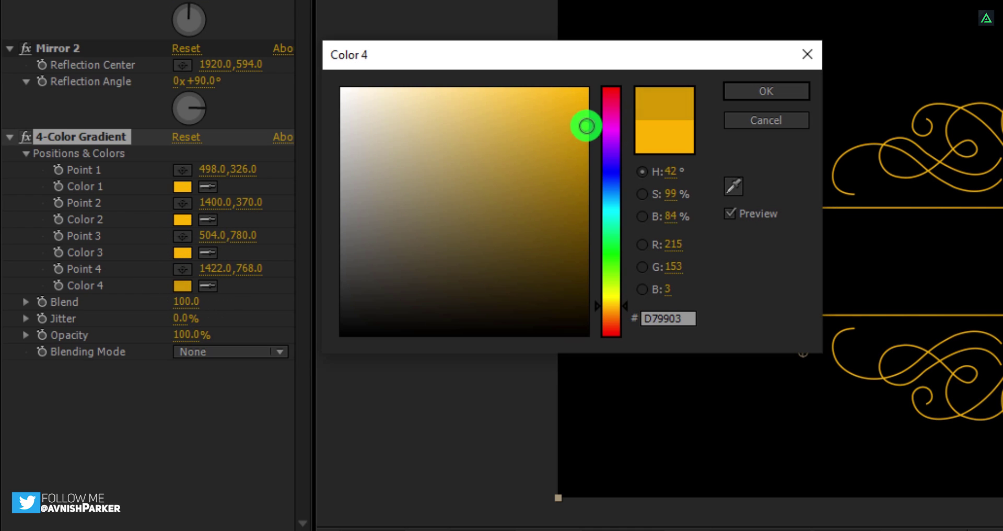
pyautogui.moveTo(609, 304); pyautogui.dragTo(606, 311)
pyautogui.click(734, 92)
pyautogui.click(188, 219)
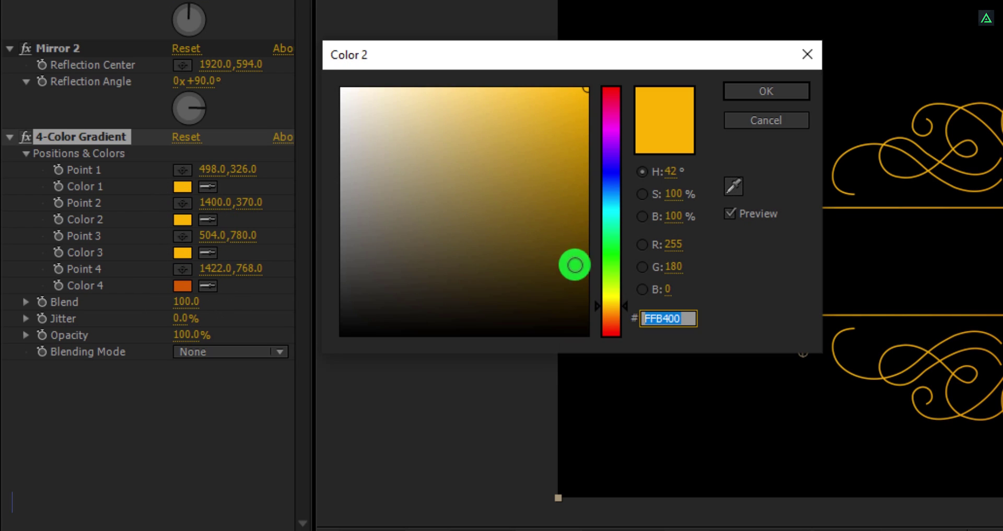
pyautogui.click(611, 313)
pyautogui.click(742, 89)
# Make gradient Color 3 a bright red (FF001E)
pyautogui.click(183, 253)
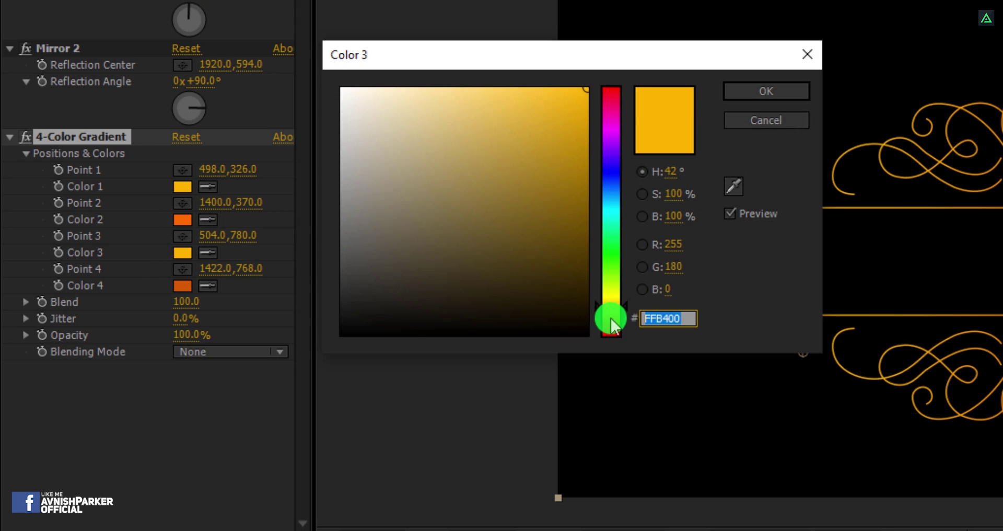
pyautogui.moveTo(611, 324); pyautogui.dragTo(600, 92)
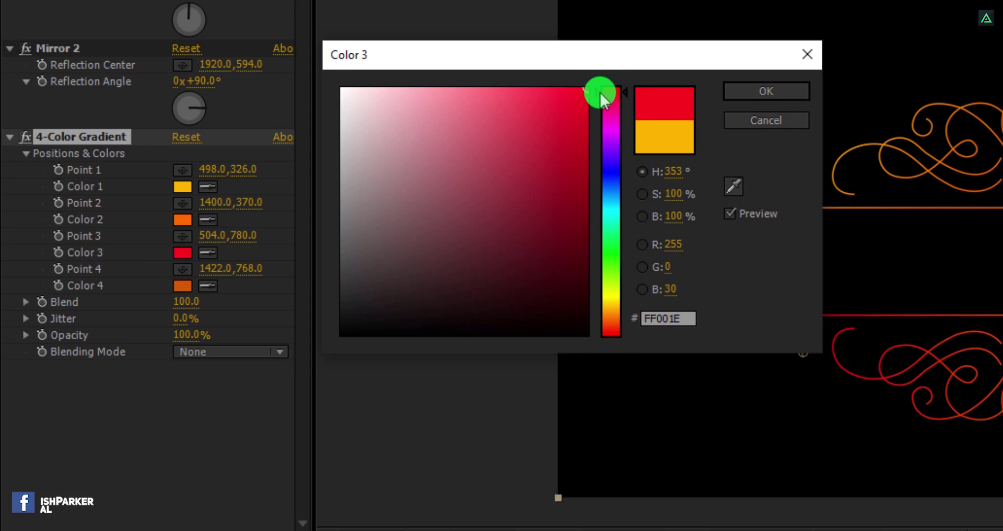
pyautogui.click(739, 93)
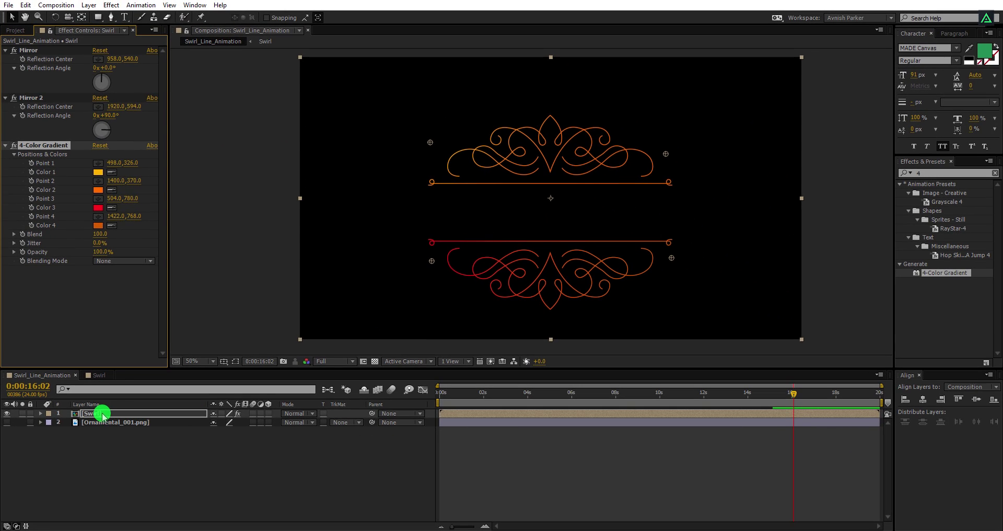
# In the Swirl precomp, set every shape layer's stroke width to 5 px
pyautogui.doubleClick(100, 414)
pyautogui.click(103, 414)
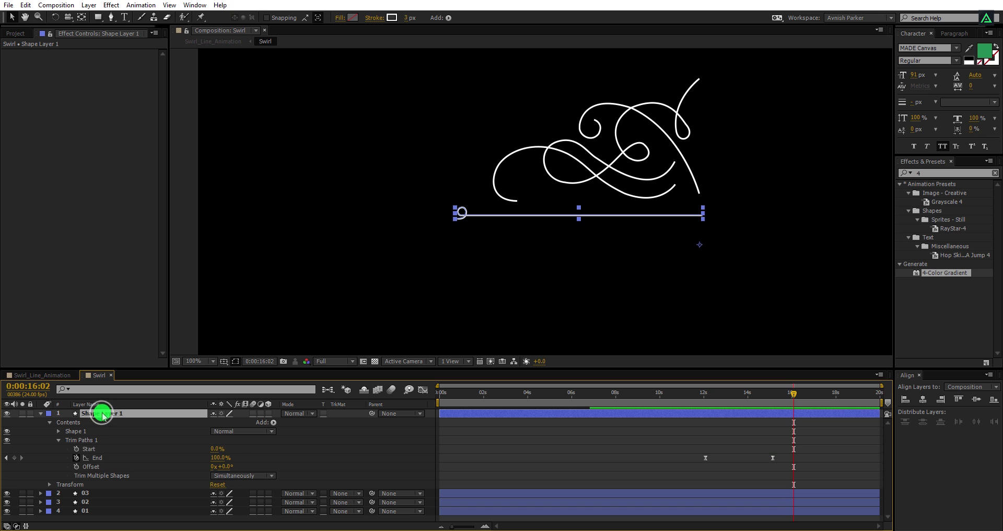
pyautogui.hotkey('ctrl', 'a')
pyautogui.press('u')
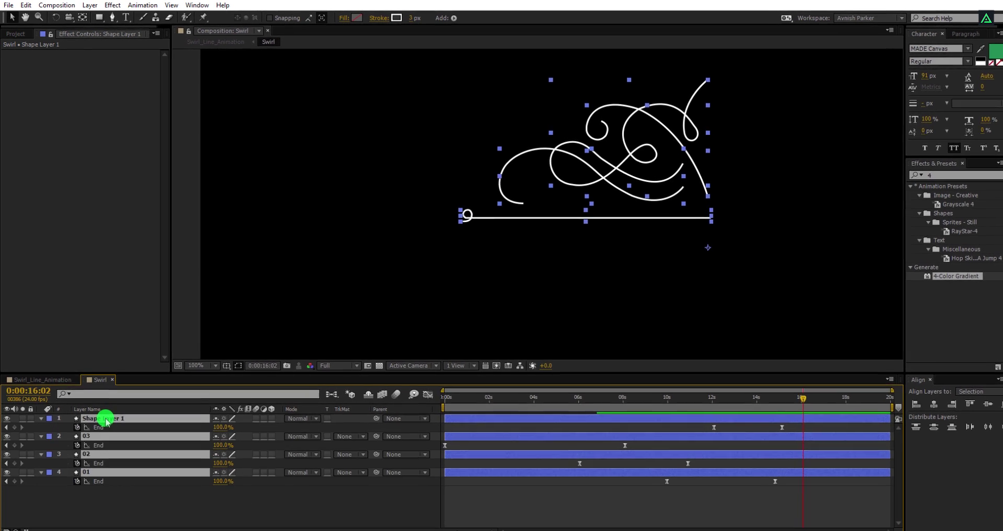
pyautogui.press('u')
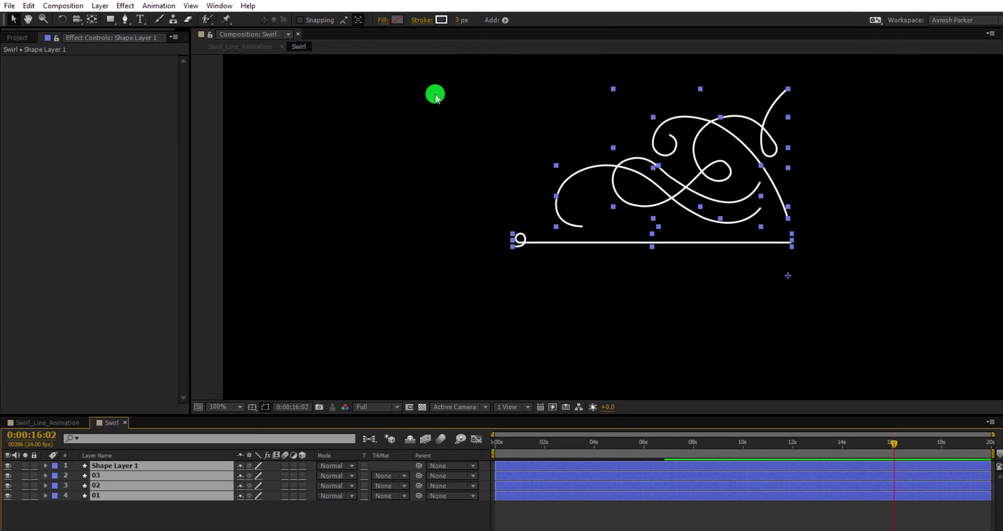
pyautogui.click(458, 23)
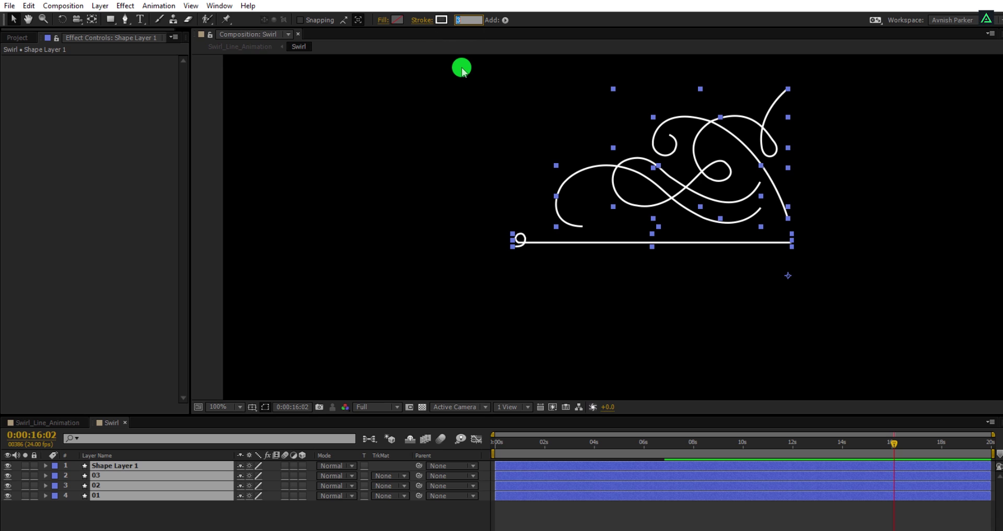
pyautogui.write('5')
pyautogui.press('Return')
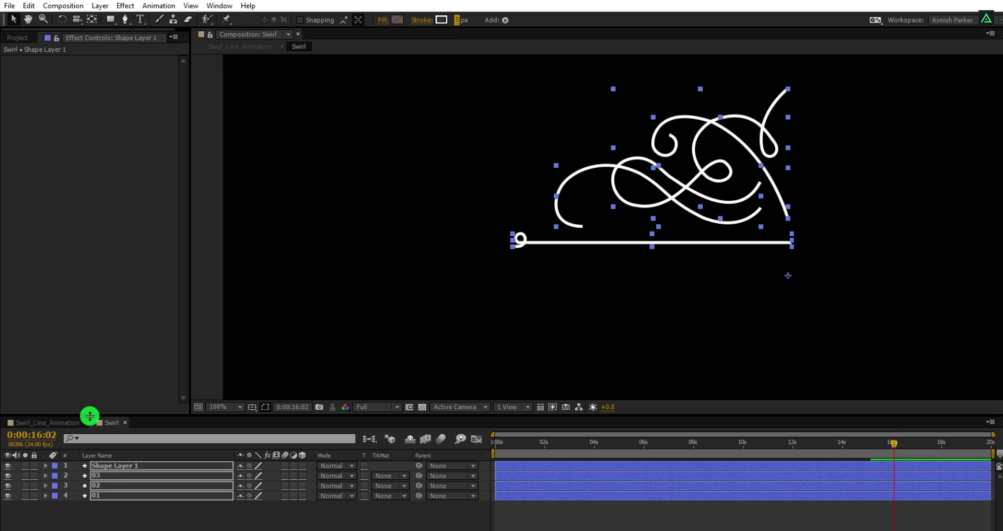
# Back in Swirl_Line_Animation, scrub the preview to 15:04 to see the thicker lines
pyautogui.click(73, 421)
pyautogui.click(286, 374)
pyautogui.moveTo(731, 443); pyautogui.dragTo(871, 442)
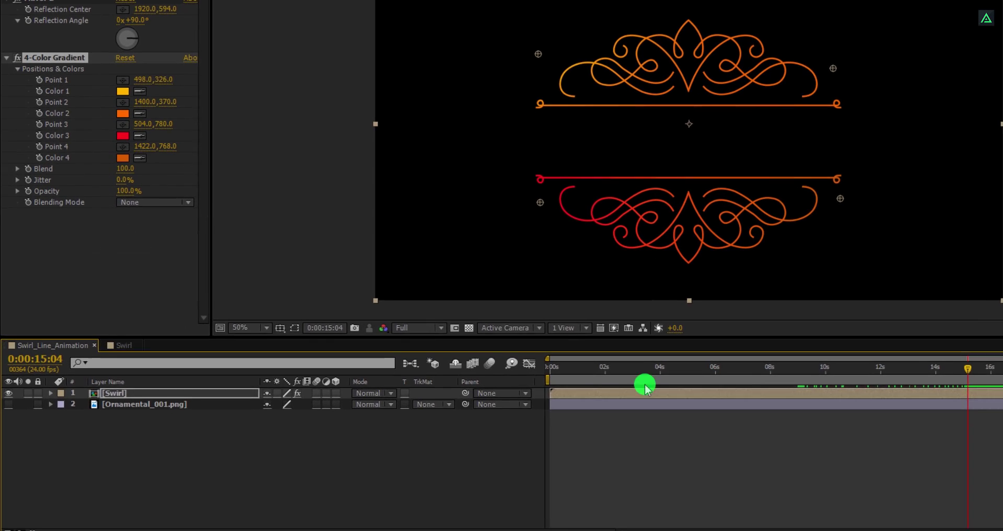
# Duplicate the Swirl layer with Ctrl+D
pyautogui.click(295, 471)
pyautogui.click(131, 384)
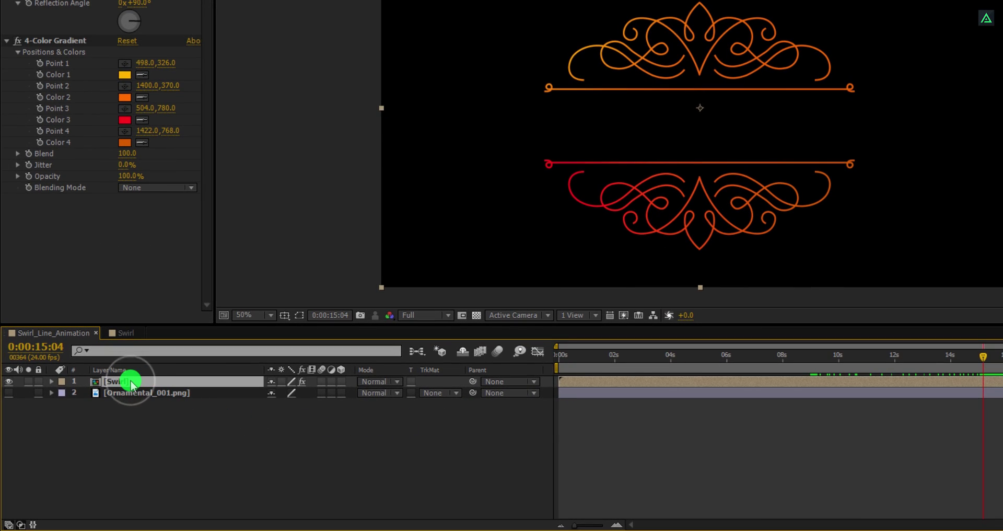
pyautogui.hotkey('ctrl', 'd')
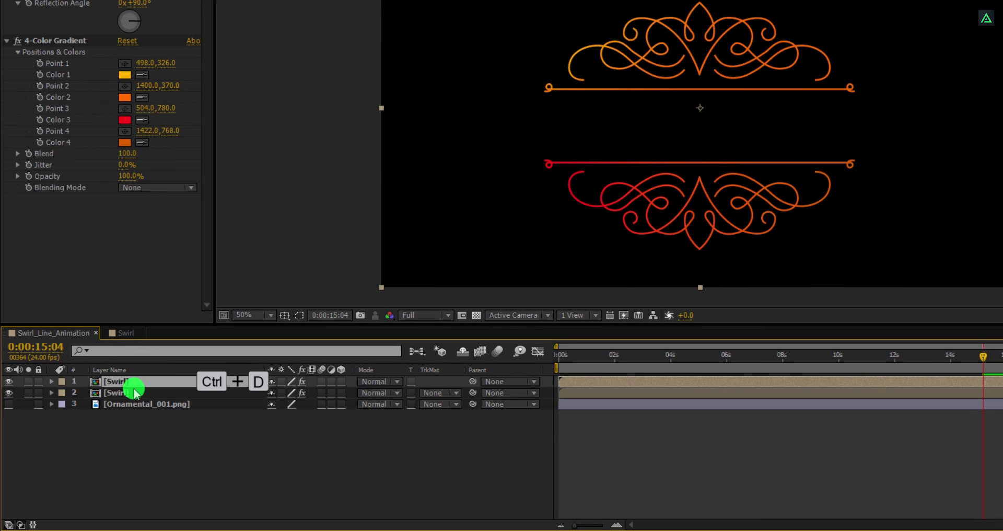
# Apply CC Radial Fast Blur with Amount 75 to the lower Swirl_Light copy
pyautogui.click(134, 393)
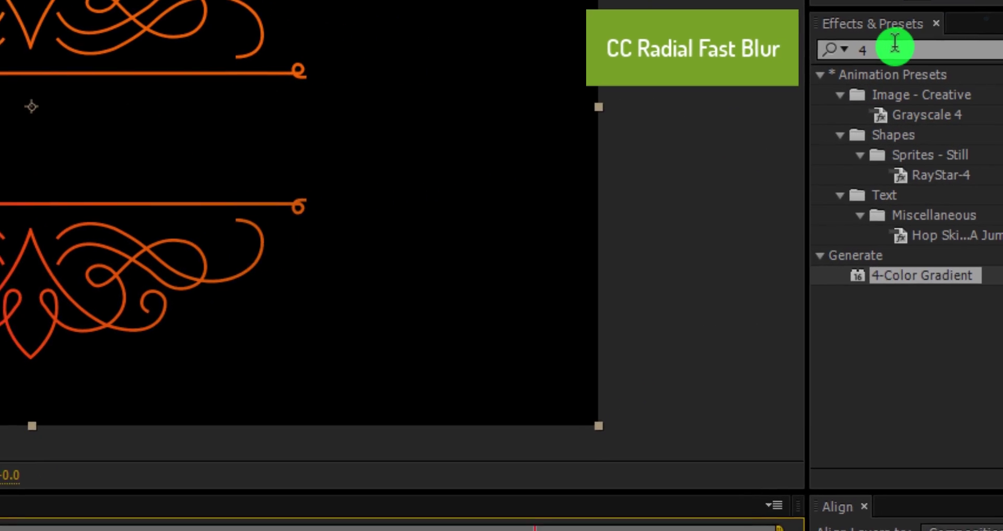
pyautogui.click(996, 56)
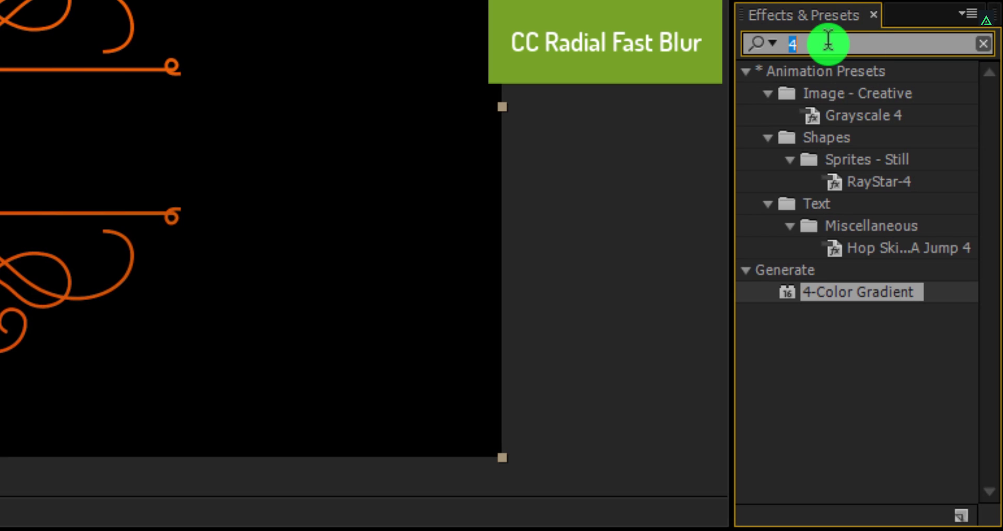
pyautogui.write('cc radia')
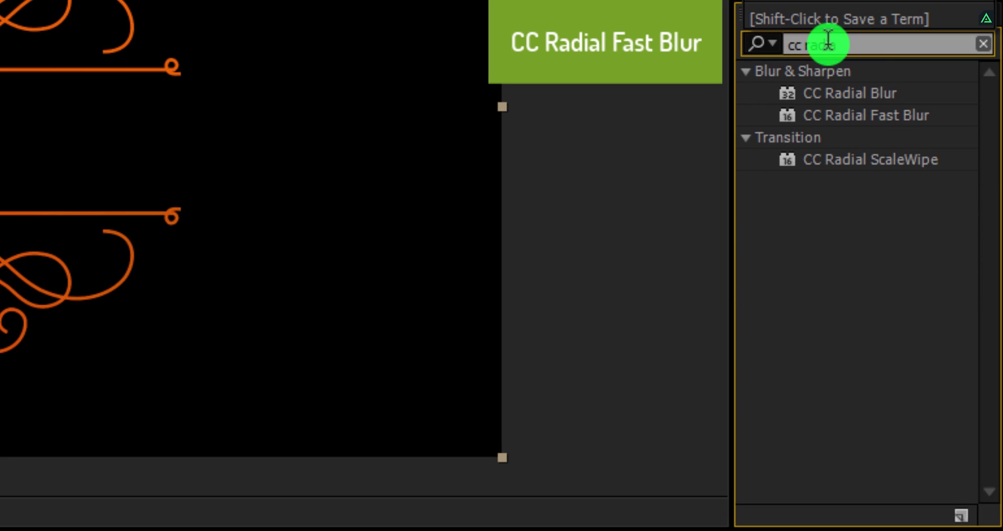
pyautogui.doubleClick(835, 112)
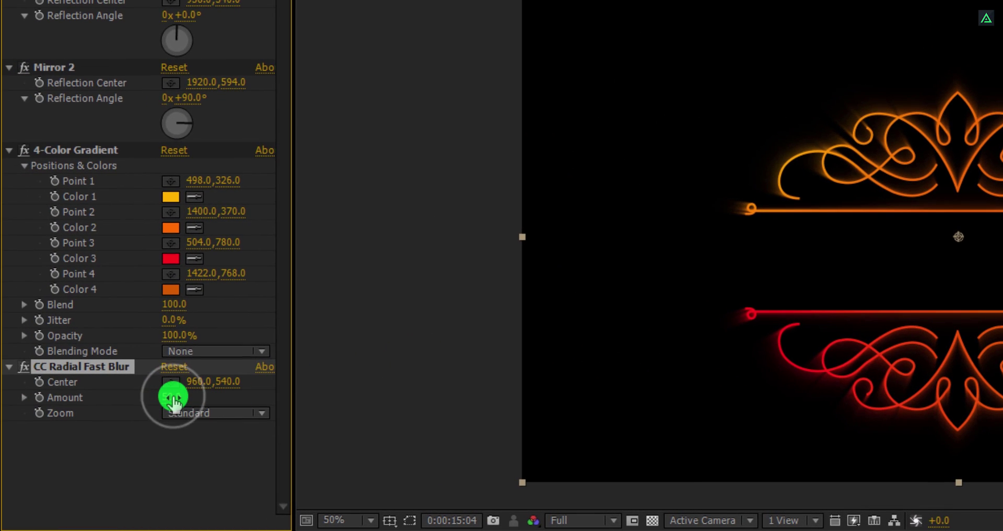
pyautogui.write('75')
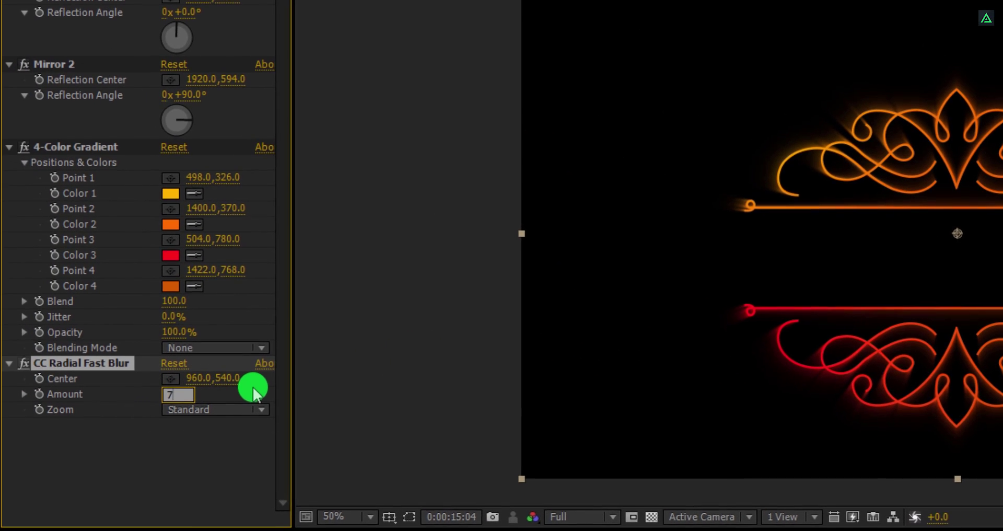
pyautogui.press('Return')
# Set the top Swirl layer's blending mode to Screen
pyautogui.click(212, 361)
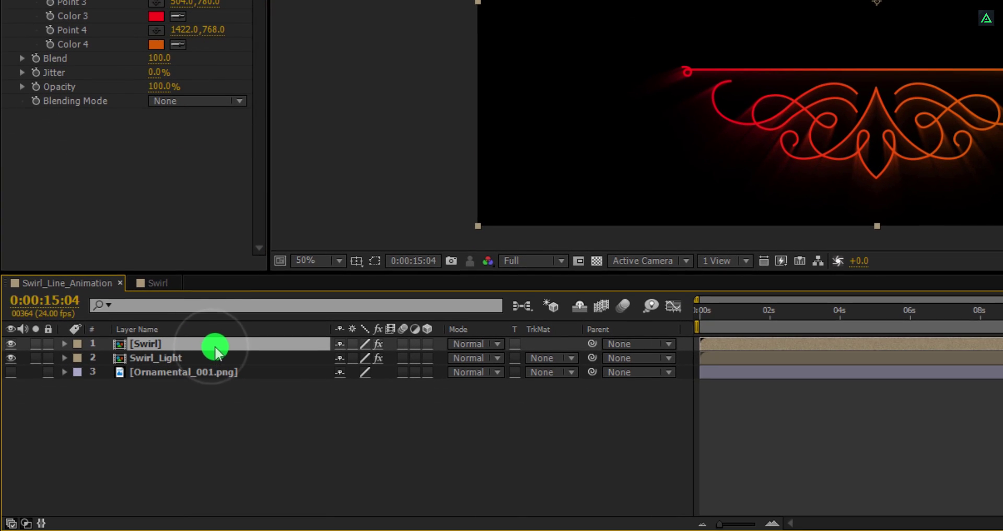
pyautogui.moveTo(473, 349); pyautogui.dragTo(566, 23)
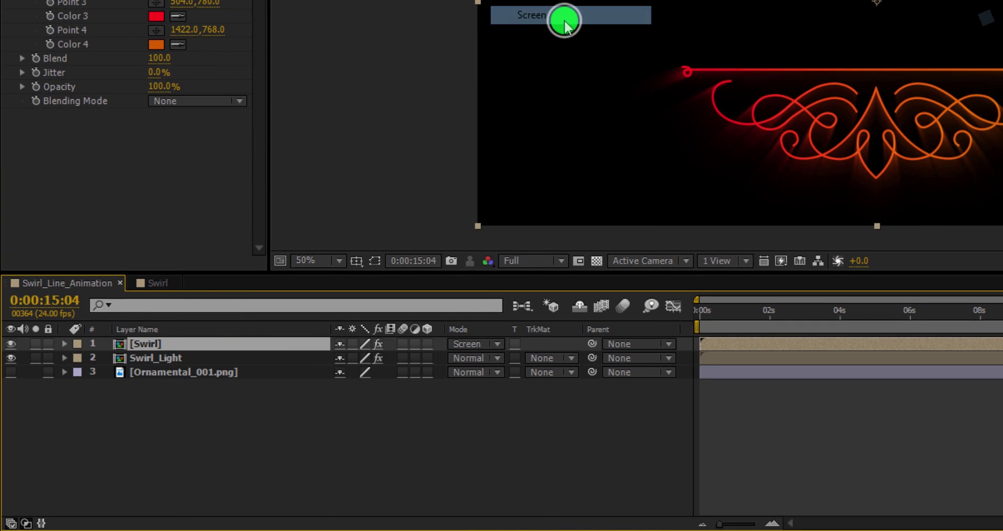
pyautogui.click(414, 397)
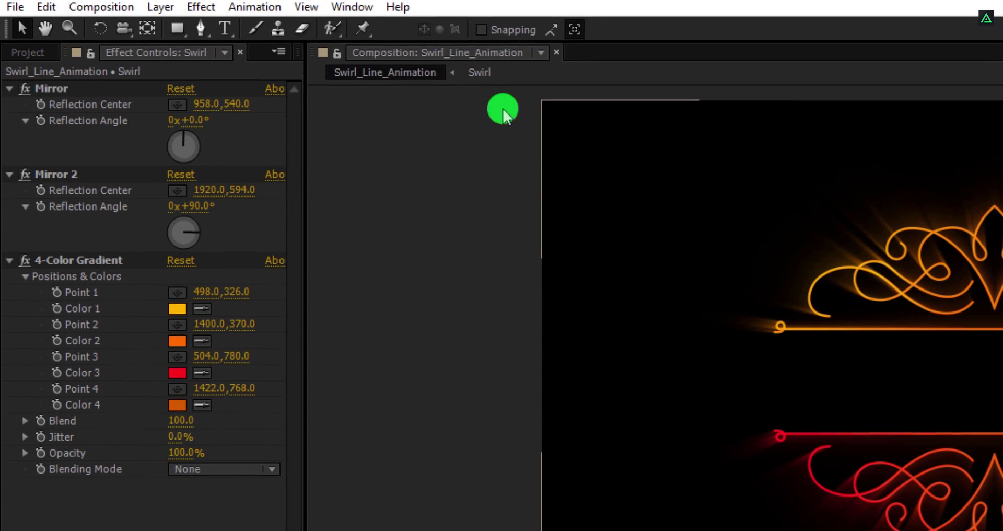
# Add the text ROYAL and centre it in the composition between the ornaments
pyautogui.click(223, 31)
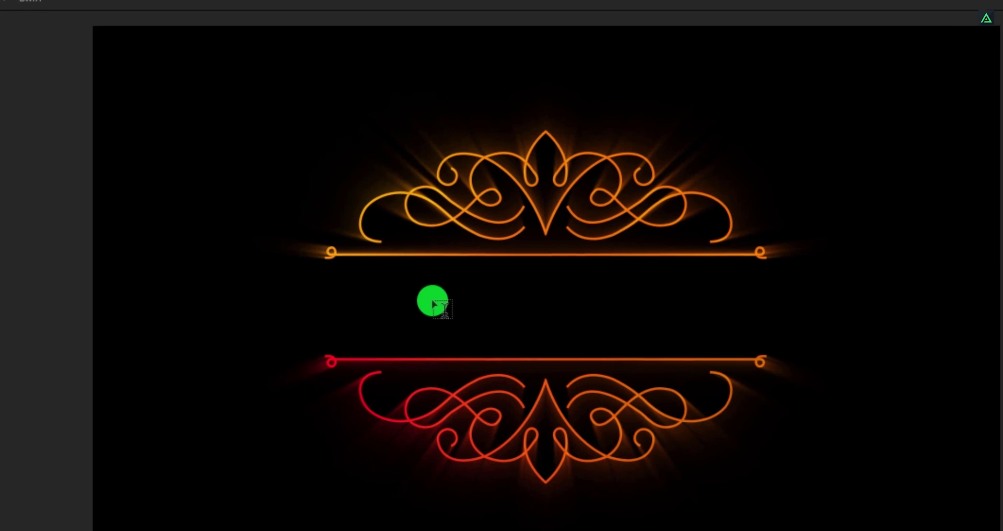
pyautogui.click(593, 328)
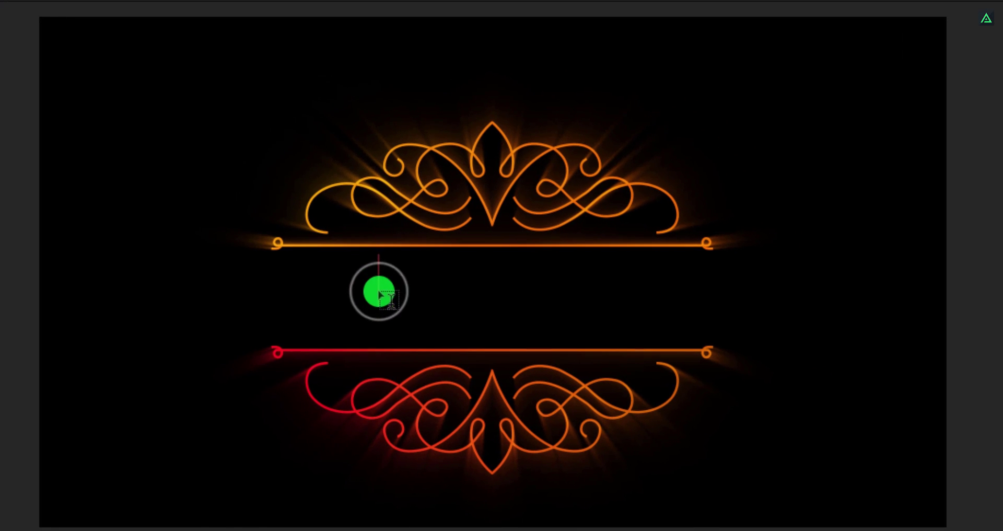
pyautogui.write('YAL')
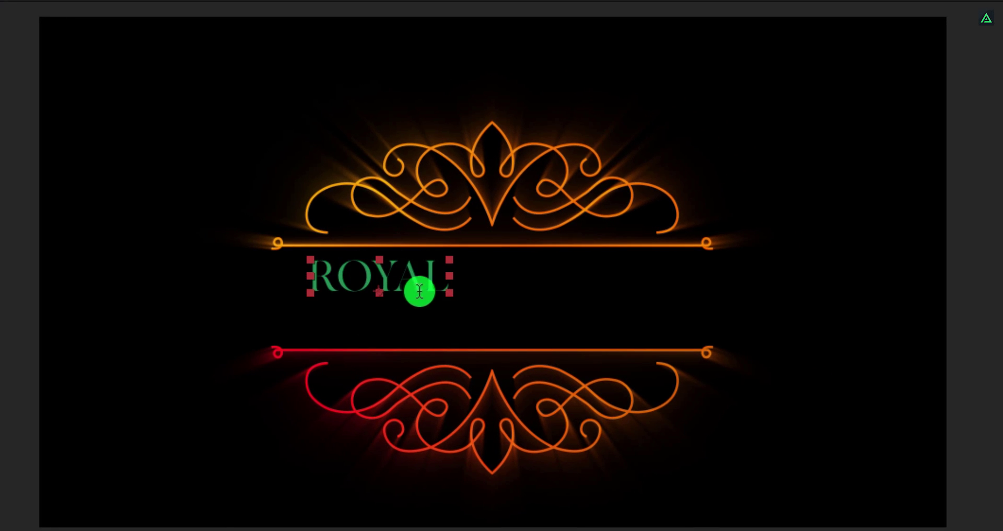
pyautogui.moveTo(412, 285); pyautogui.dragTo(517, 305)
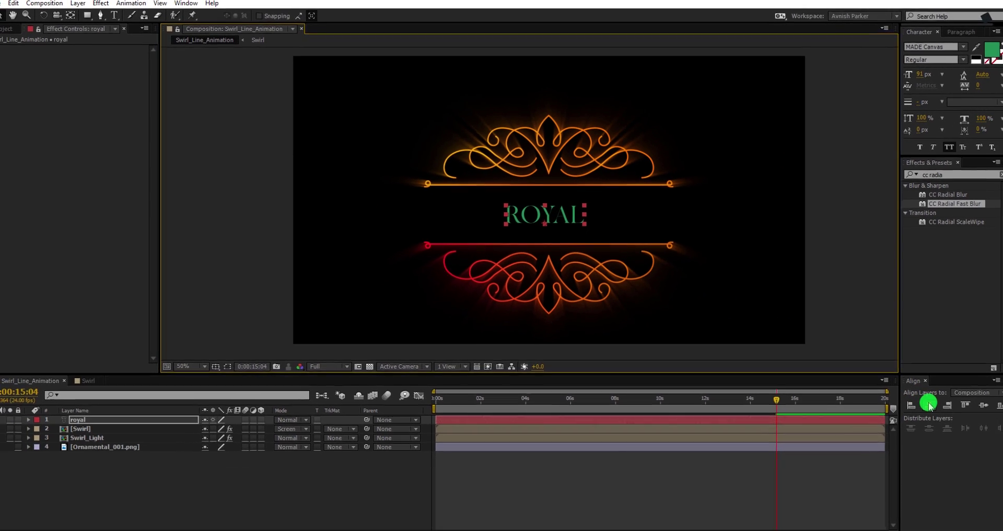
pyautogui.click(929, 405)
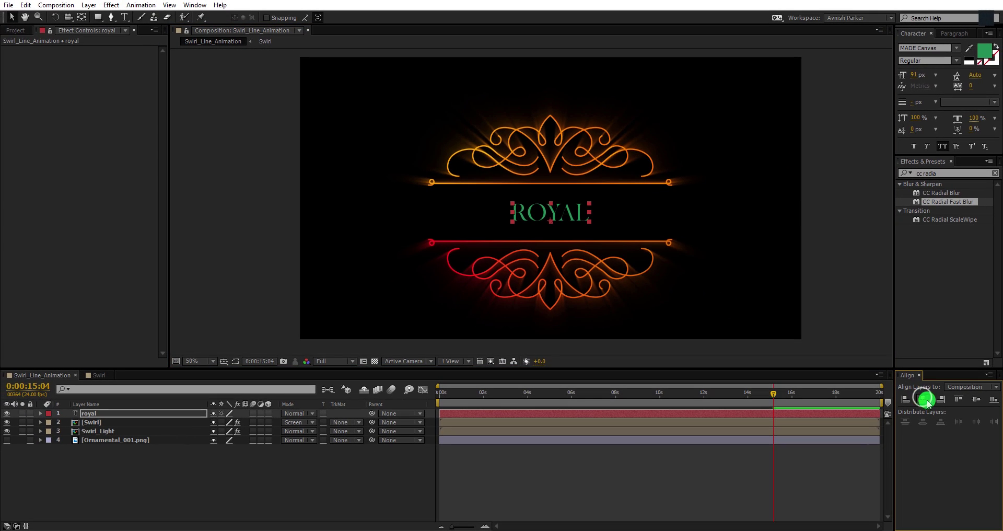
pyautogui.click(976, 400)
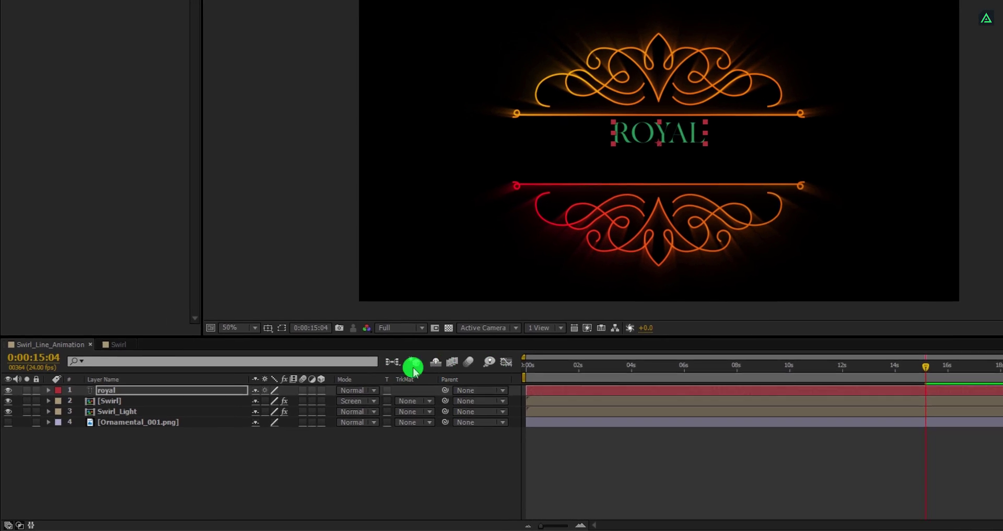
# Scale both Swirl and Swirl_Light layers down to 74%
pyautogui.click(116, 400)
pyautogui.keyDown('shift'); pyautogui.click(127, 412); pyautogui.keyUp('shift')
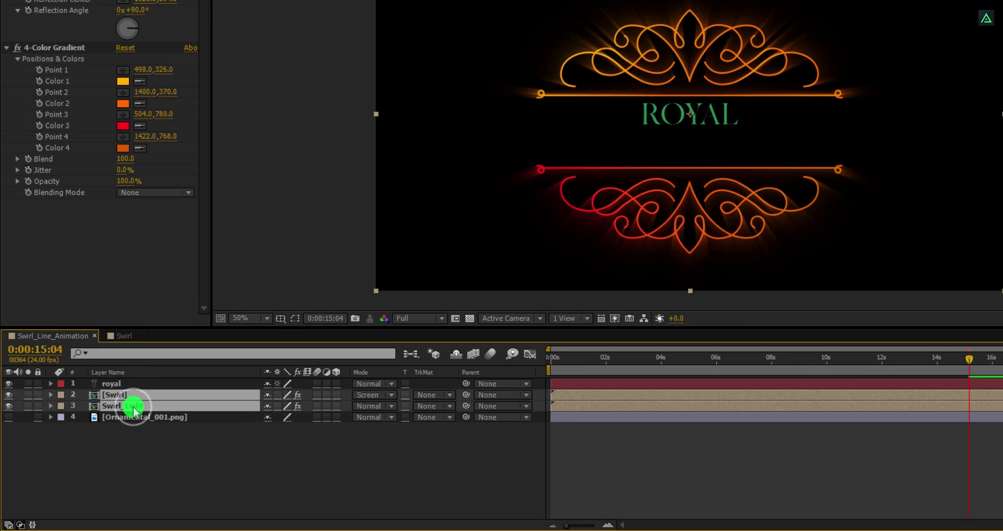
pyautogui.hotkey('shift', 'Up')
pyautogui.hotkey('shift', 'Up')
pyautogui.hotkey('shift', 'Up')
pyautogui.press('s')
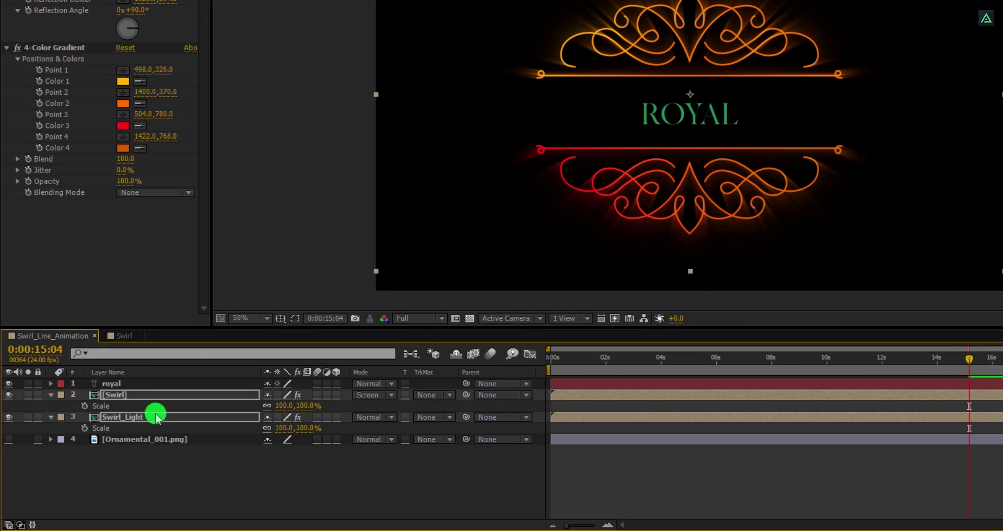
pyautogui.moveTo(307, 410); pyautogui.dragTo(307, 406)
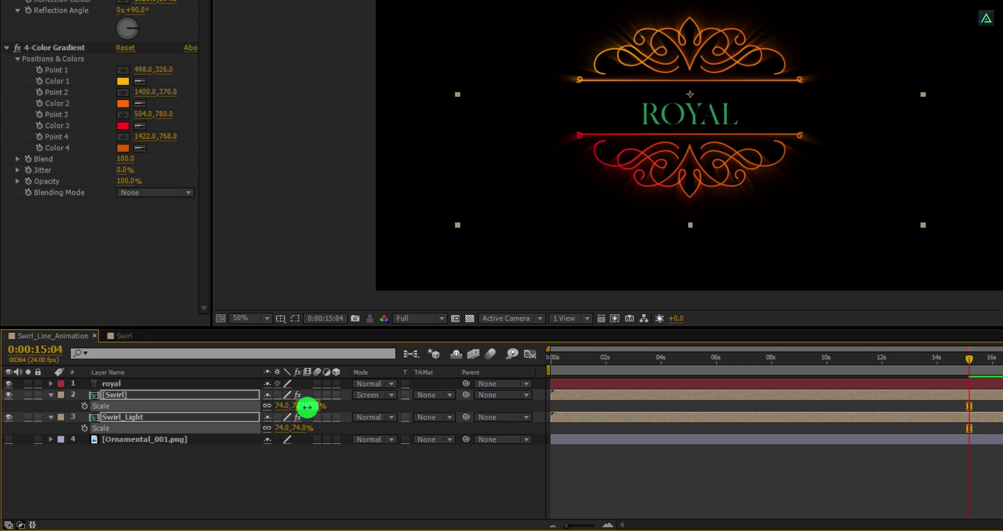
pyautogui.press('Return')
pyautogui.hotkey('shift', 'Down')
pyautogui.hotkey('shift', 'Down')
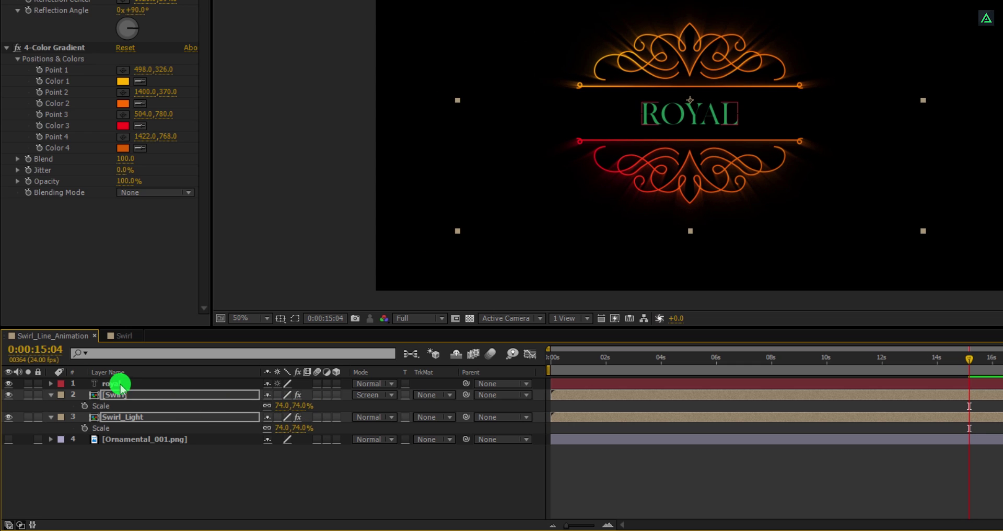
# Paste the Swirl's orange-red 4-Color Gradient onto ROYAL and enlarge its font to 106 px
pyautogui.click(123, 441)
pyautogui.click(116, 395)
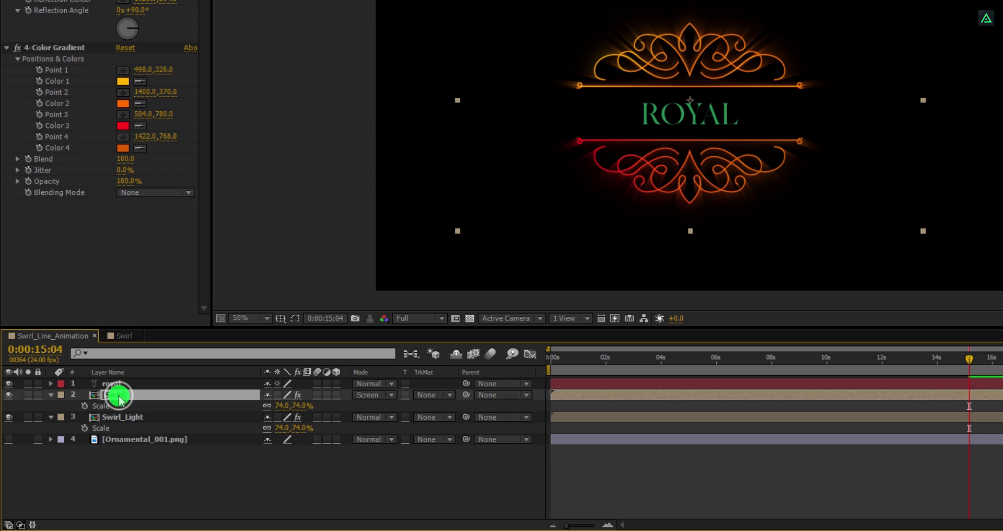
pyautogui.click(73, 51)
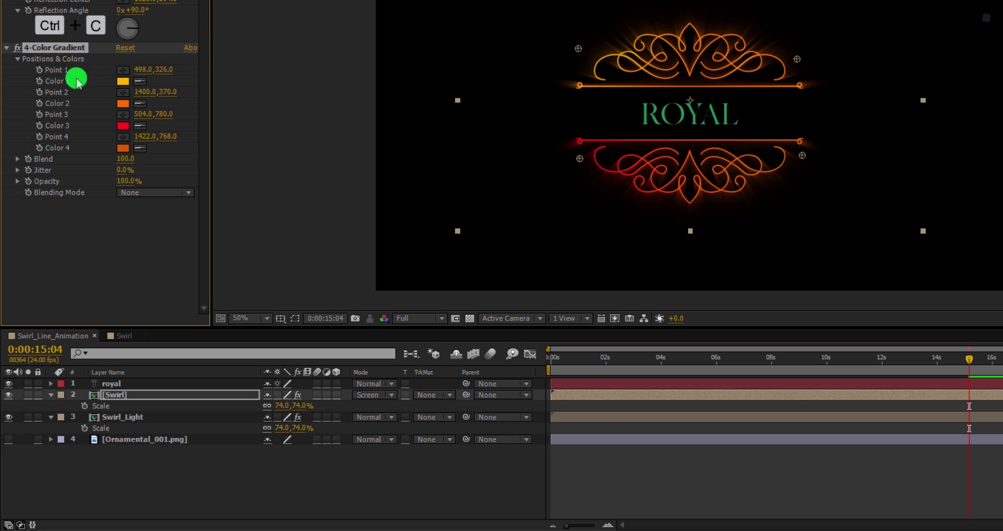
pyautogui.click(116, 384)
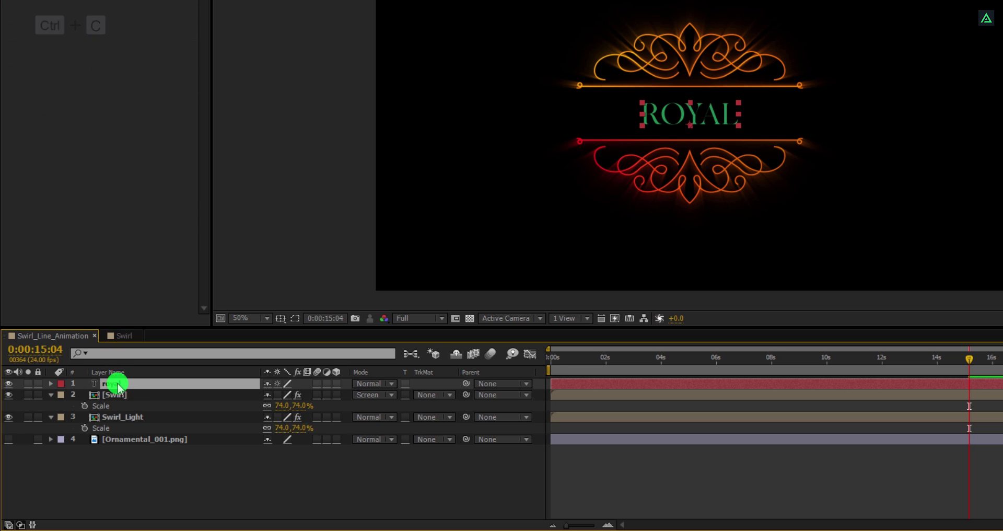
pyautogui.hotkey('ctrl', 'v')
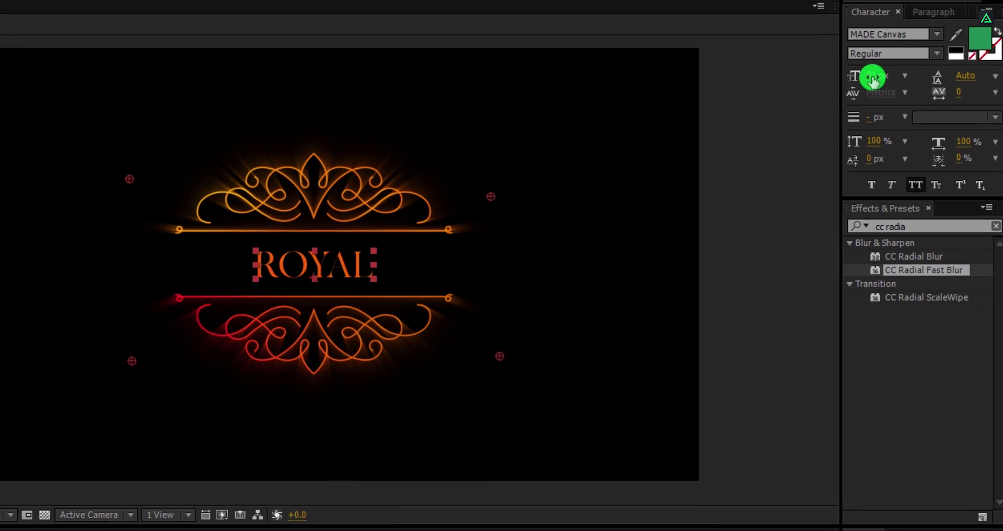
pyautogui.moveTo(872, 77); pyautogui.dragTo(883, 84)
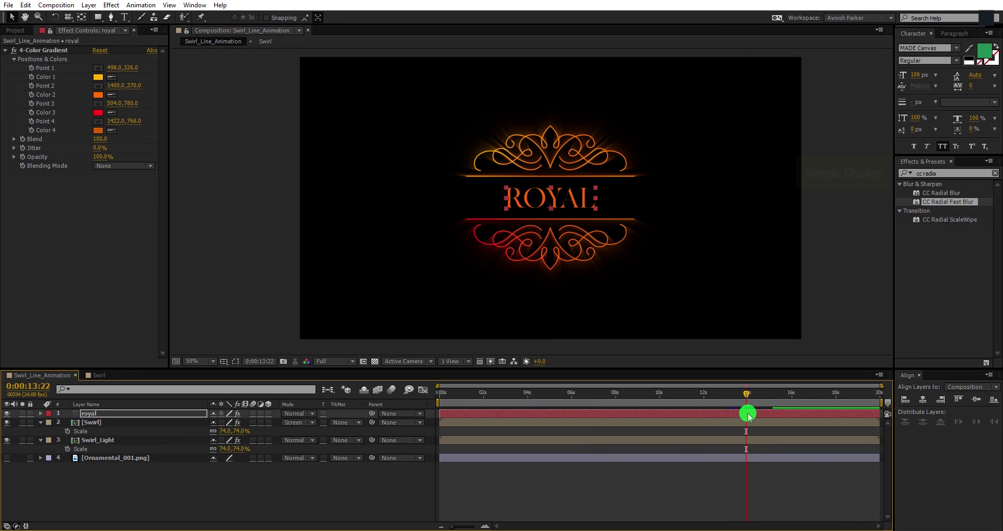
# Apply the Simple Choker effect to the ROYAL text layer
pyautogui.click(748, 415)
pyautogui.click(945, 173)
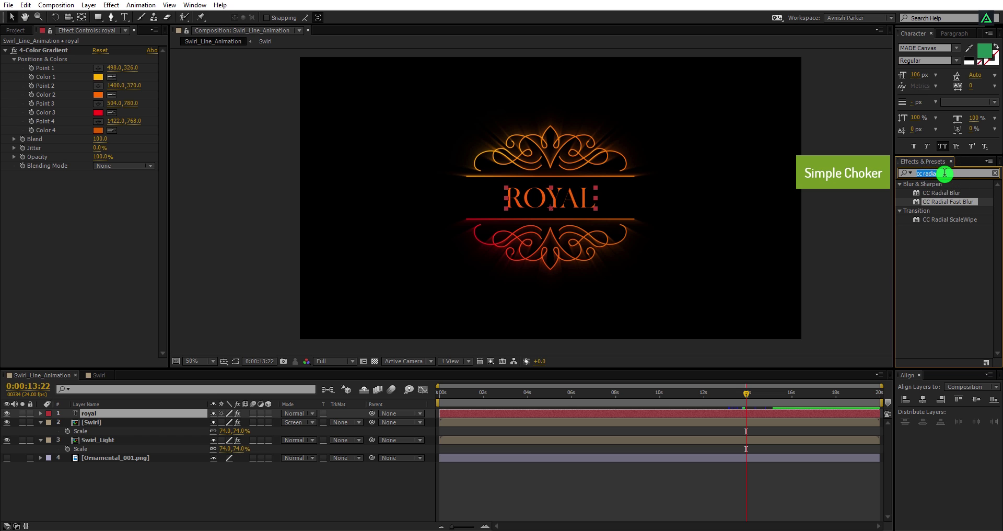
pyautogui.write('choke')
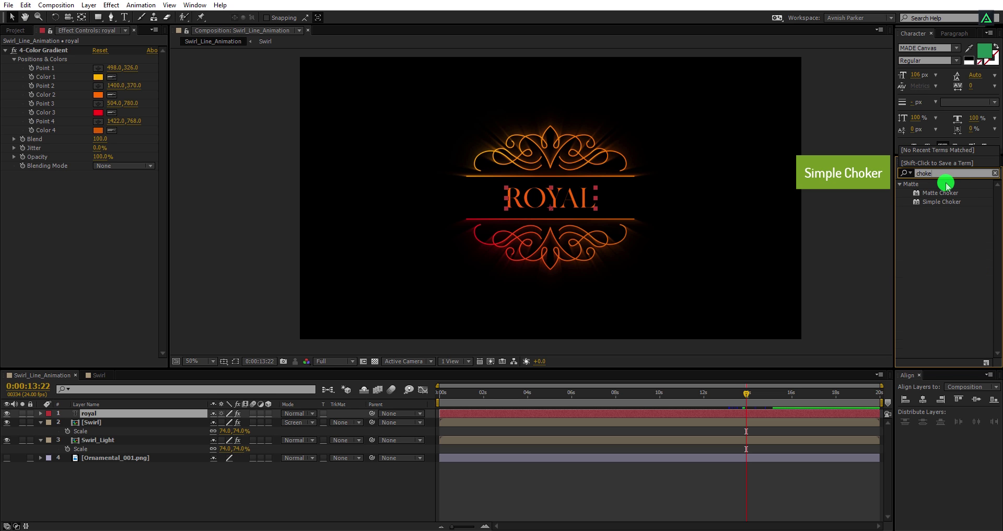
pyautogui.doubleClick(945, 203)
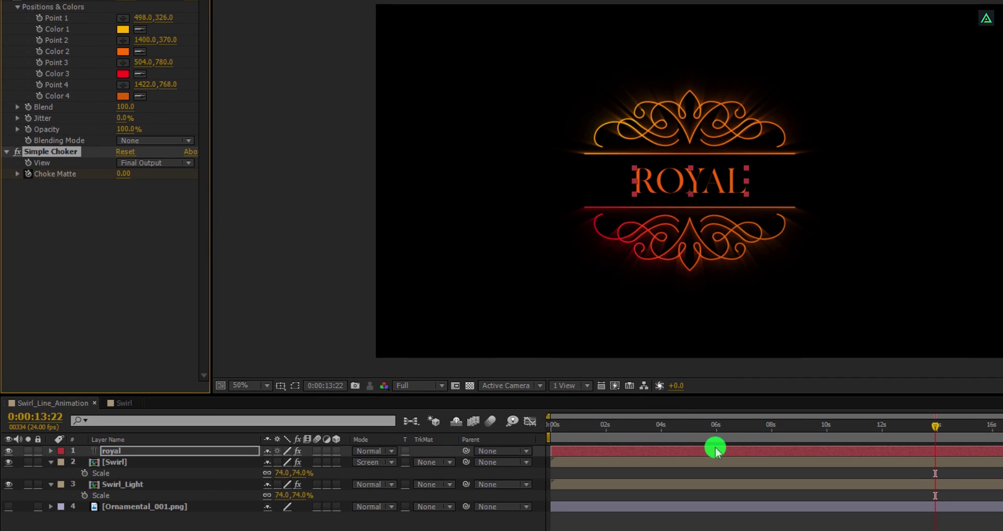
# Keyframe Choke Matte from 12 to 0 between about 14 s and 16 s
pyautogui.press('u')
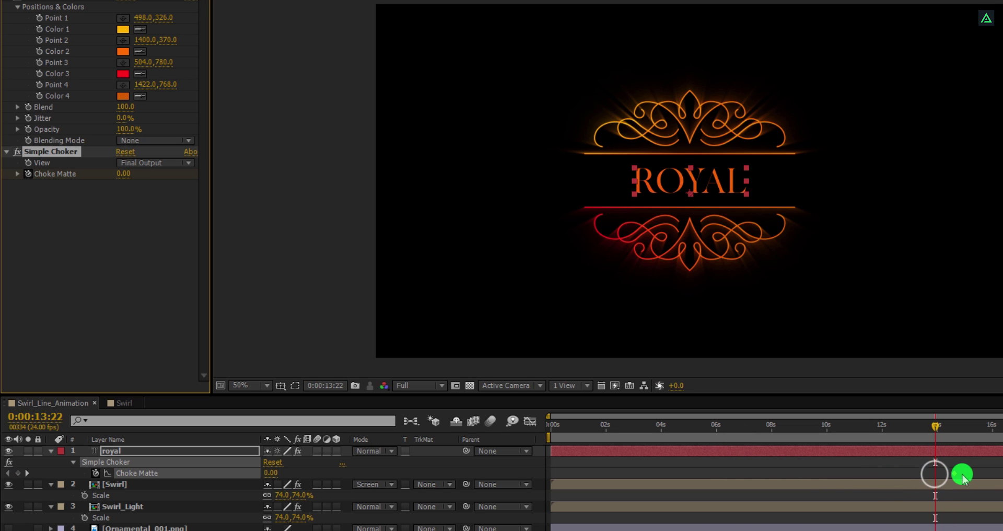
pyautogui.moveTo(963, 474); pyautogui.dragTo(994, 479)
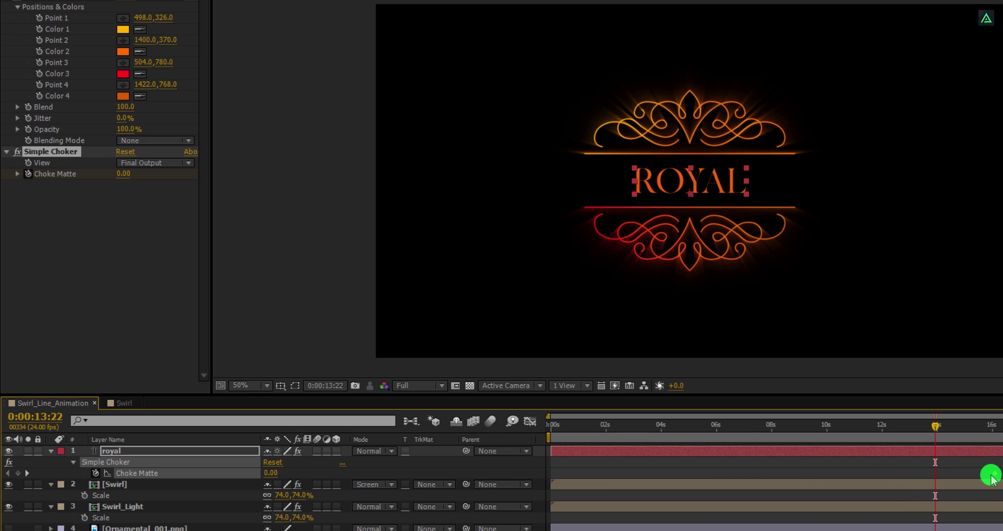
pyautogui.press("'")
pyautogui.press("'")
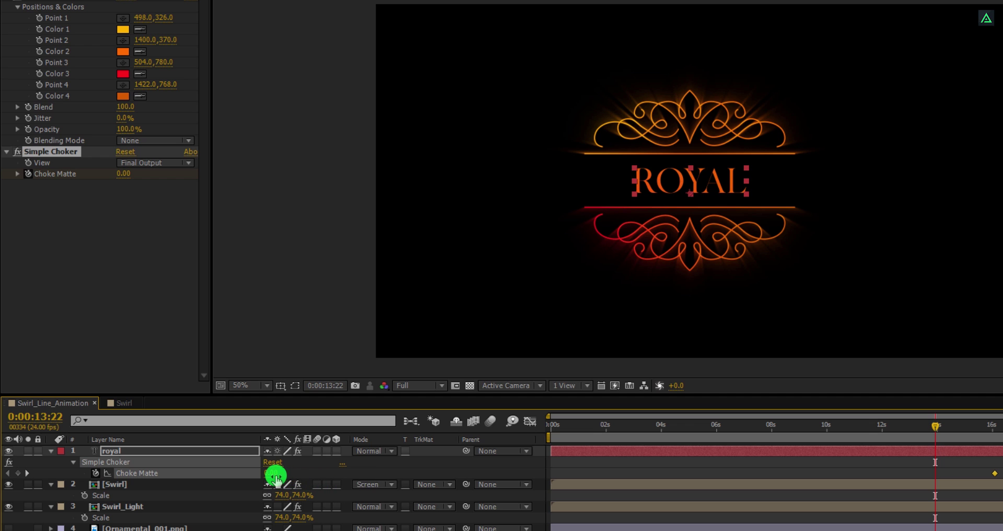
pyautogui.moveTo(278, 474); pyautogui.dragTo(314, 474)
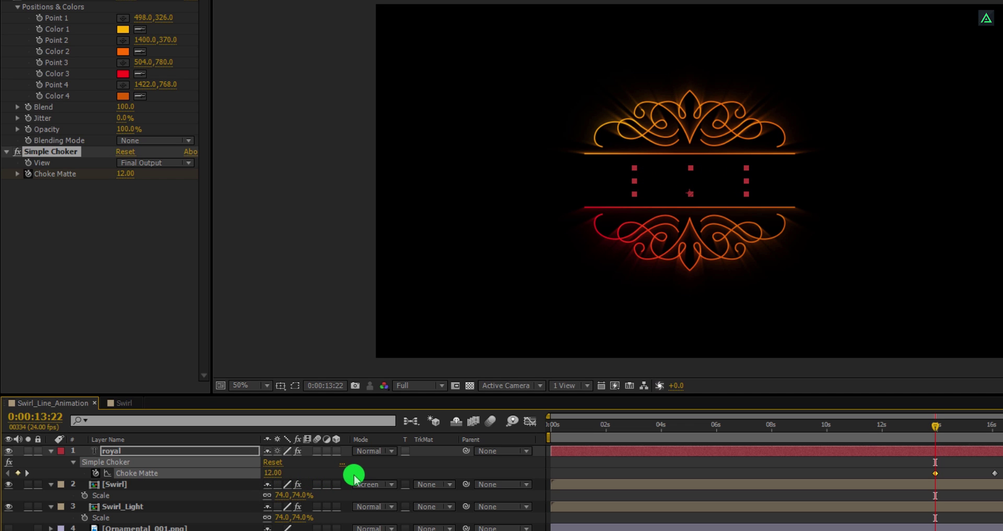
pyautogui.moveTo(935, 425); pyautogui.dragTo(958, 435)
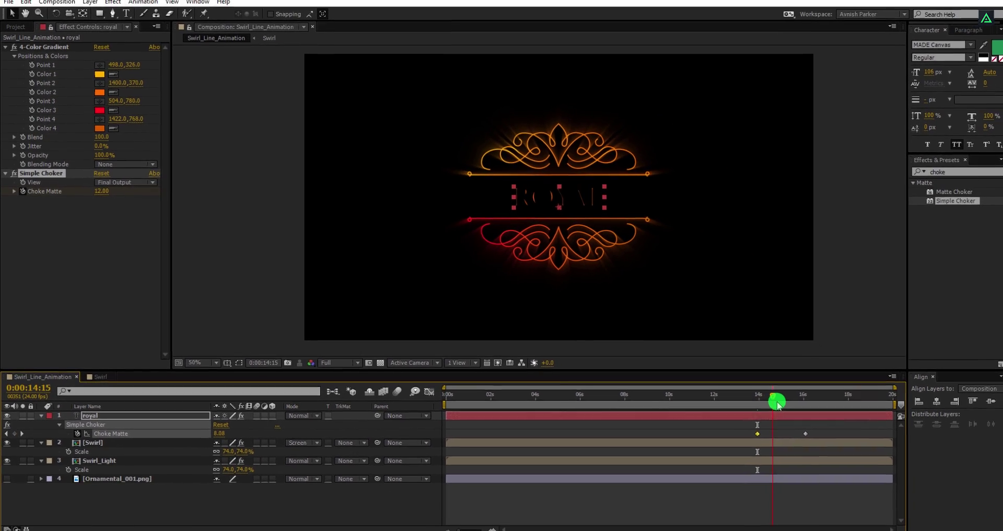
pyautogui.moveTo(777, 405); pyautogui.dragTo(785, 409)
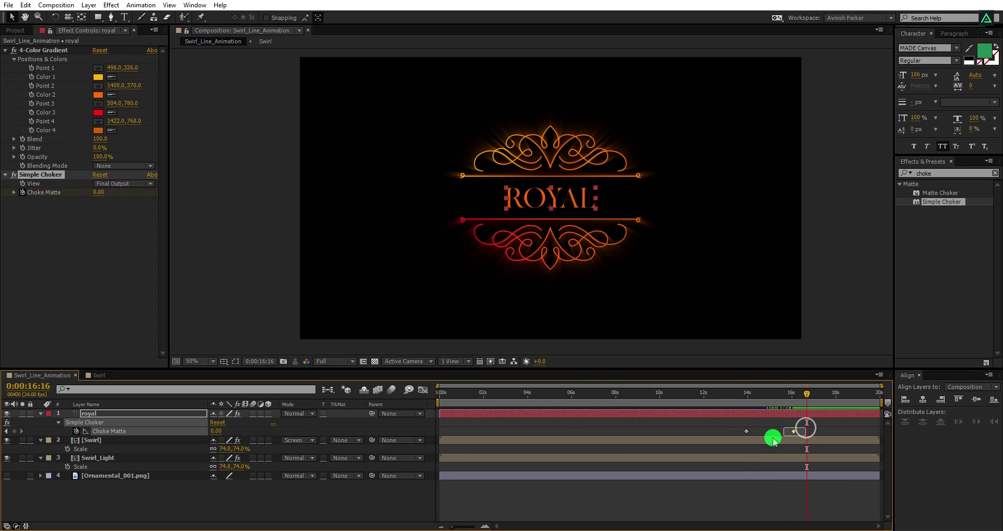
# Apply Easy Ease to both Choke Matte keyframes
pyautogui.moveTo(773, 442); pyautogui.dragTo(742, 442)
pyautogui.rightClick(748, 433)
pyautogui.moveTo(774, 424)
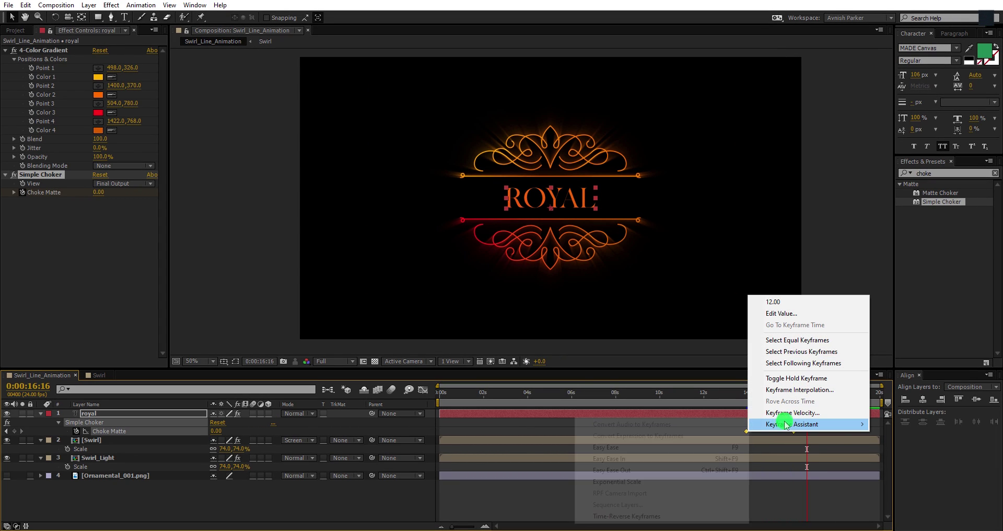
pyautogui.click(695, 447)
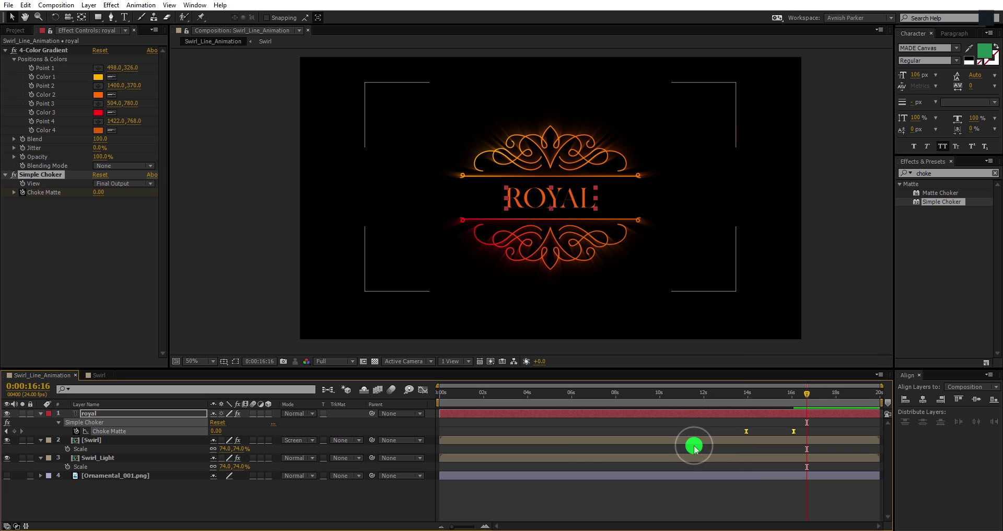
pyautogui.click(519, 511)
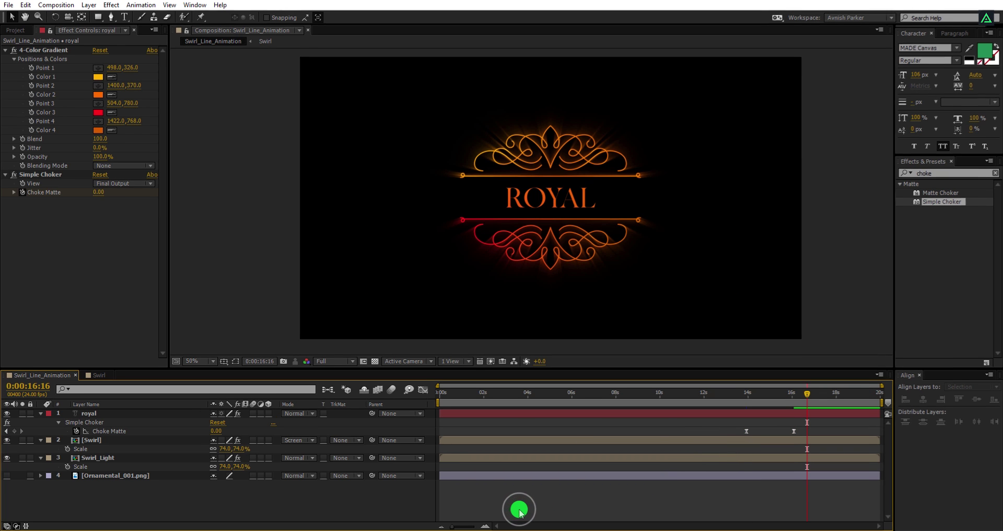
# Add a new adjustment layer on top and rename it Glow
pyautogui.rightClick(313, 500)
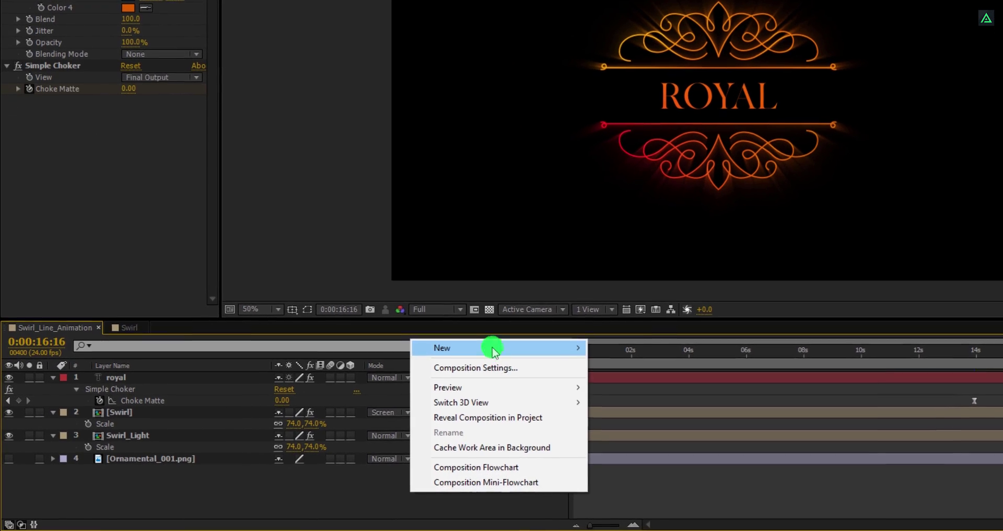
pyautogui.moveTo(540, 360)
pyautogui.click(619, 452)
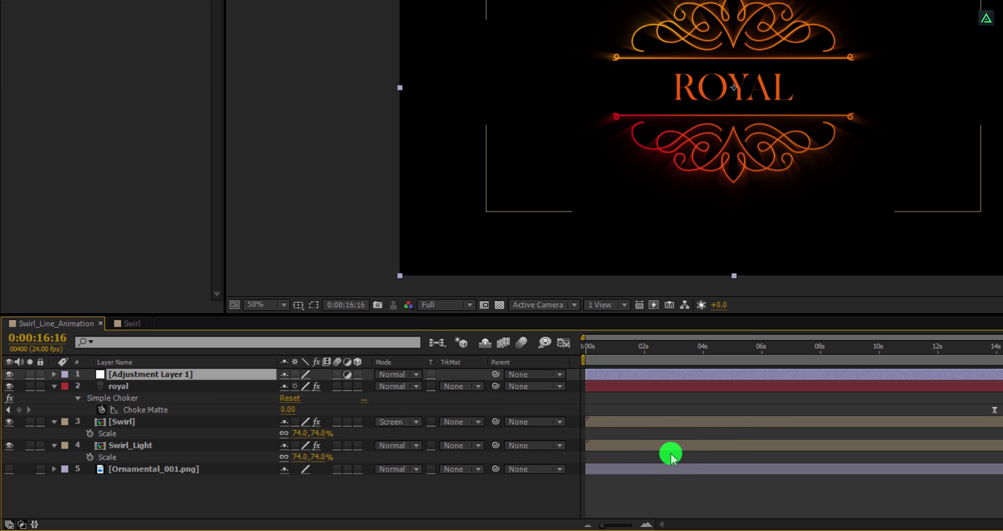
pyautogui.press('Return')
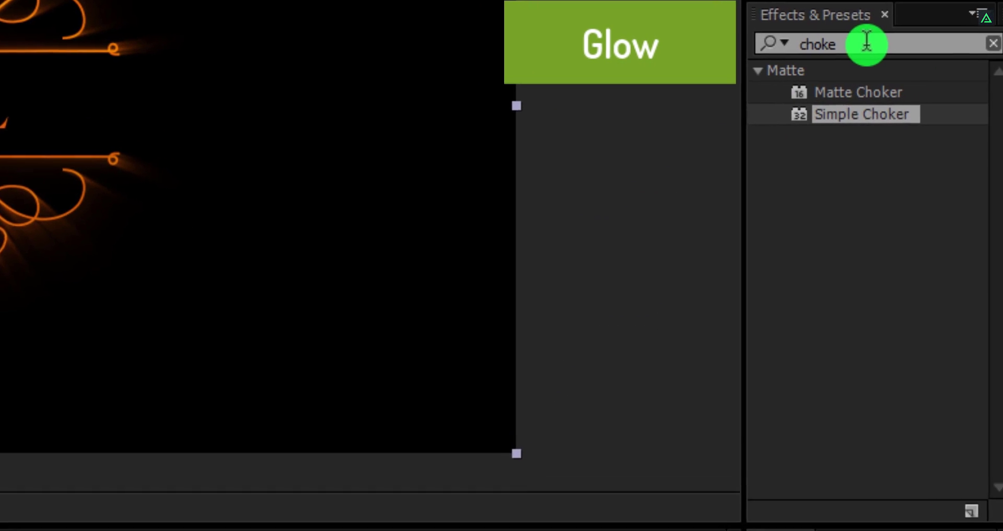
# Apply a Glow effect with Threshold 50% and Intensity 0.5 to the Glow layer
pyautogui.click(866, 42)
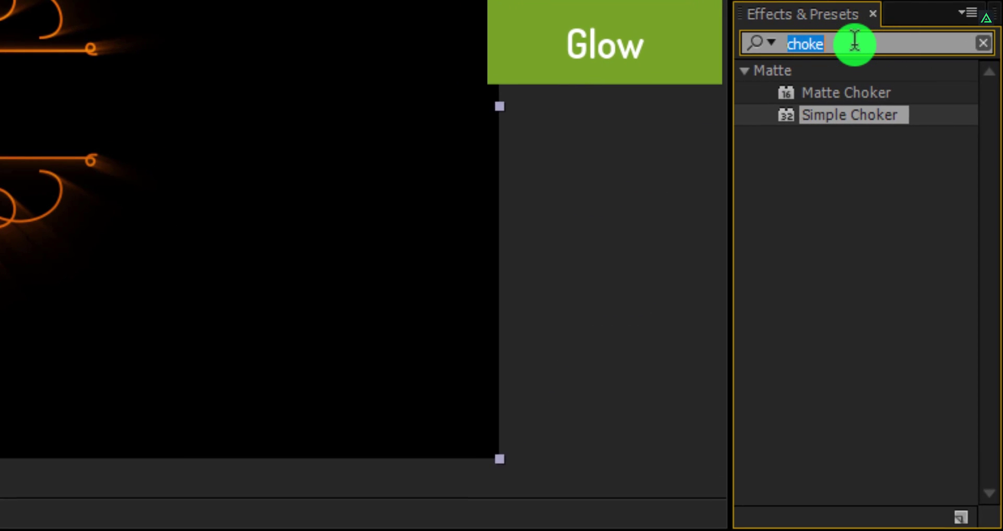
pyautogui.write('glow')
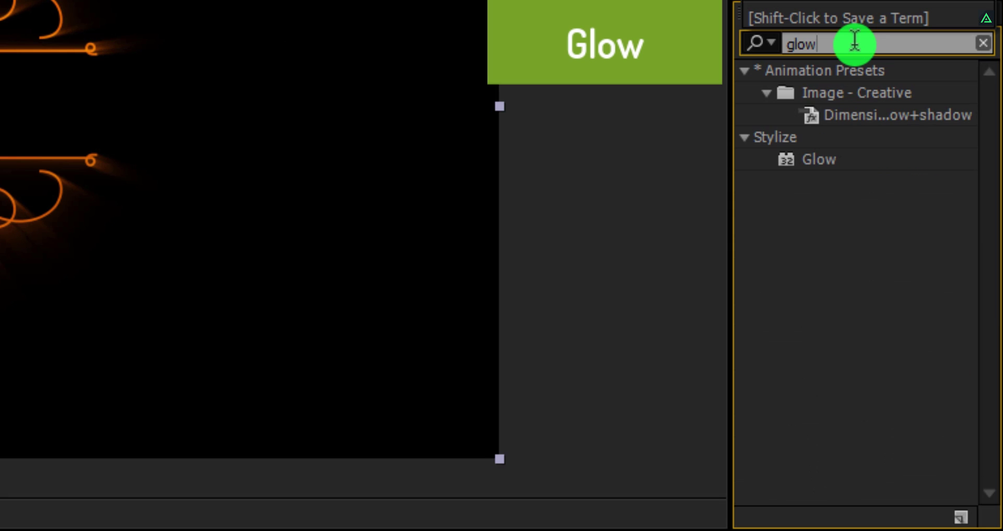
pyautogui.doubleClick(817, 161)
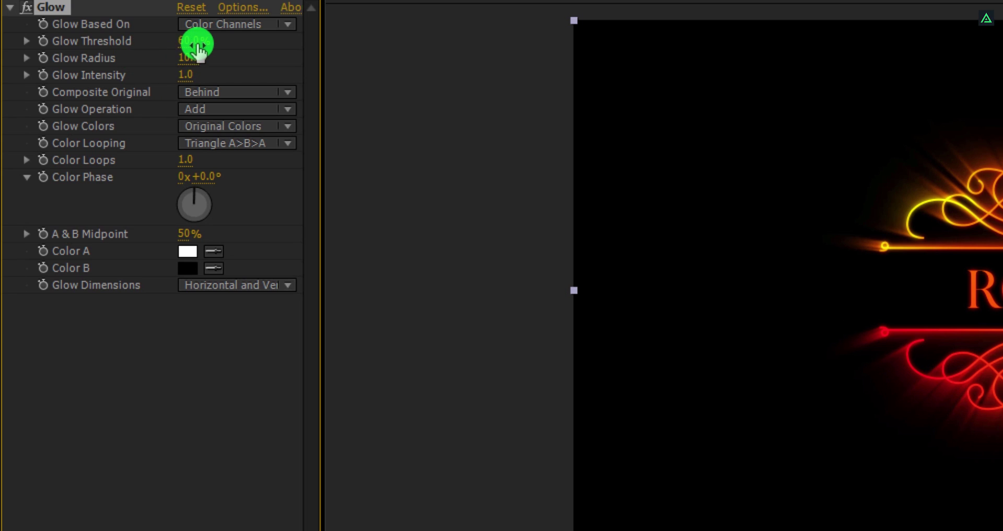
pyautogui.click(187, 39)
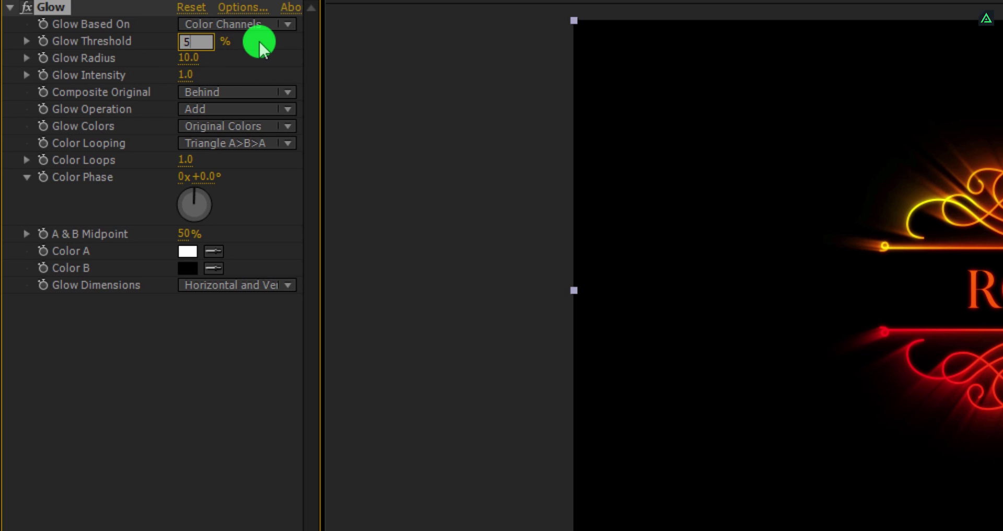
pyautogui.write('50')
pyautogui.press('Return')
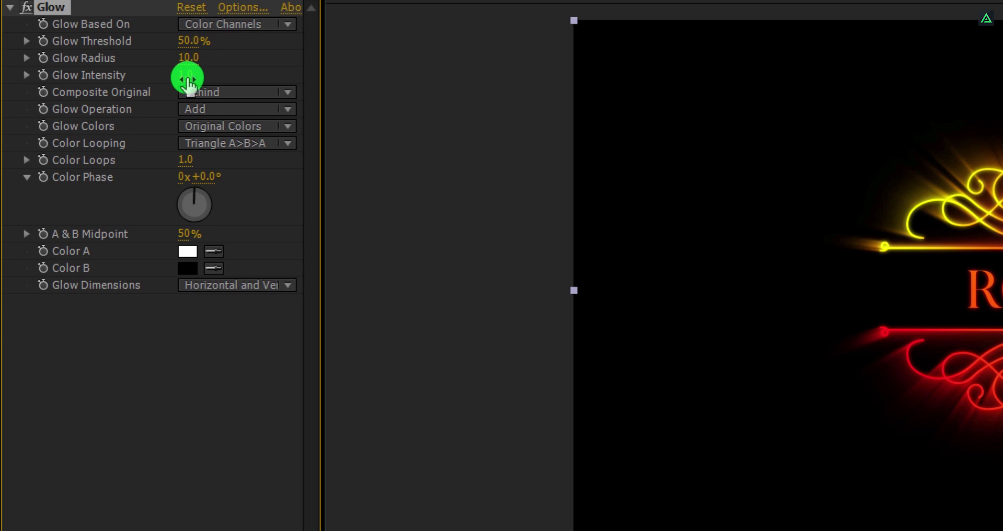
pyautogui.click(186, 75)
pyautogui.write('.5')
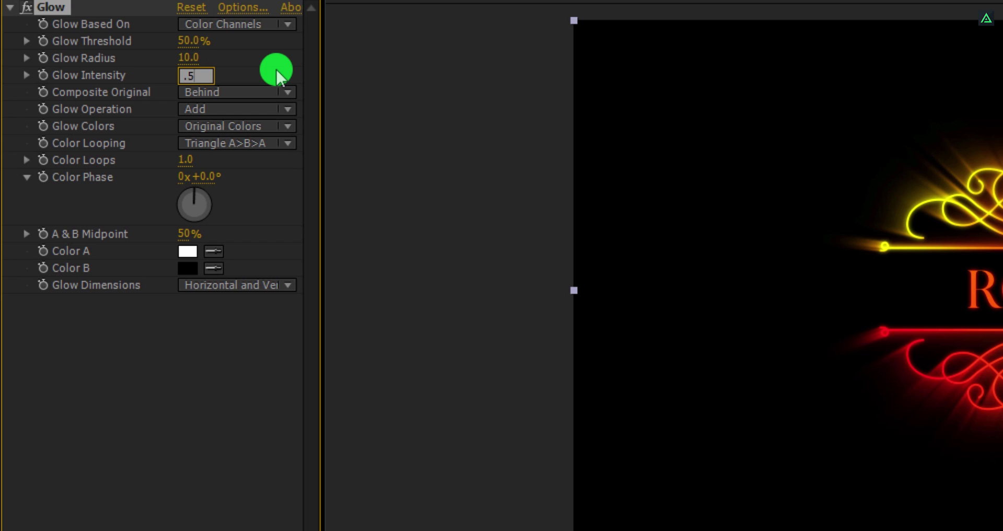
pyautogui.press('Return')
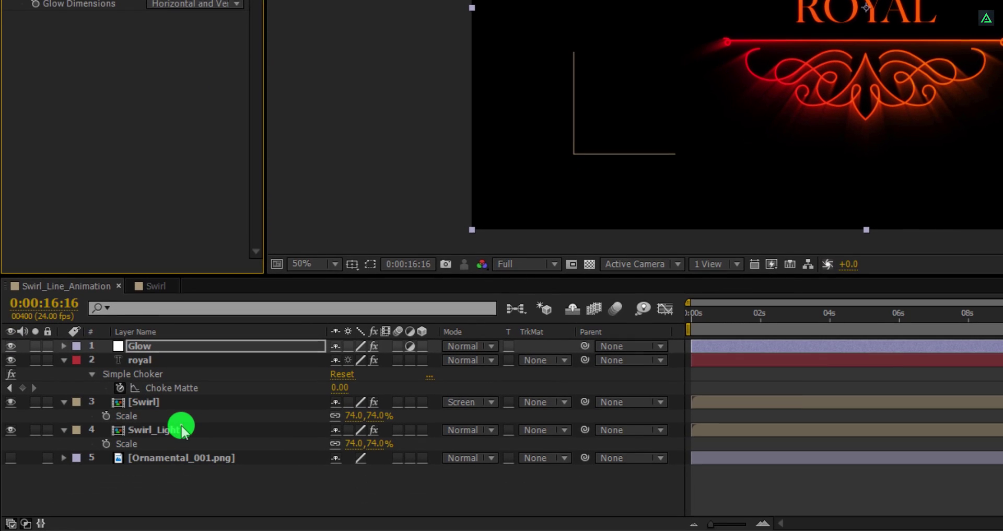
# Enter 50% as the Swirl_Light layer's opacity to soften its radial glow
pyautogui.click(183, 439)
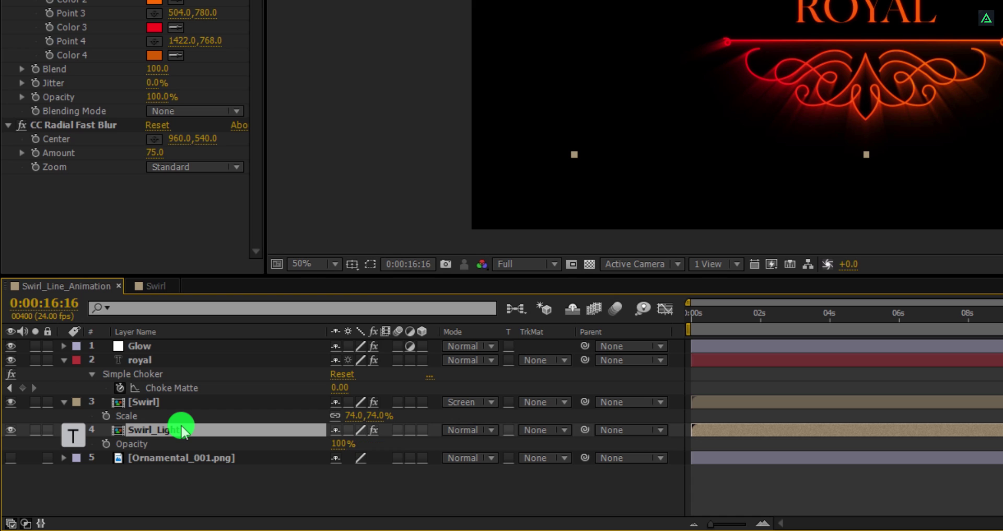
pyautogui.click(342, 444)
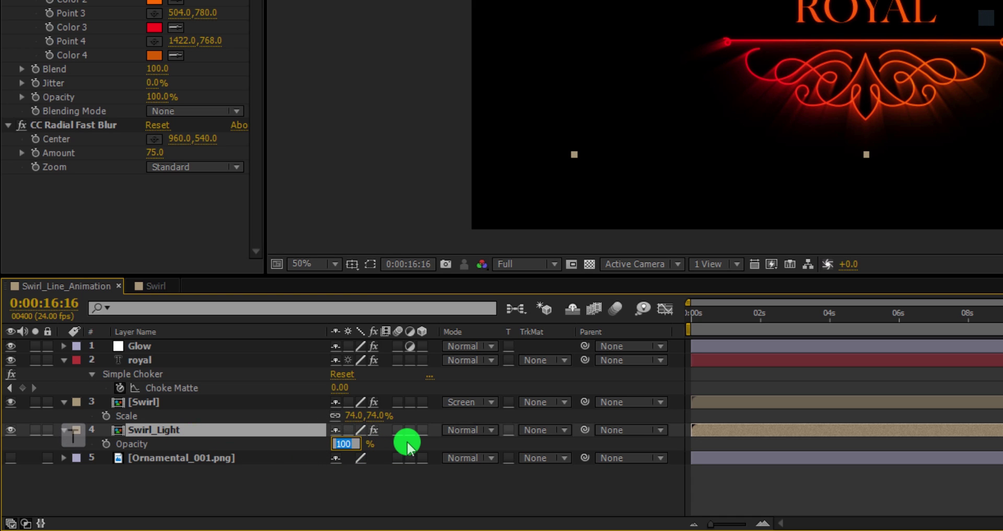
pyautogui.write('50')
pyautogui.press('Return')
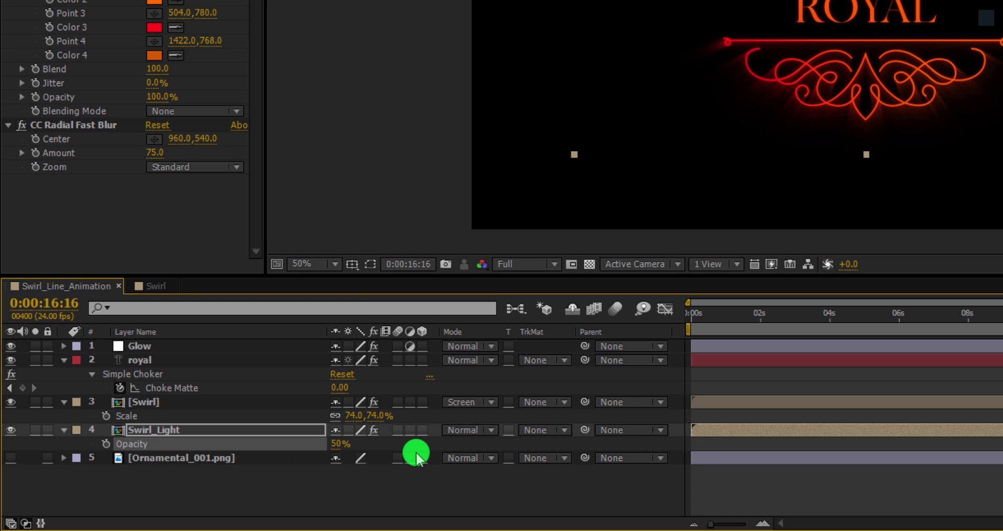